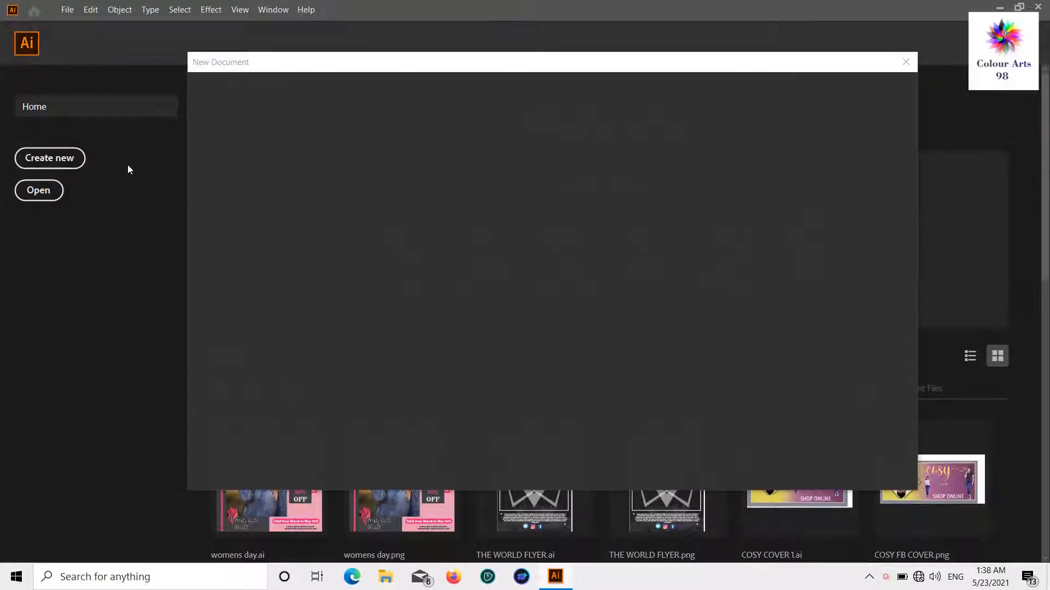
# - Create a new portrait A4 document with one artboard, using the recent A4 preset
pyautogui.scroll(-3, 547, 339)
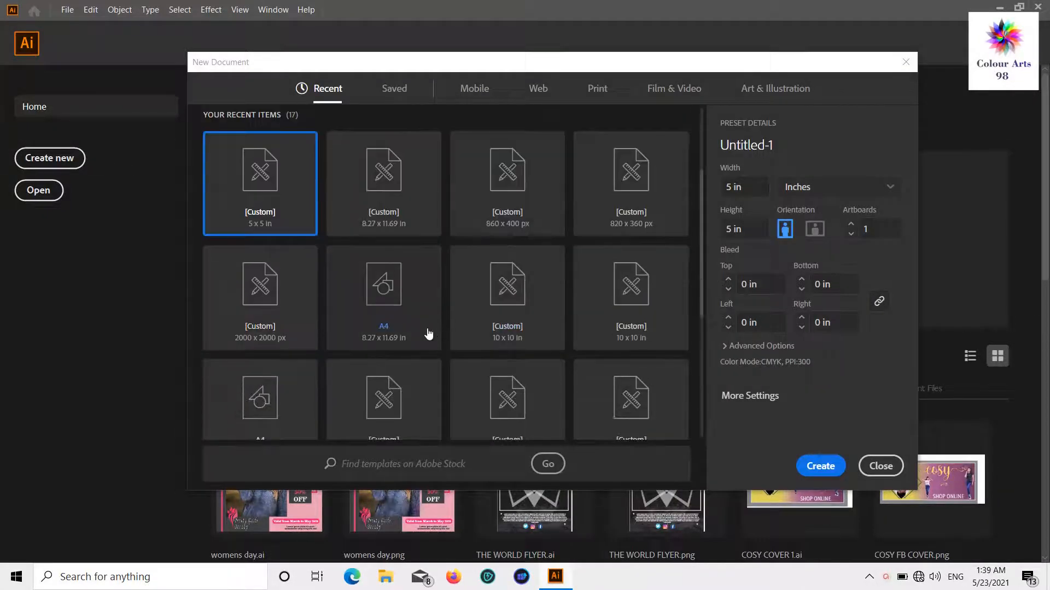
pyautogui.click(387, 332)
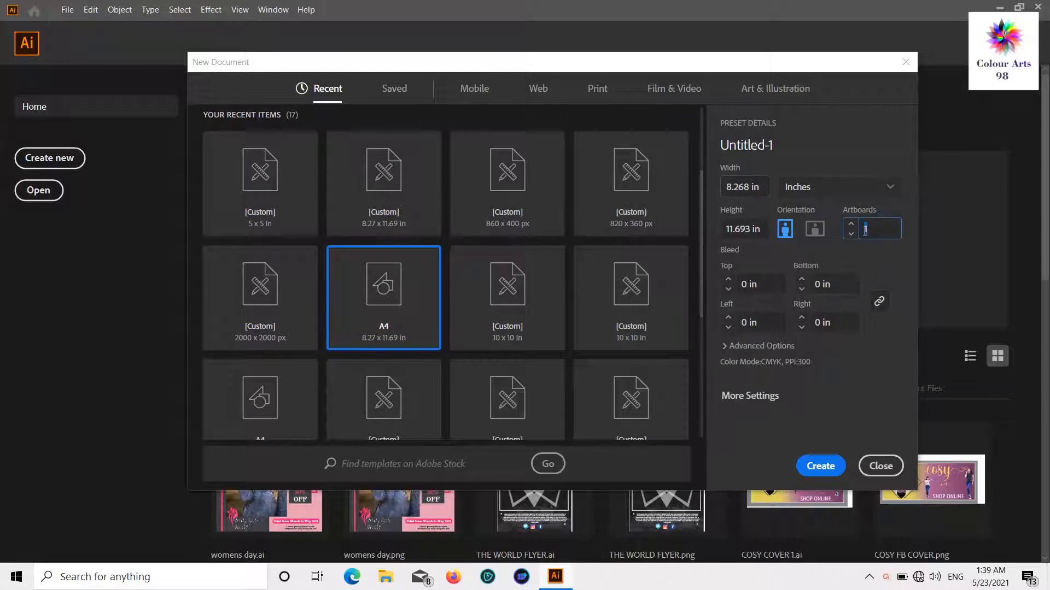
pyautogui.click(821, 468)
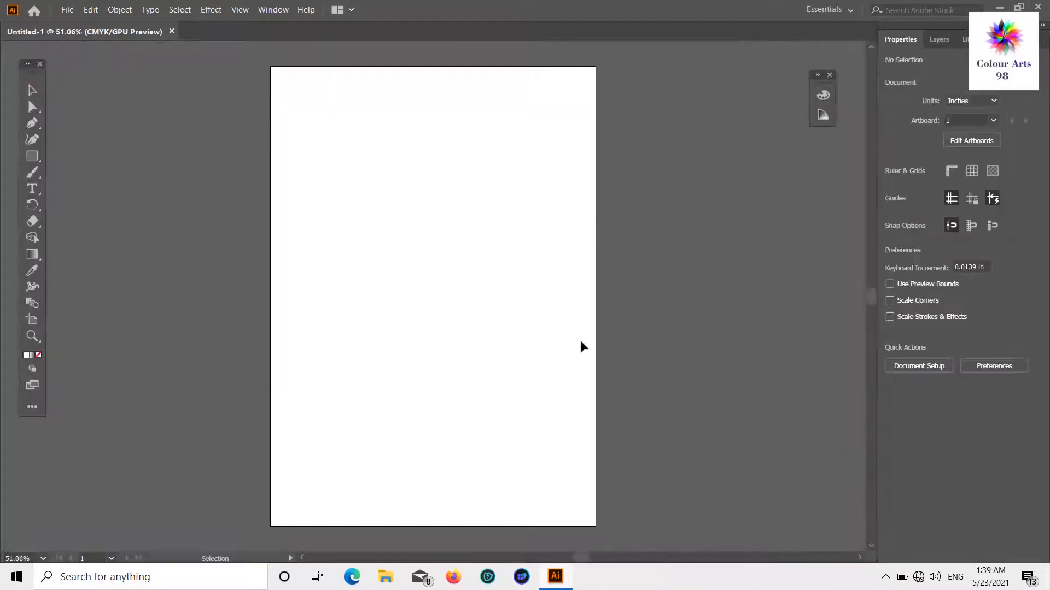
# - Draw a white rectangle covering the whole artboard, 8.268 x 11.693 in, and remove its stroke
pyautogui.click(68, 9)
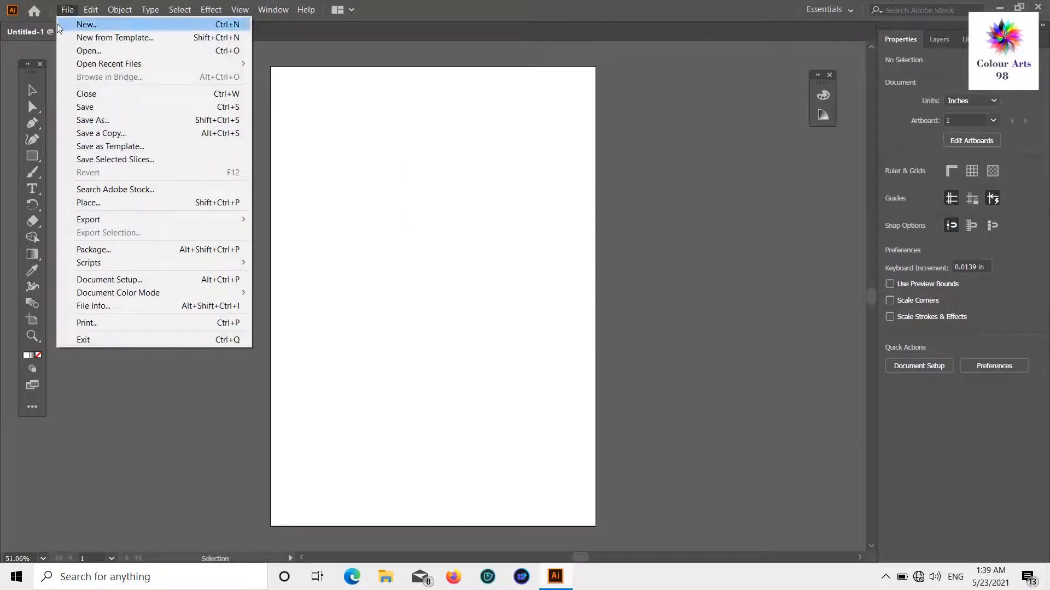
pyautogui.click(36, 89)
pyautogui.click(32, 157)
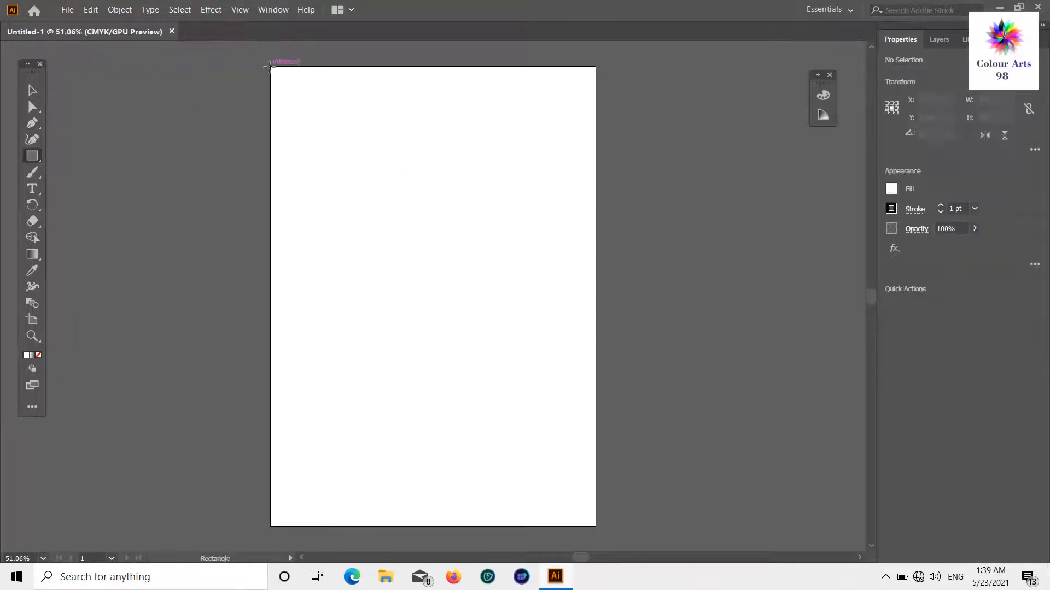
pyautogui.moveTo(270, 66); pyautogui.dragTo(595, 526)
pyautogui.click(912, 211)
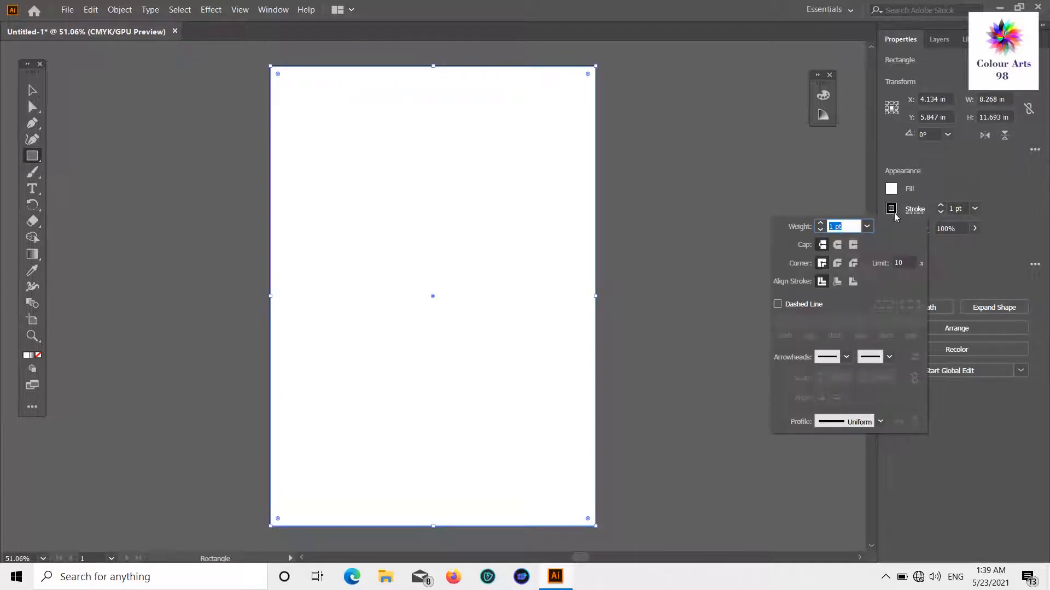
pyautogui.click(891, 209)
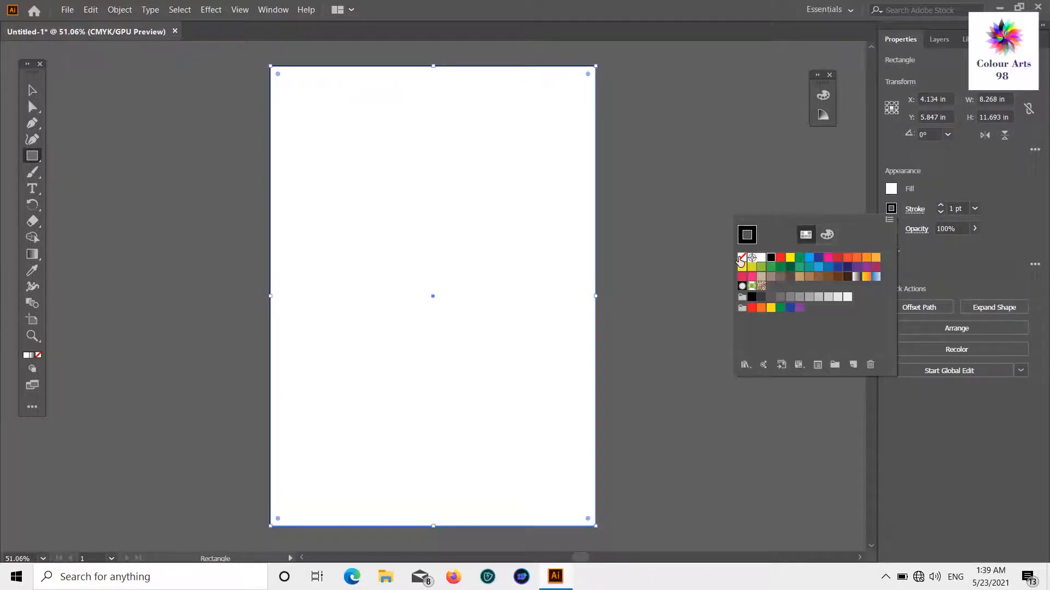
pyautogui.click(741, 257)
pyautogui.click(117, 92)
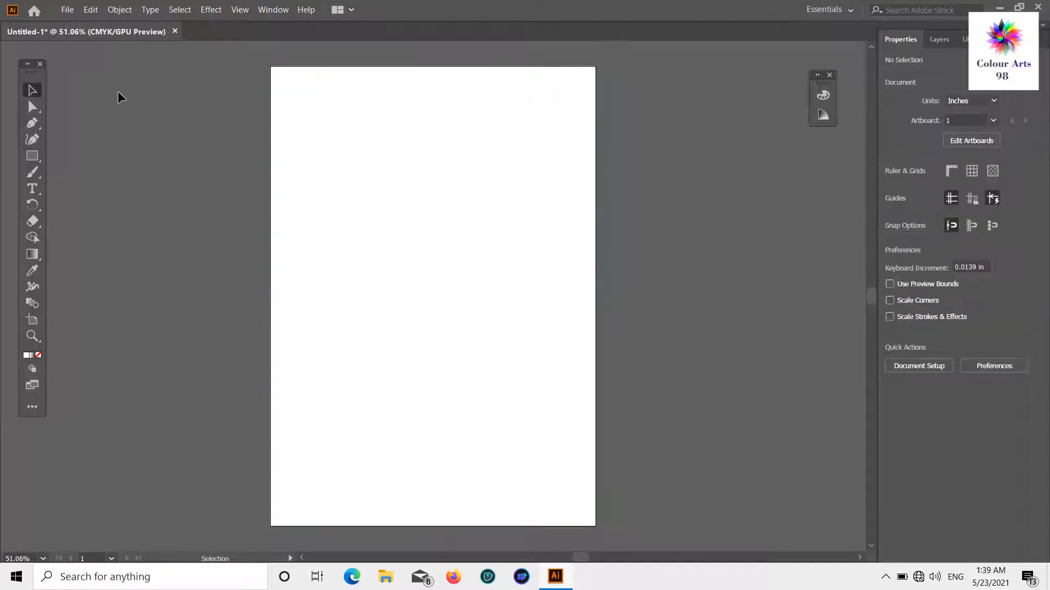
pyautogui.click(66, 10)
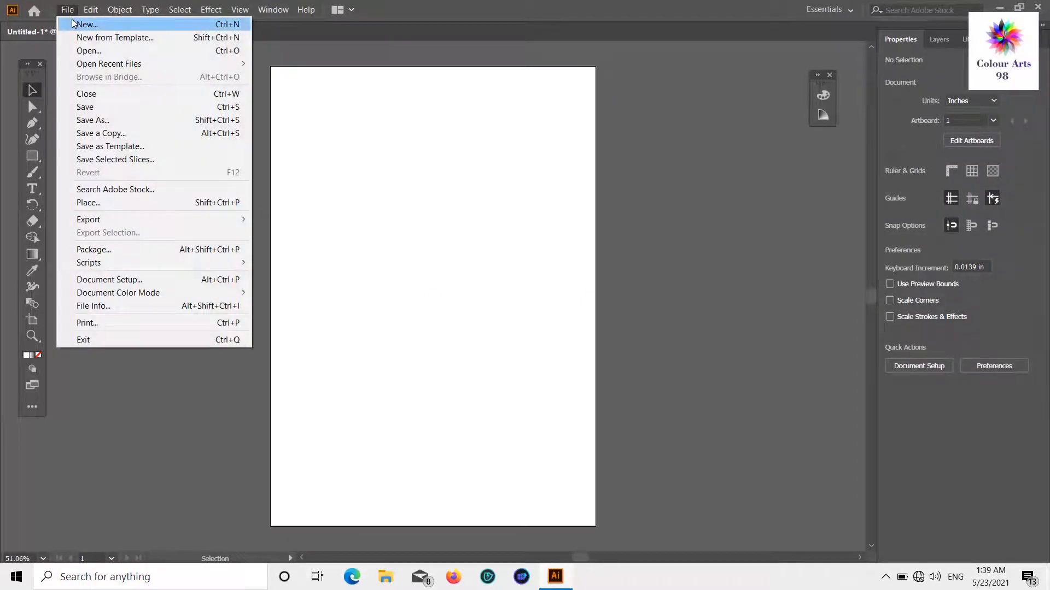
pyautogui.click(89, 203)
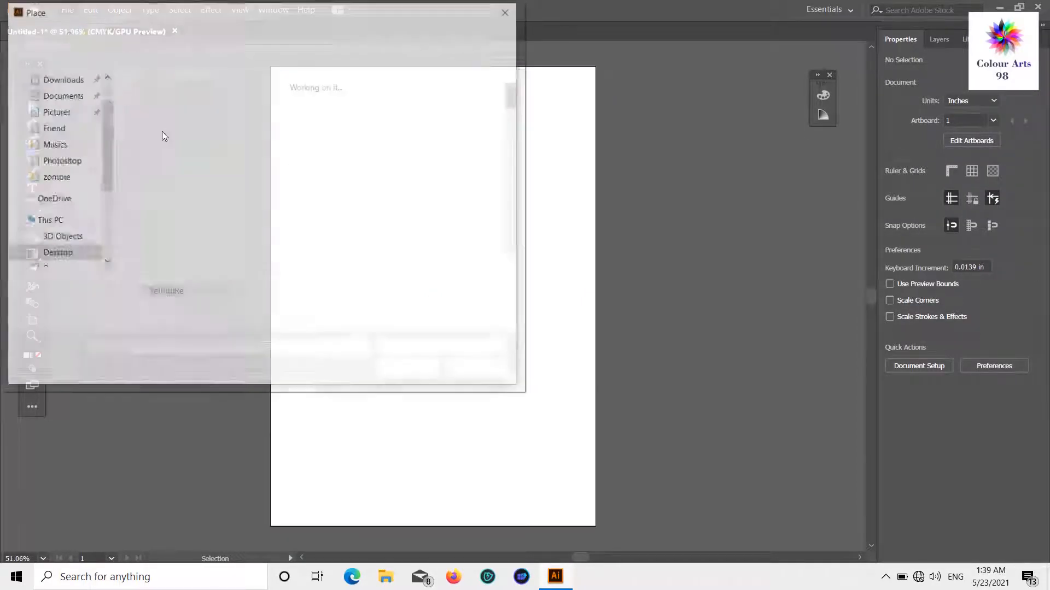
pyautogui.click(56, 106)
pyautogui.scroll(-3, 323, 170)
pyautogui.doubleClick(314, 189)
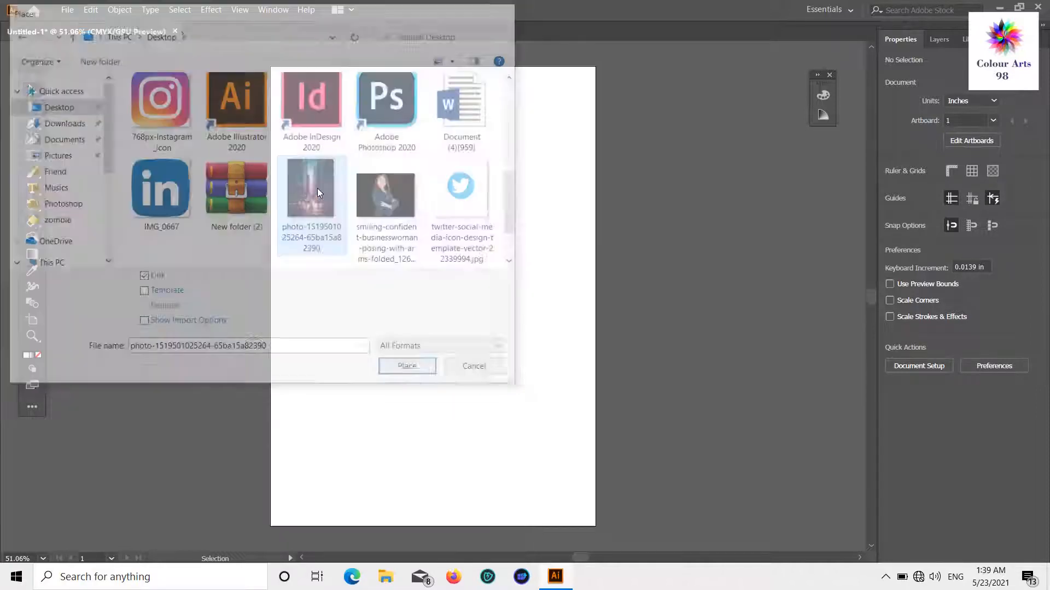
pyautogui.moveTo(273, 70); pyautogui.dragTo(577, 549)
pyautogui.moveTo(596, 461); pyautogui.dragTo(595, 458)
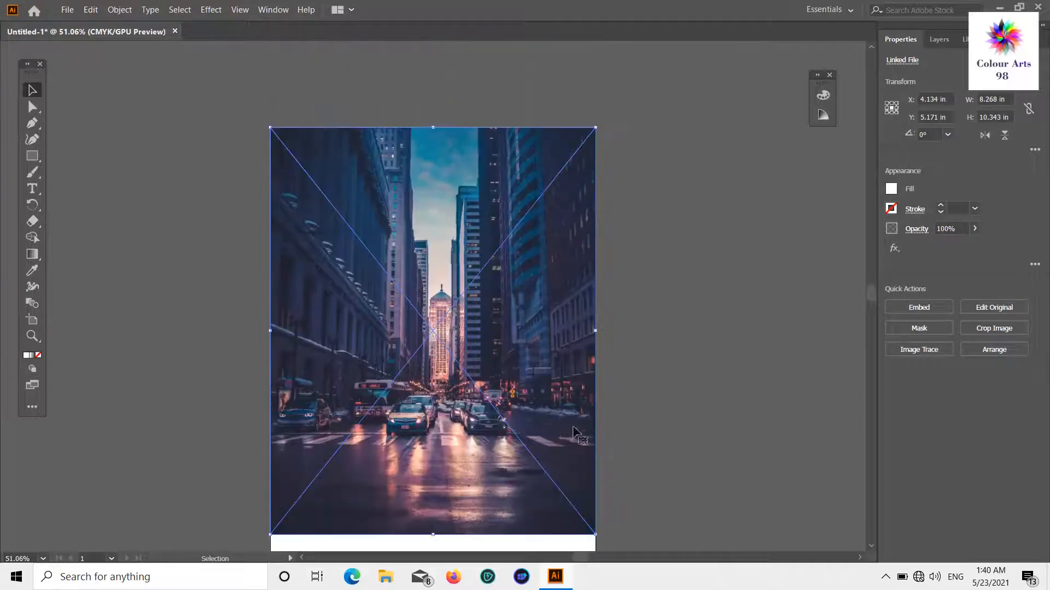
pyautogui.click(635, 177)
pyautogui.scroll(-2, 634, 178)
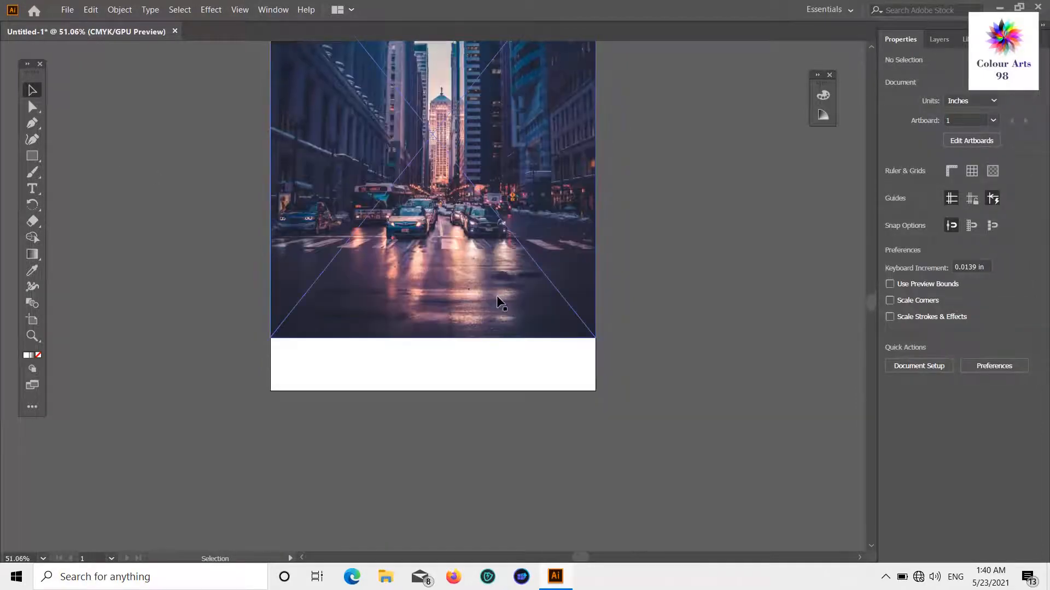
pyautogui.moveTo(496, 300); pyautogui.dragTo(508, 326)
pyautogui.scroll(1, 509, 328)
pyautogui.hotkey('ctrl', 'z')
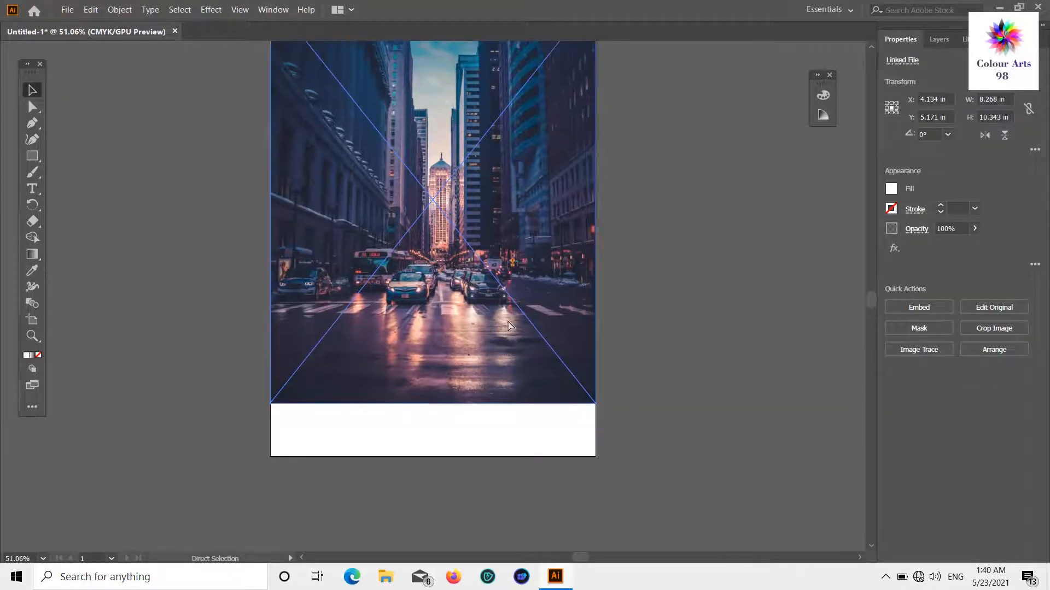
pyautogui.scroll(2, 726, 309)
pyautogui.click(726, 309)
pyautogui.moveTo(440, 233); pyautogui.dragTo(440, 231)
pyautogui.click(688, 217)
pyautogui.scroll(-2, 688, 217)
pyautogui.scroll(-2, 687, 218)
pyautogui.scroll(2, 494, 259)
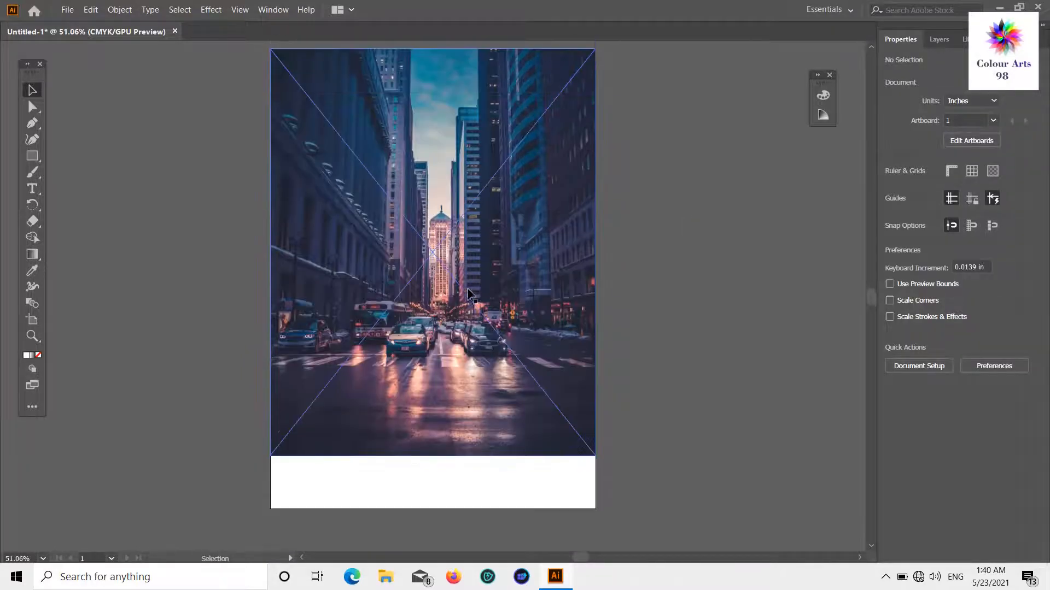
# - Reduce the opacity of the placed city photo to about 80%
pyautogui.click(494, 259)
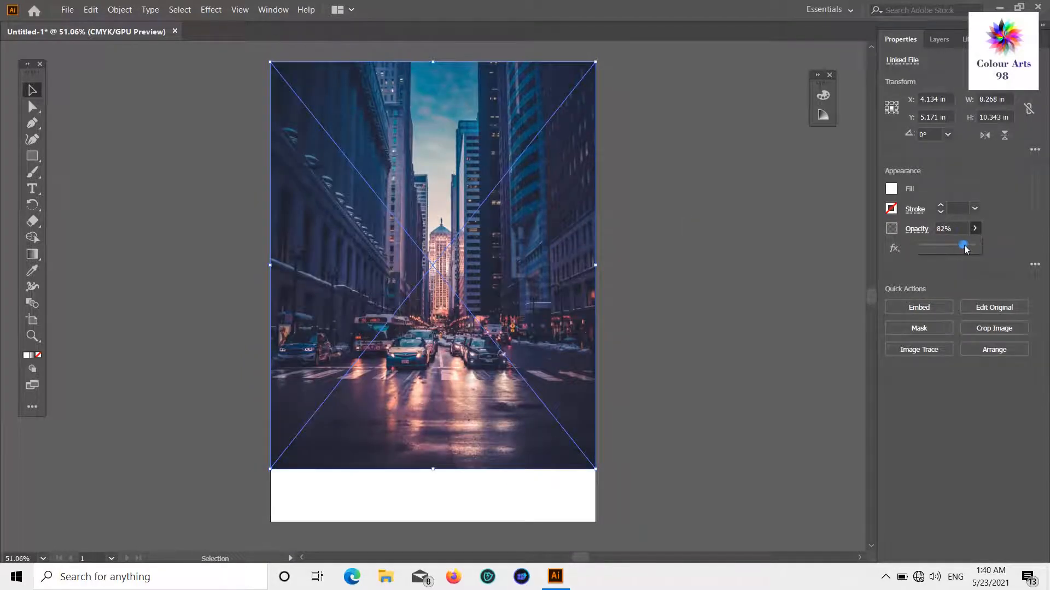
pyautogui.moveTo(965, 249); pyautogui.dragTo(960, 244)
pyautogui.click(710, 235)
pyautogui.scroll(1, 628, 218)
pyautogui.scroll(-1, 628, 218)
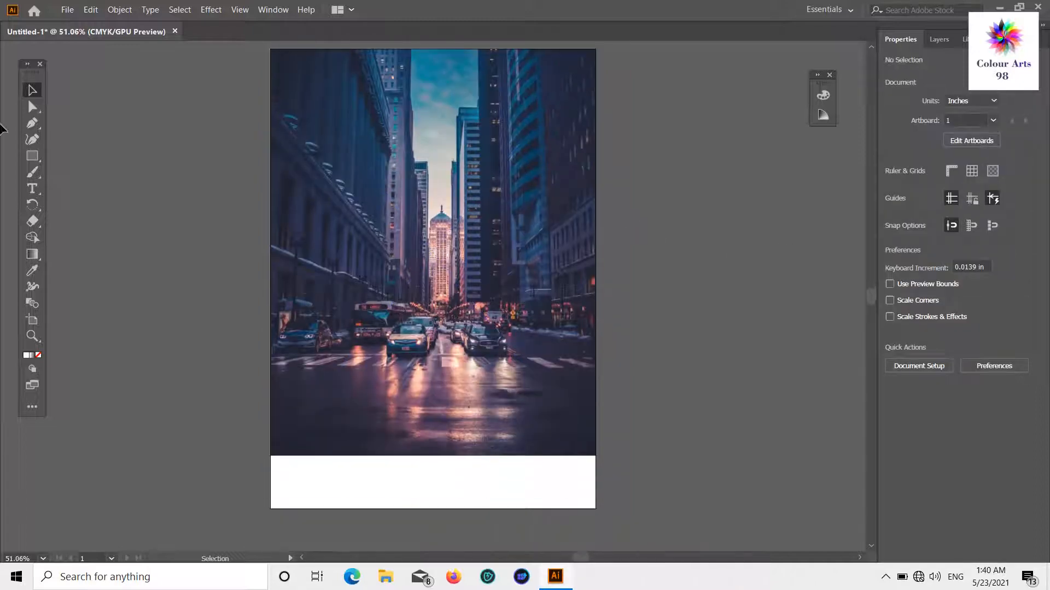
# - Draw a white circle about 3.6 in across over the upper-right part of the city photo
pyautogui.click(32, 156)
pyautogui.click(82, 173)
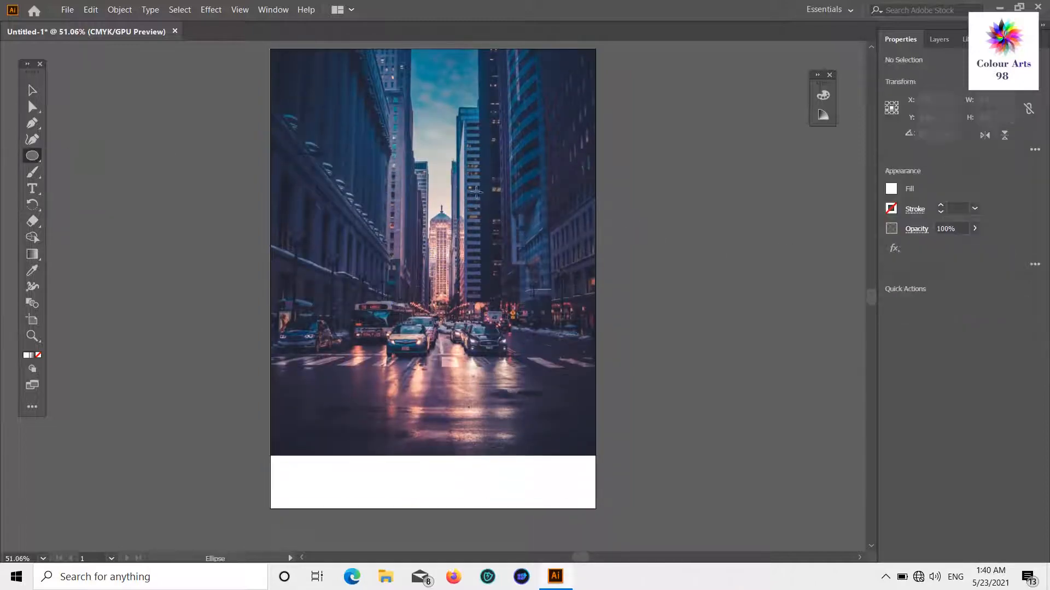
pyautogui.scroll(2, 468, 306)
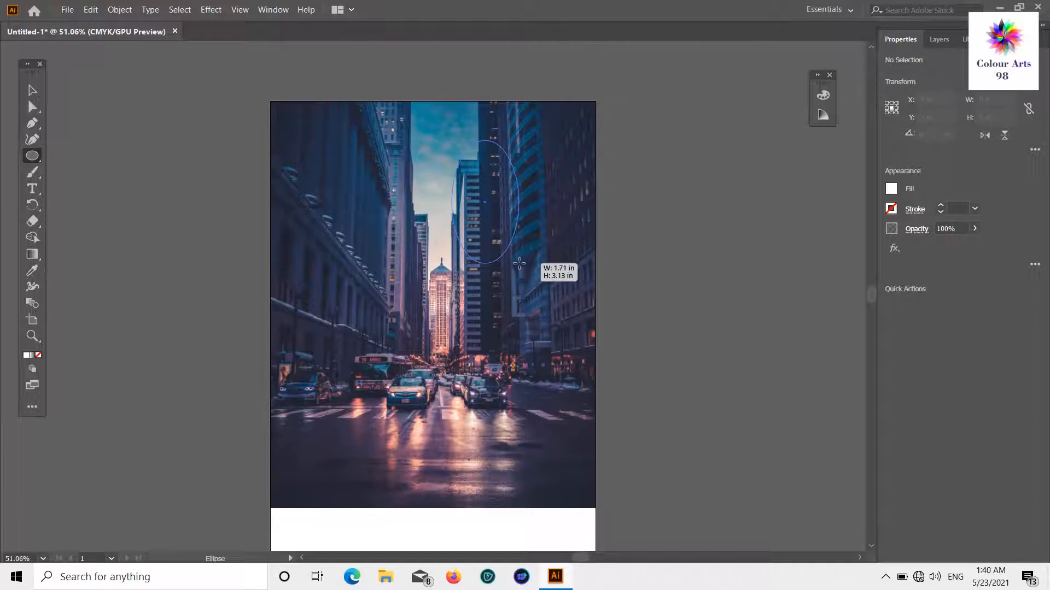
pyautogui.moveTo(519, 264); pyautogui.dragTo(571, 282)
# - Give the white circle a black stroke with a weight of 8 pt
pyautogui.click(890, 191)
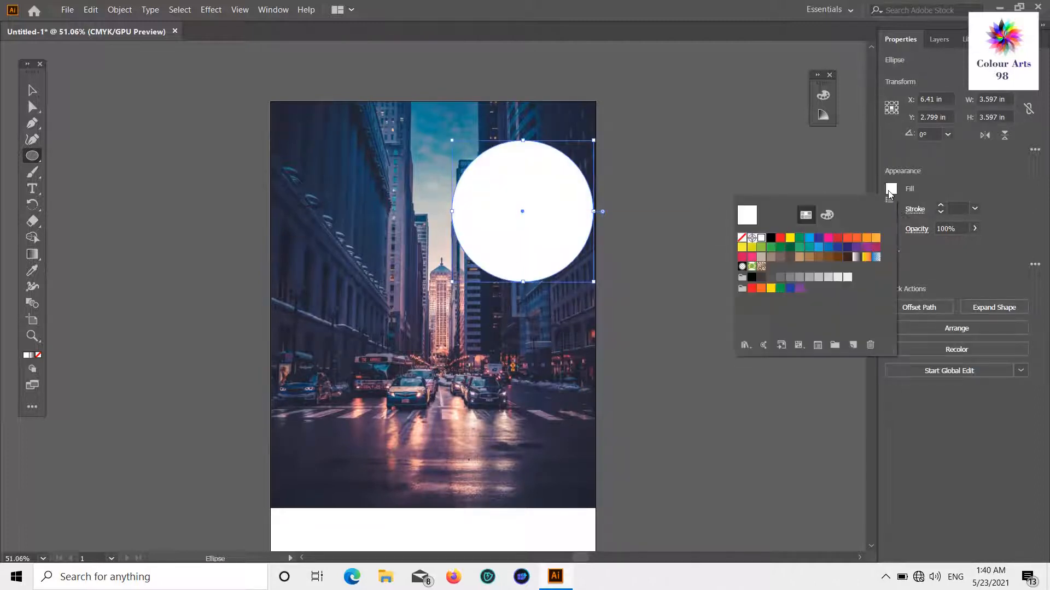
pyautogui.click(891, 208)
pyautogui.click(890, 208)
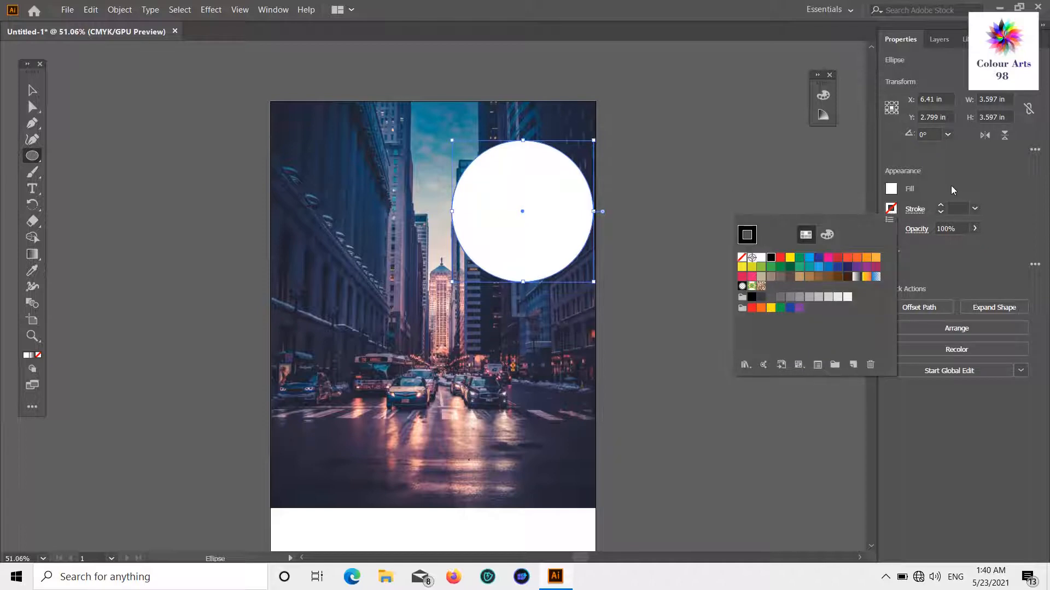
pyautogui.click(974, 209)
pyautogui.click(990, 299)
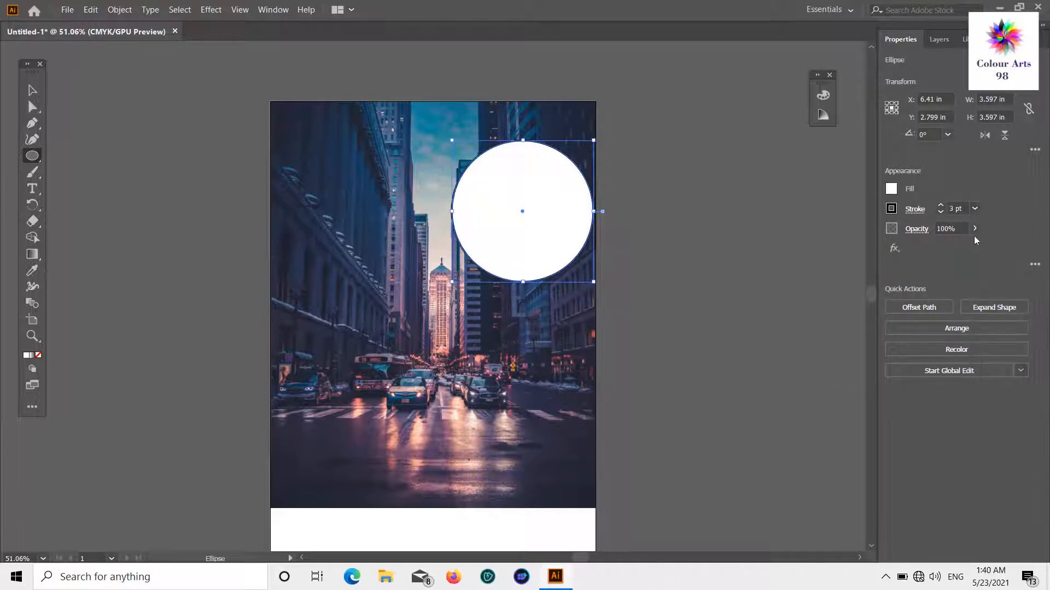
pyautogui.click(975, 209)
pyautogui.click(993, 345)
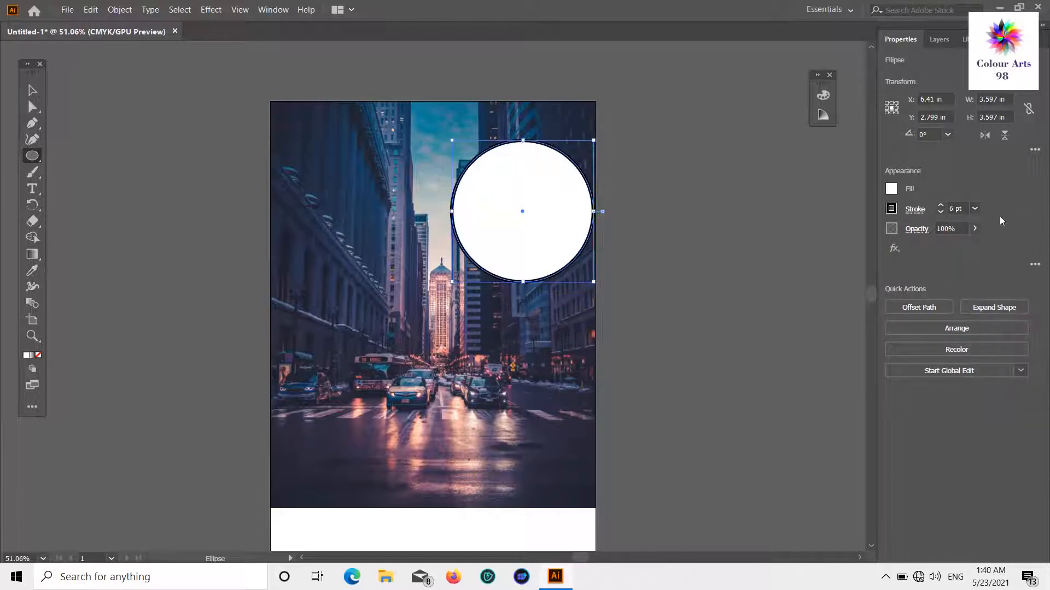
pyautogui.click(975, 209)
pyautogui.click(991, 374)
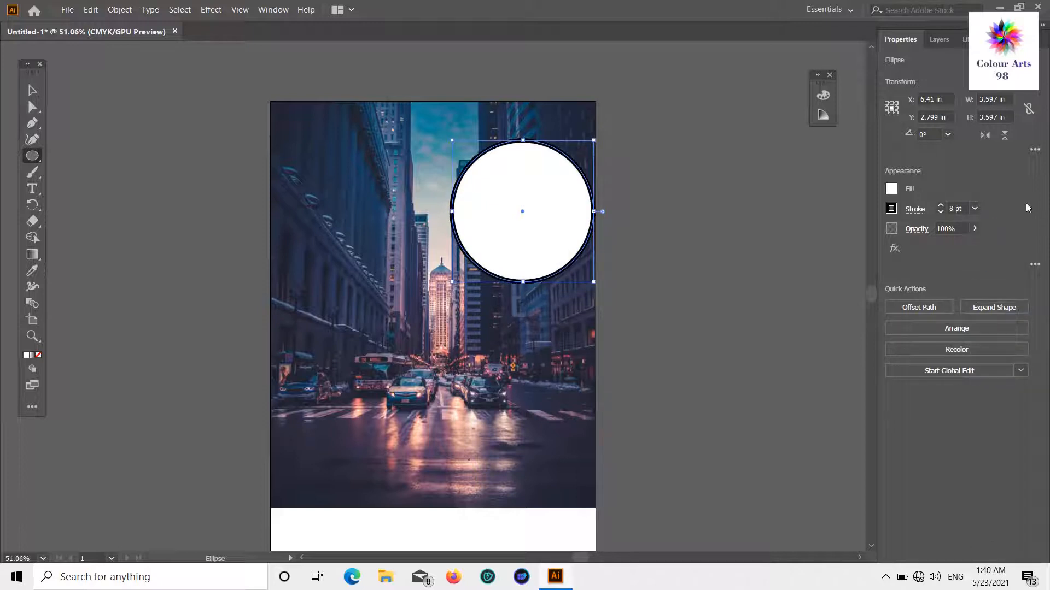
# - Try dark blue and bright blue stroke colours on the circle and return the stroke to black
pyautogui.click(891, 208)
pyautogui.click(818, 259)
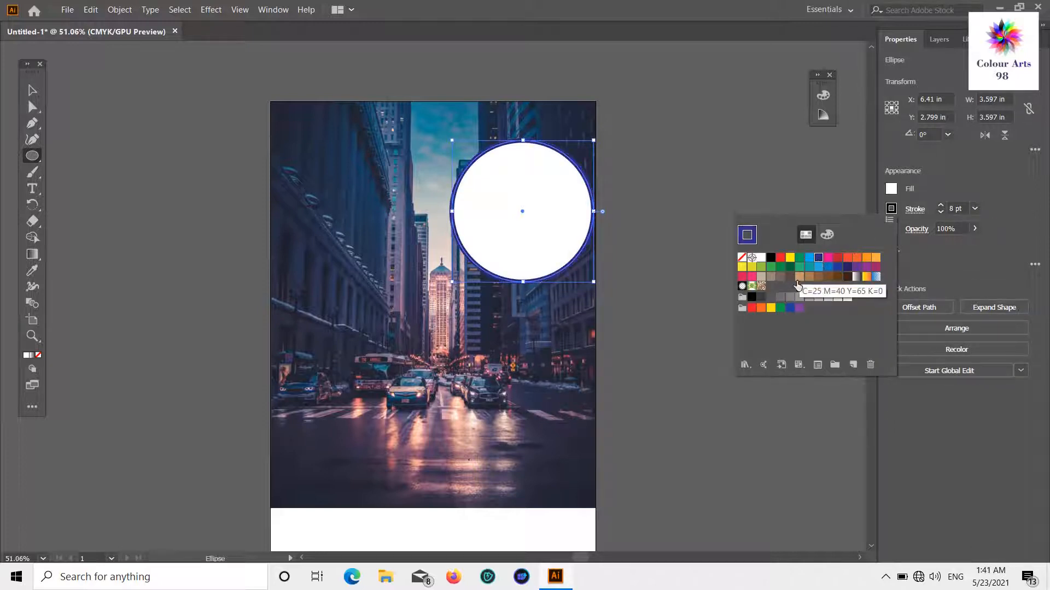
pyautogui.click(809, 258)
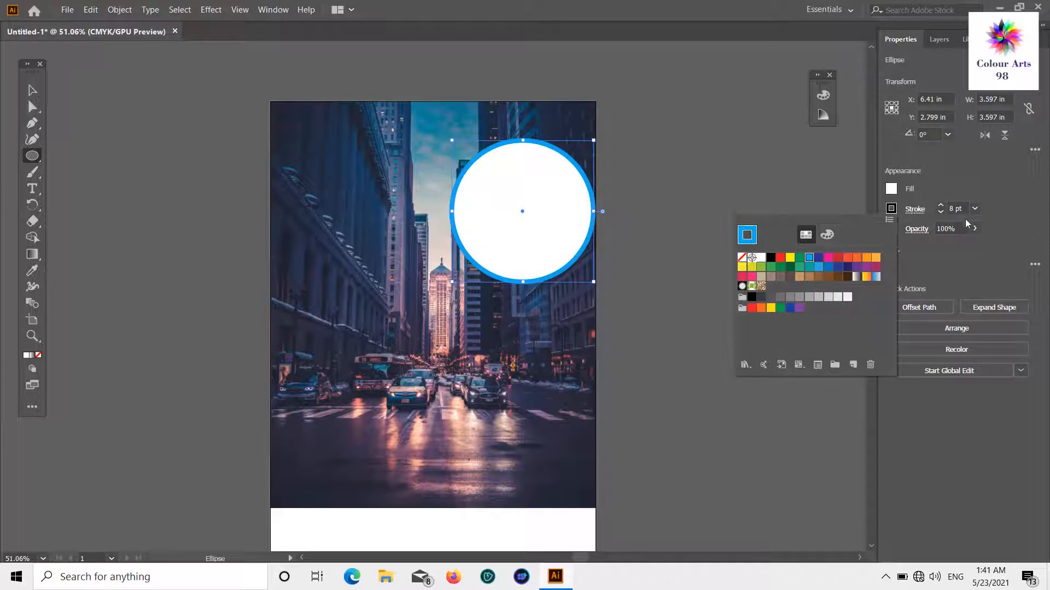
pyautogui.click(770, 258)
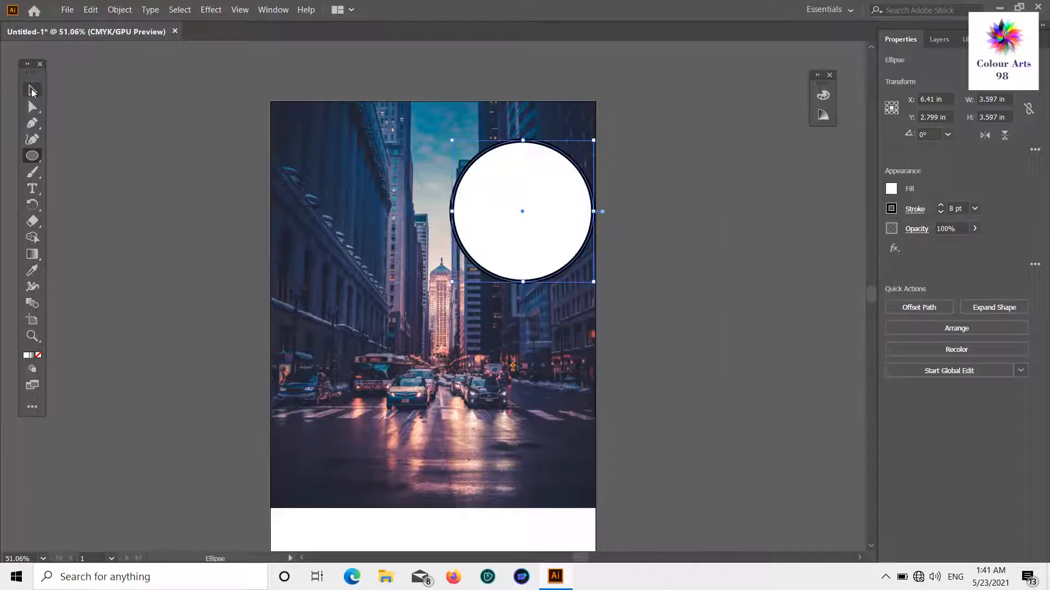
# - Place the smiling businesswoman image from the Desktop inside the white circle, about 3.1 x 2.3 in
pyautogui.click(32, 91)
pyautogui.click(635, 308)
pyautogui.scroll(-2, 635, 303)
pyautogui.click(90, 10)
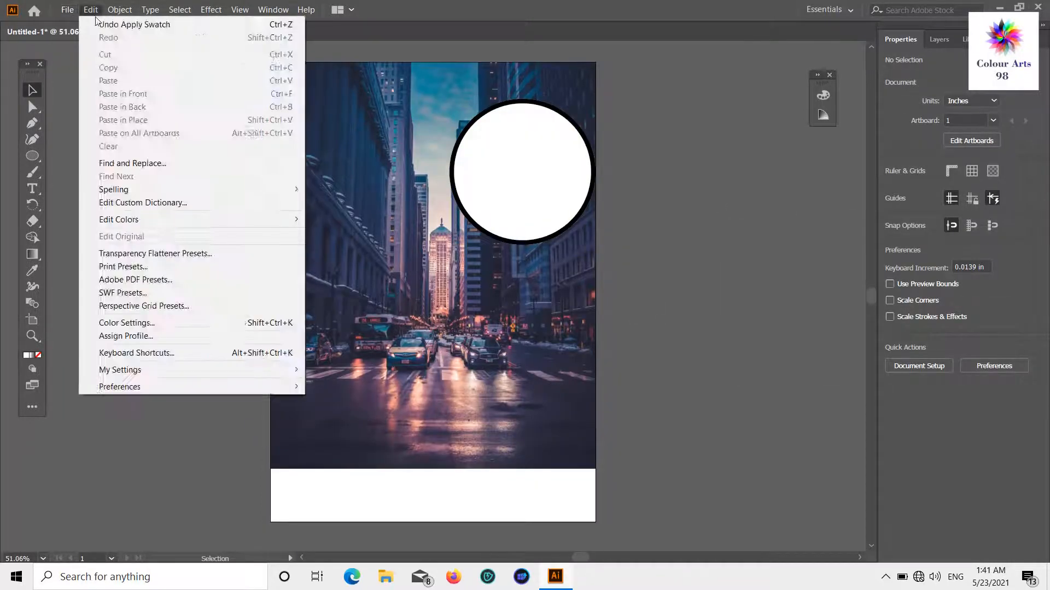
pyautogui.moveTo(68, 10)
pyautogui.click(97, 204)
pyautogui.scroll(-5, 458, 125)
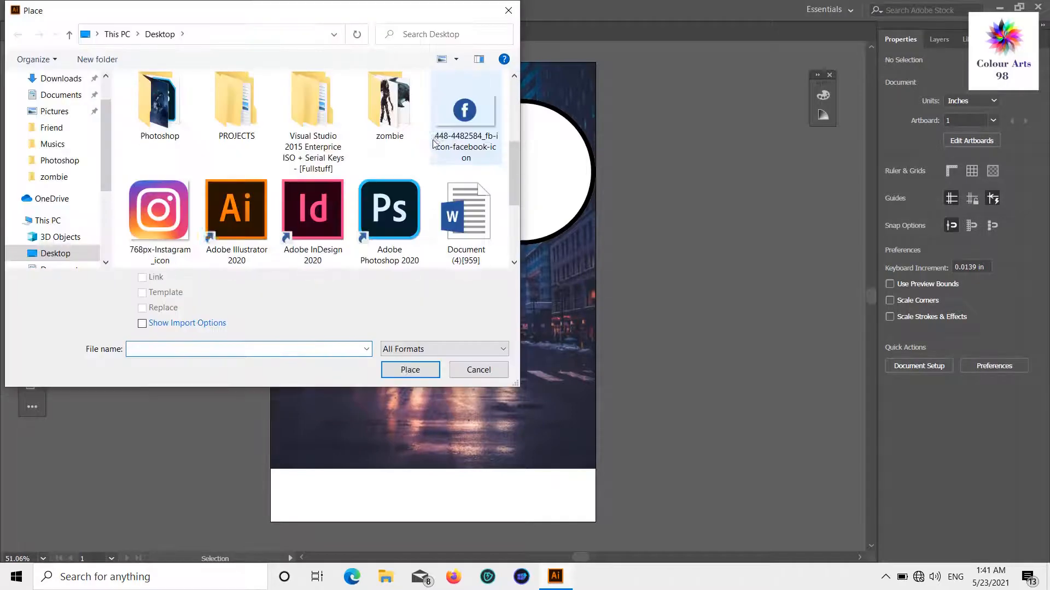
pyautogui.doubleClick(389, 121)
pyautogui.click(546, 253)
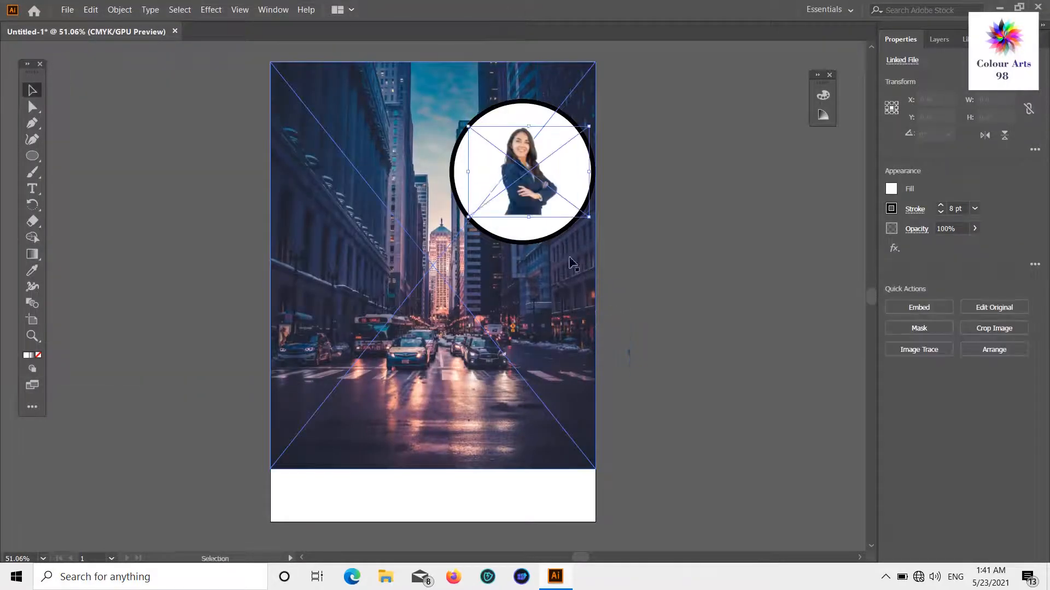
pyautogui.click(630, 200)
# - Move the businesswoman image down to the circle's lower edge and enlarge it to about 4.2 x 3.1 in
pyautogui.moveTo(523, 199); pyautogui.dragTo(517, 216)
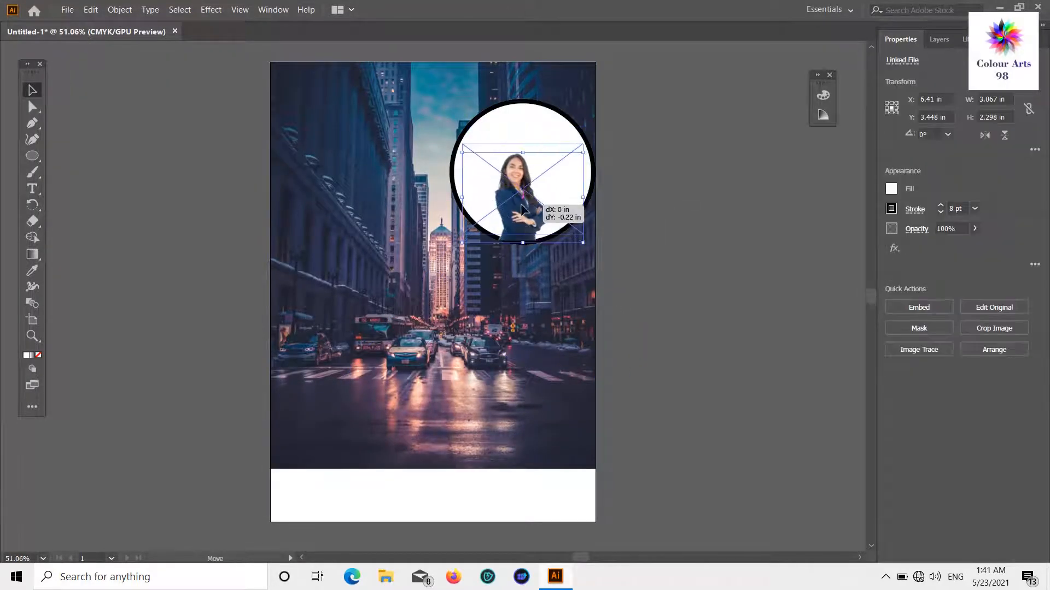
pyautogui.moveTo(462, 144); pyautogui.dragTo(439, 86)
pyautogui.moveTo(516, 167); pyautogui.dragTo(522, 177)
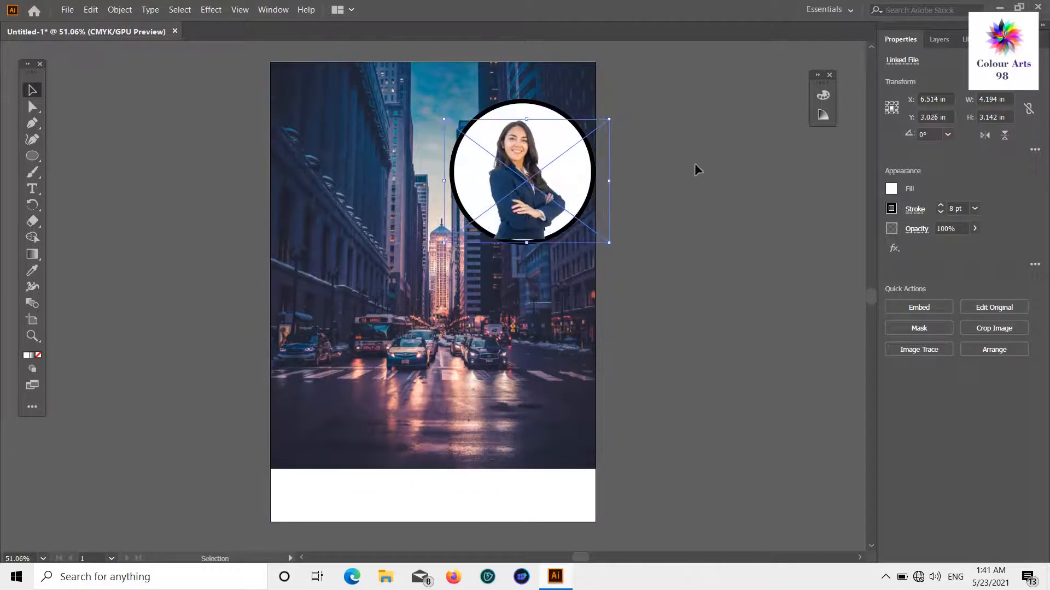
pyautogui.click(697, 170)
# - Enlarge the businesswoman image to about 4.6 x 3.5 in and reposition it so the figure is centred in the circle
pyautogui.click(445, 155)
pyautogui.moveTo(444, 118); pyautogui.dragTo(430, 92)
pyautogui.click(681, 156)
pyautogui.click(511, 176)
pyautogui.moveTo(518, 183); pyautogui.dragTo(526, 175)
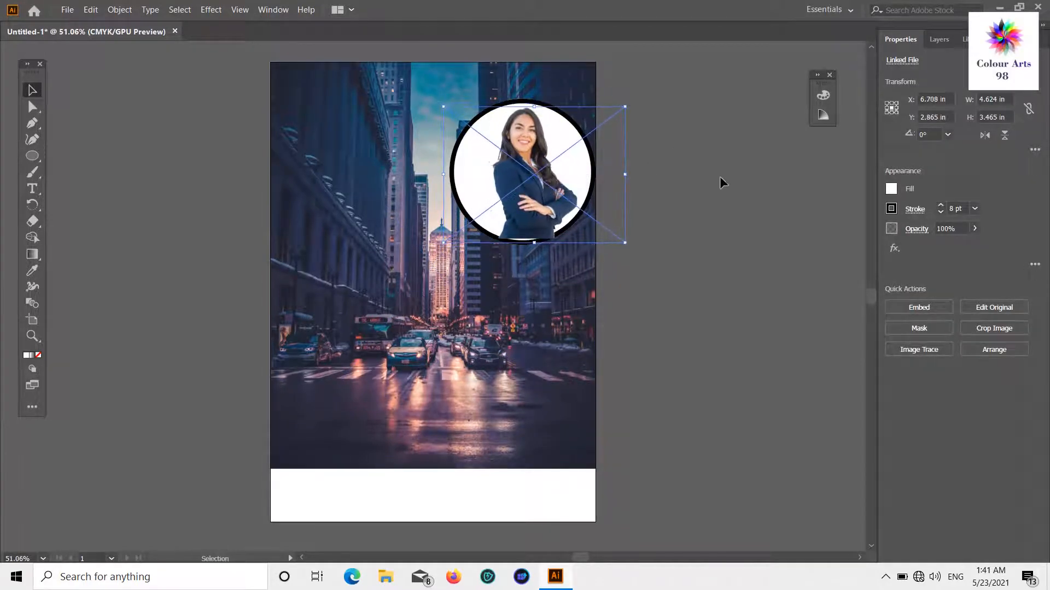
pyautogui.click(720, 177)
pyautogui.click(527, 200)
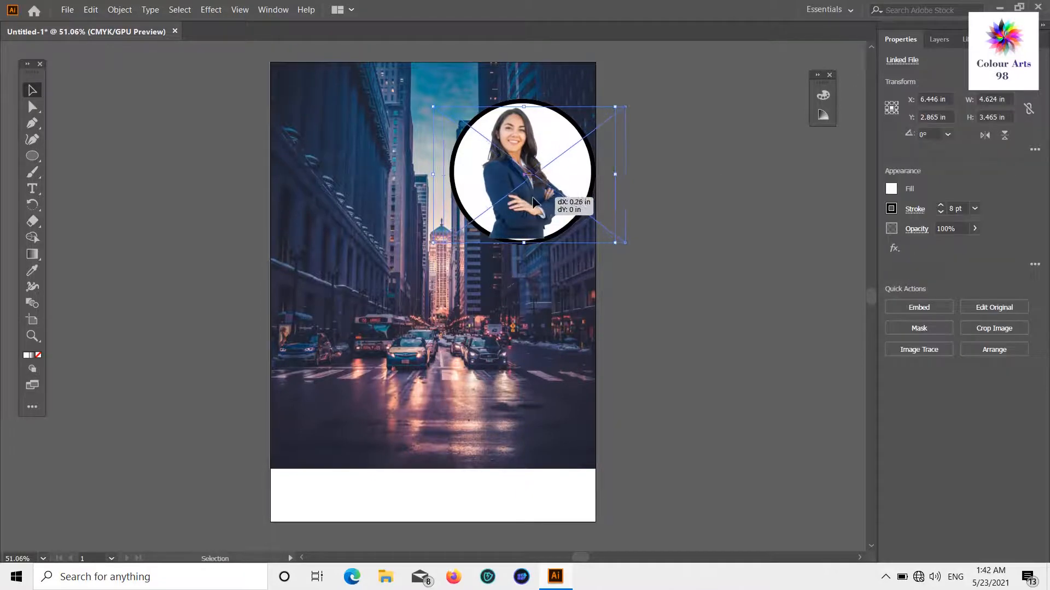
pyautogui.click(686, 156)
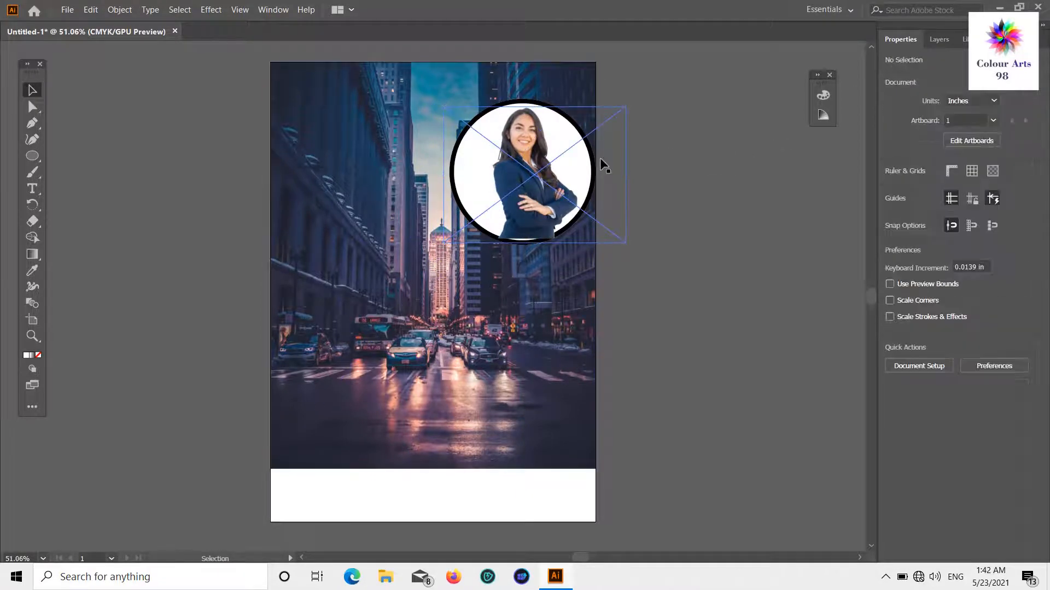
# - Bring the white circle in front of the businesswoman image and move it right until its centre is at about X 8.08 in
pyautogui.click(519, 105)
pyautogui.rightClick(520, 104)
pyautogui.moveTo(605, 302)
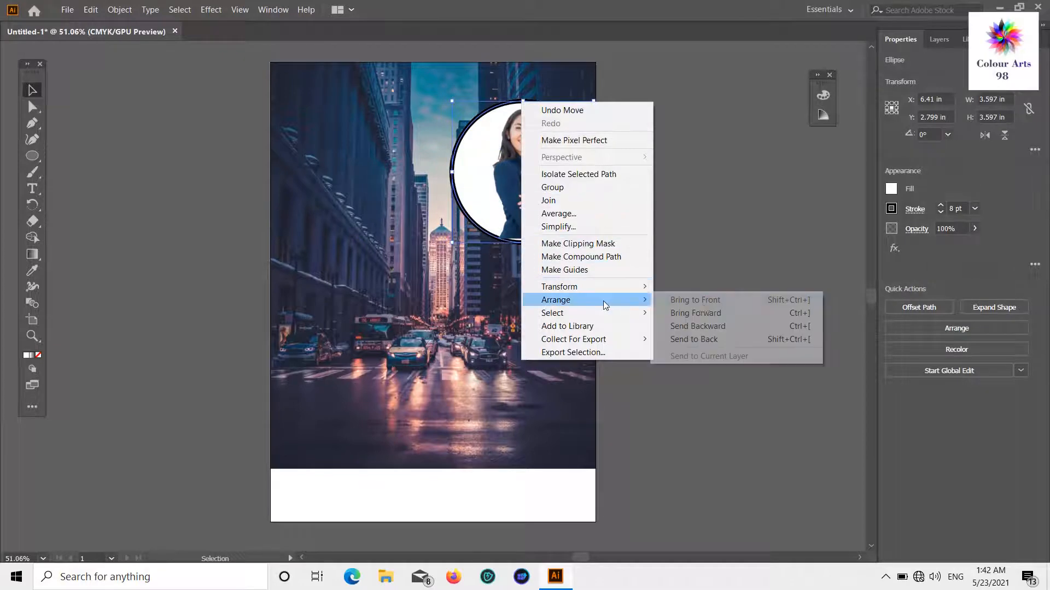
pyautogui.click(702, 304)
pyautogui.moveTo(576, 189); pyautogui.dragTo(614, 185)
pyautogui.click(758, 140)
# - Make a clipping mask from the businesswoman image and the circle
pyautogui.click(513, 147)
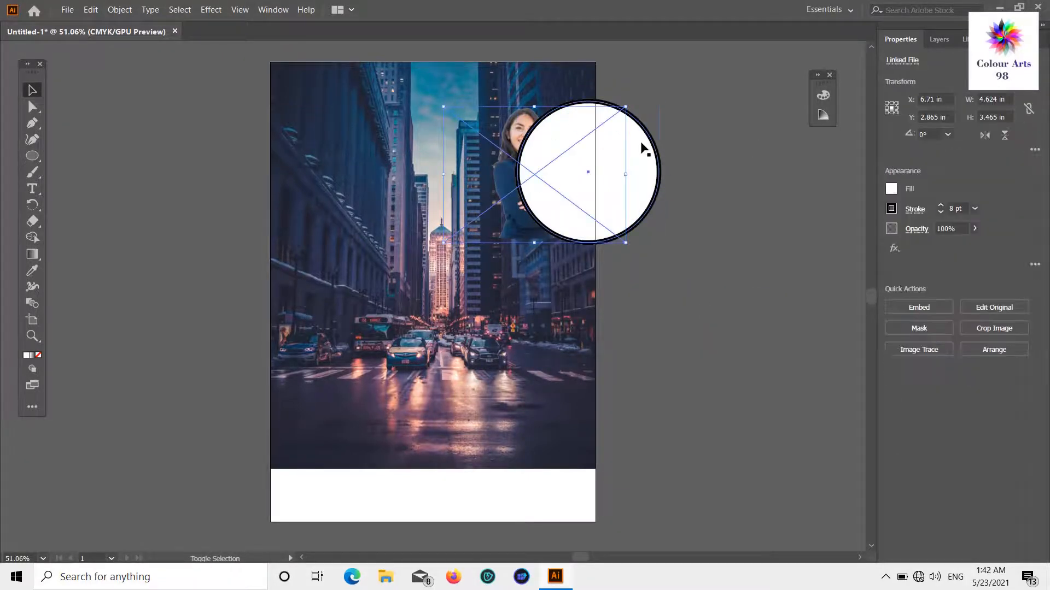
pyautogui.keyDown('shift'); pyautogui.click(641, 143); pyautogui.keyUp('shift')
pyautogui.rightClick(641, 143)
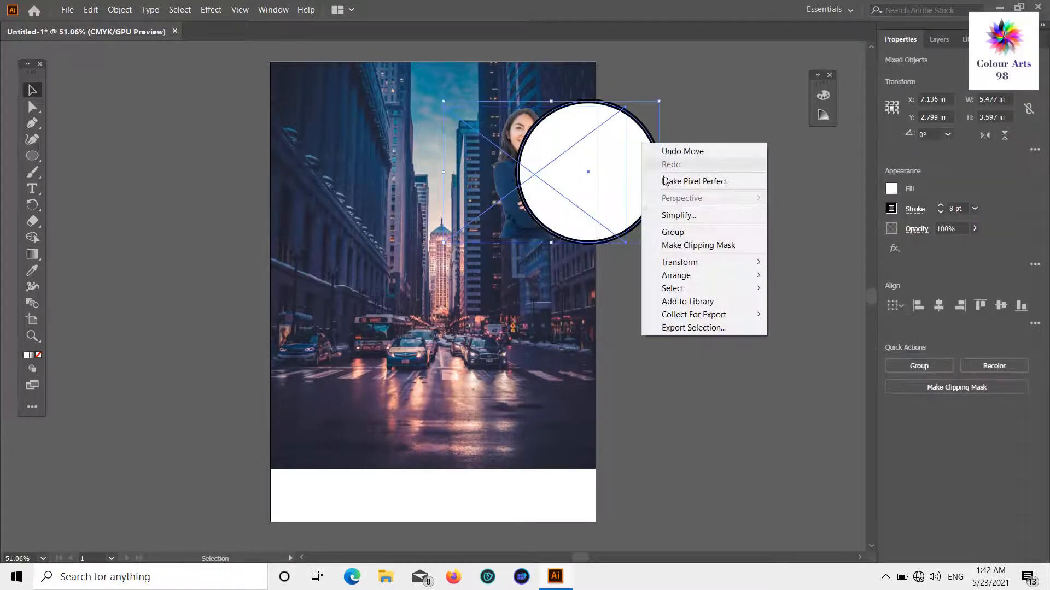
pyautogui.click(690, 246)
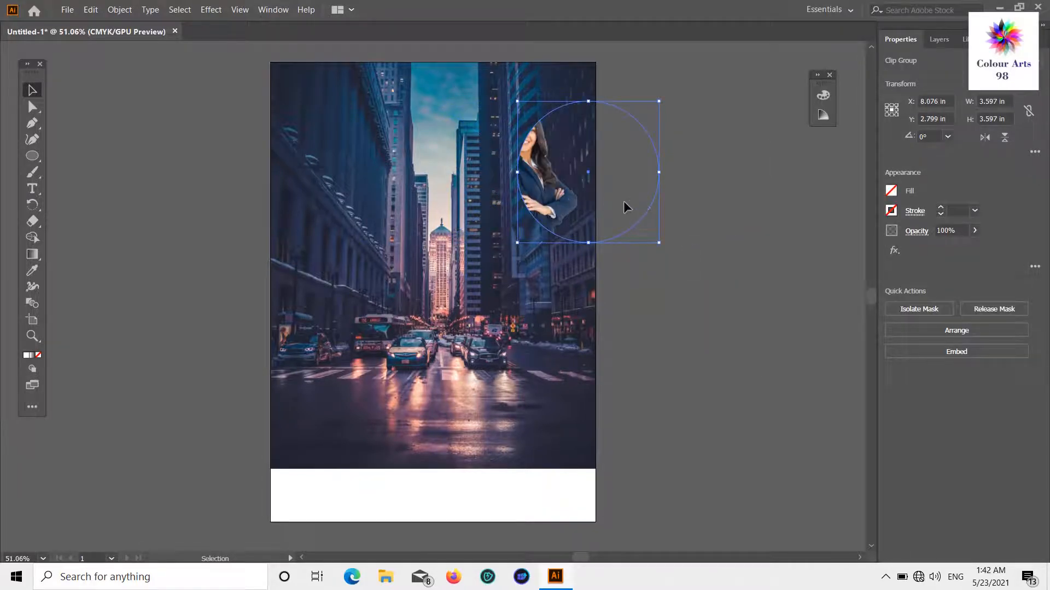
# - Nudge the image right inside the clip group, then move the whole group back onto the page at about X 6.47, Y 2.55 in
pyautogui.click(624, 202)
pyautogui.click(549, 209)
pyautogui.click(637, 185)
pyautogui.click(537, 196)
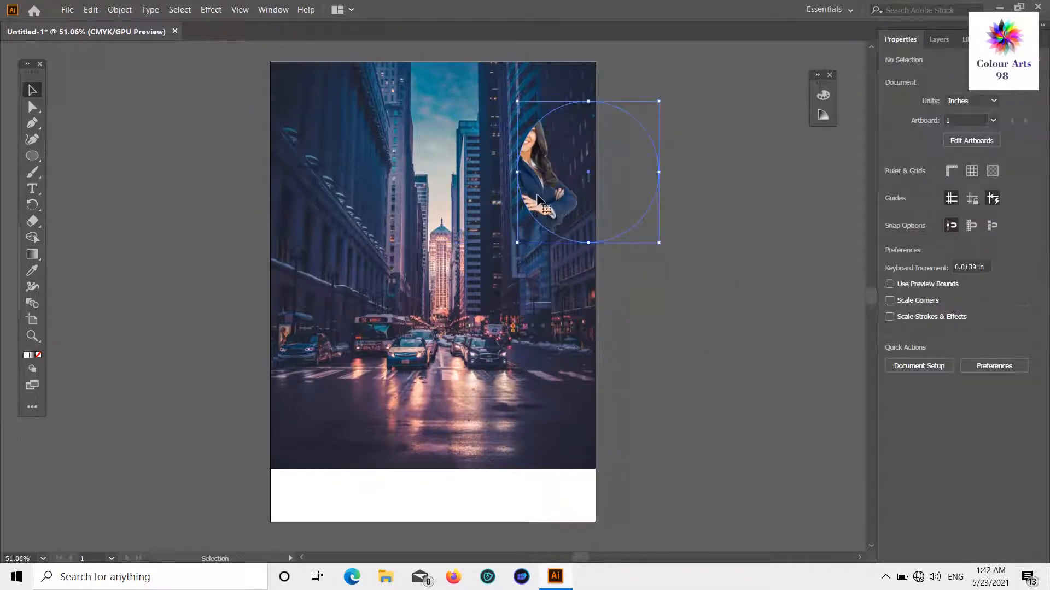
pyautogui.doubleClick(538, 197)
pyautogui.moveTo(563, 199); pyautogui.dragTo(563, 200)
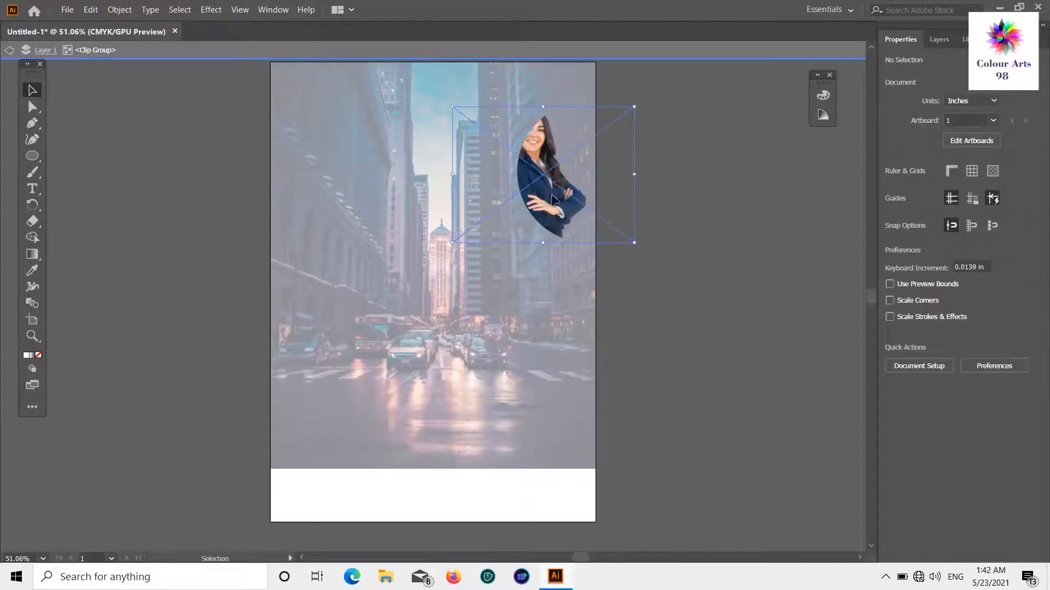
pyautogui.doubleClick(692, 163)
pyautogui.moveTo(504, 181); pyautogui.dragTo(440, 179)
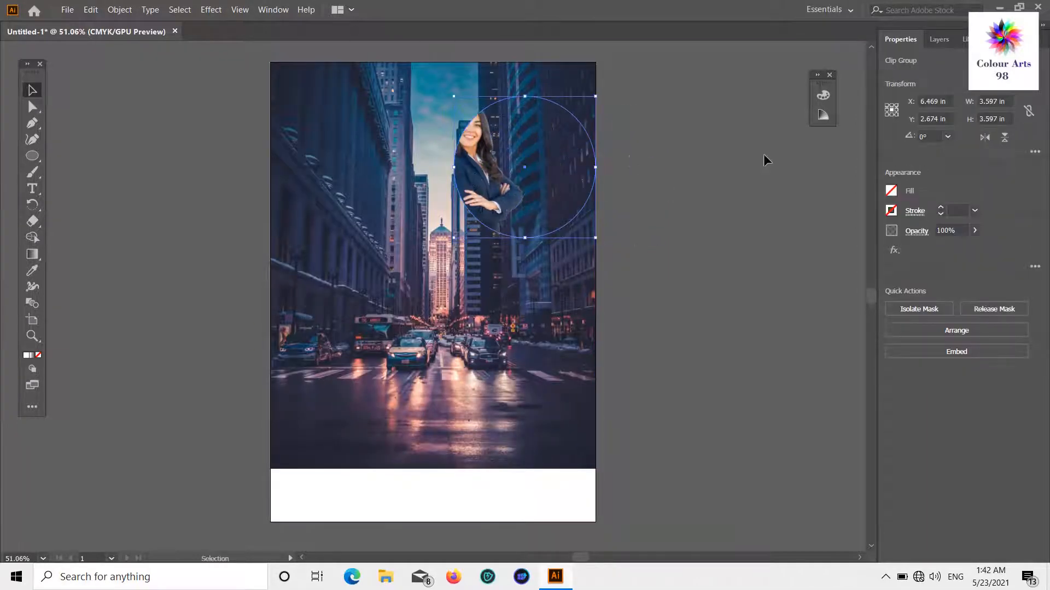
# - Reposition the businesswoman image inside the clip group to about X 6.45, Y 2.77 in so the figure is centred in the circle
pyautogui.doubleClick(491, 186)
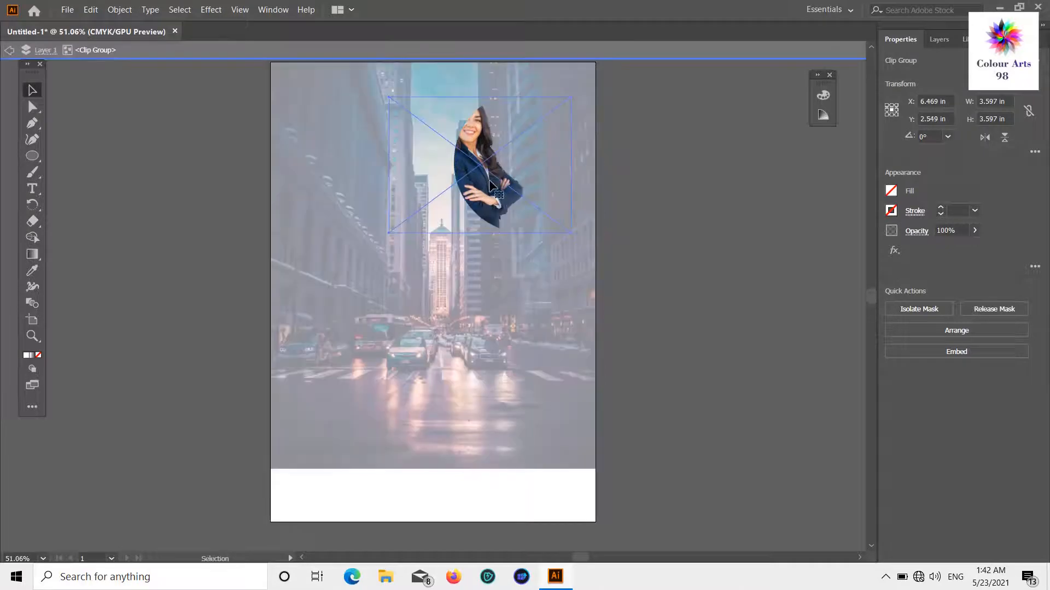
pyautogui.moveTo(523, 188); pyautogui.dragTo(531, 196)
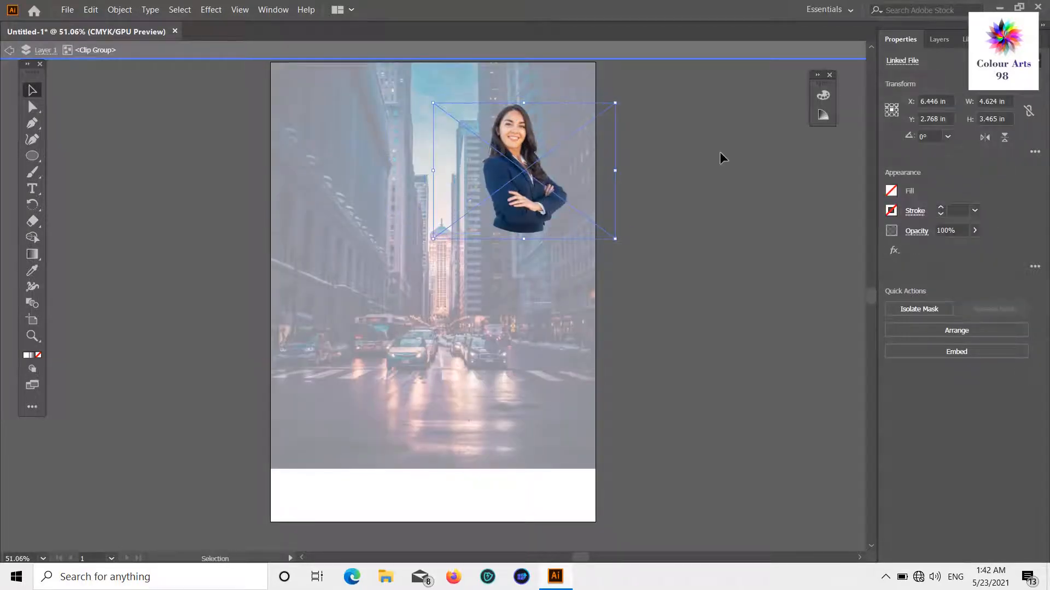
pyautogui.doubleClick(674, 165)
# - Give the circular clip group a white fill and an 8 pt black stroke
pyautogui.click(517, 200)
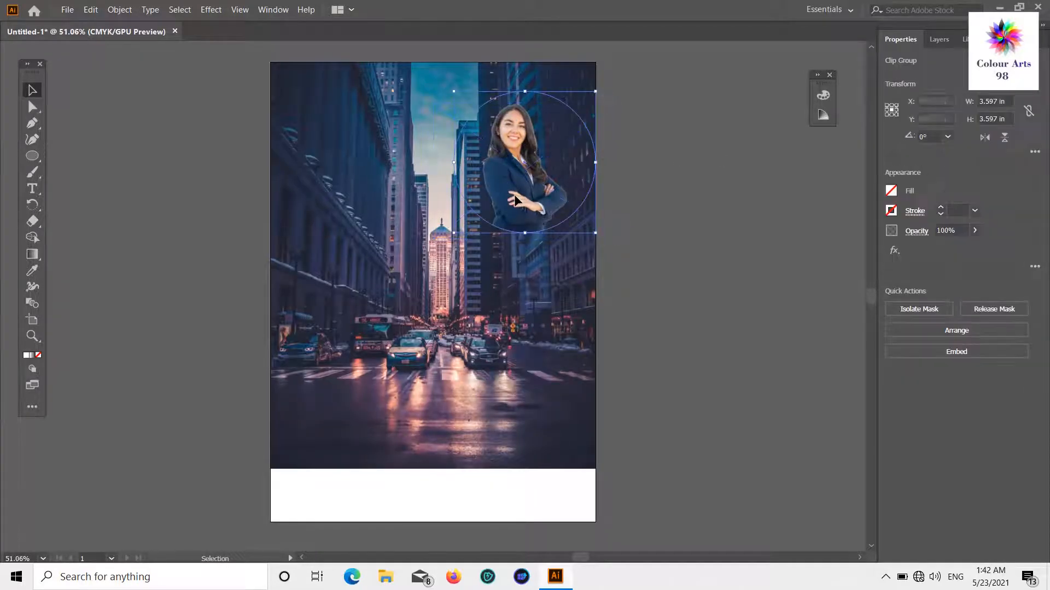
pyautogui.click(887, 196)
pyautogui.click(755, 241)
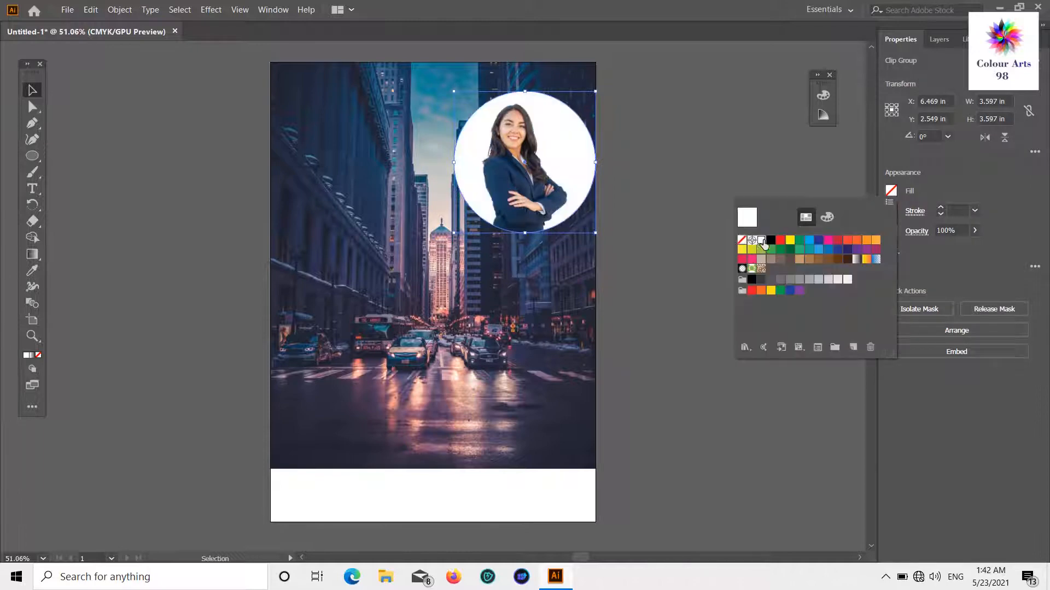
pyautogui.click(892, 211)
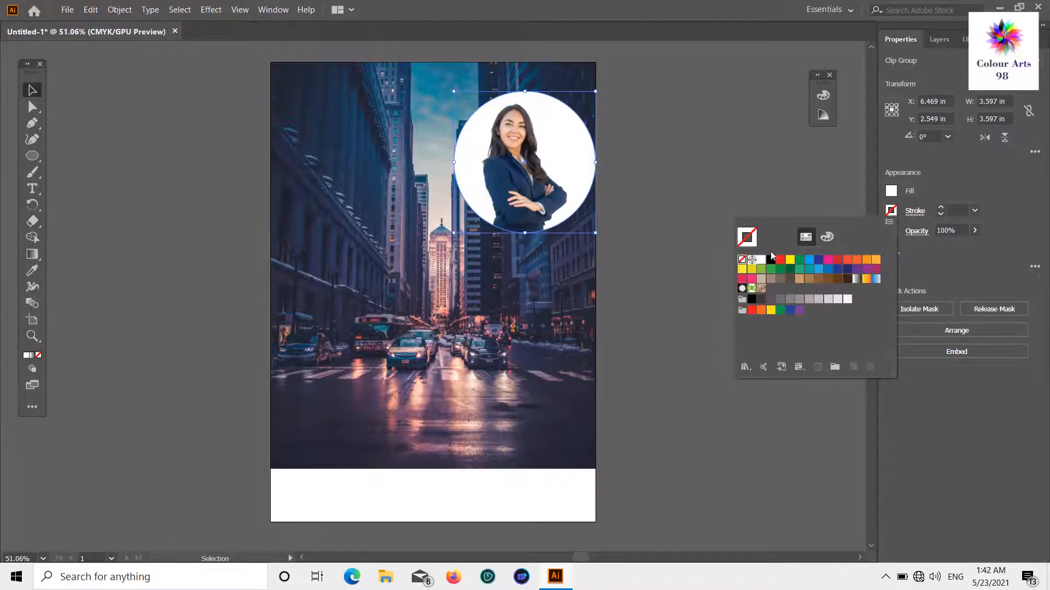
pyautogui.click(959, 209)
pyautogui.click(975, 211)
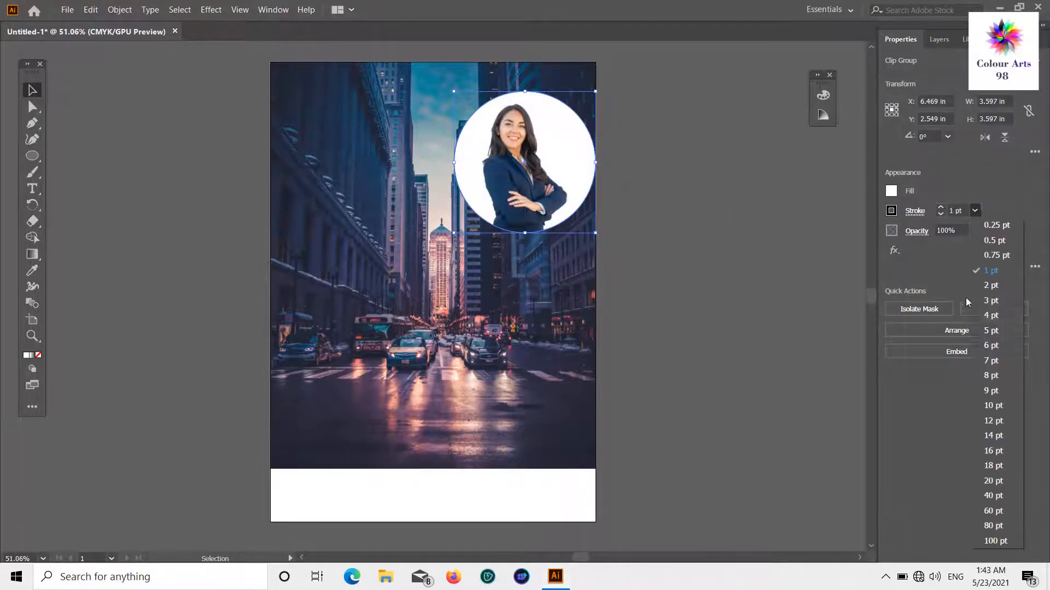
pyautogui.click(988, 376)
pyautogui.click(731, 241)
# - Enlarge the circular portrait and move it to the middle of the page's upper half
pyautogui.scroll(-1, 731, 238)
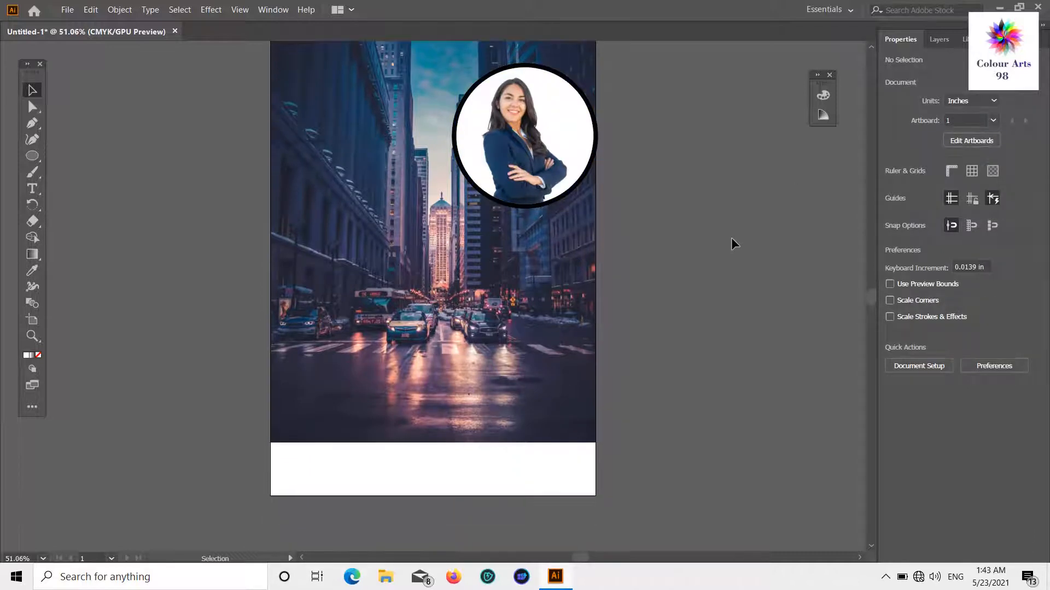
pyautogui.scroll(1, 697, 356)
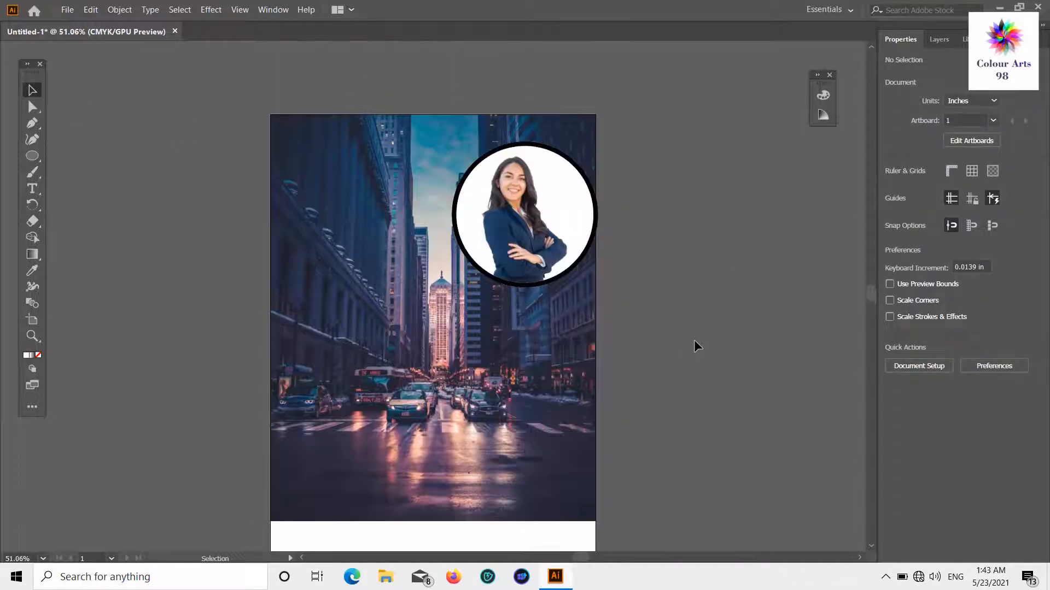
pyautogui.scroll(-2, 694, 340)
pyautogui.scroll(2, 692, 330)
pyautogui.click(561, 163)
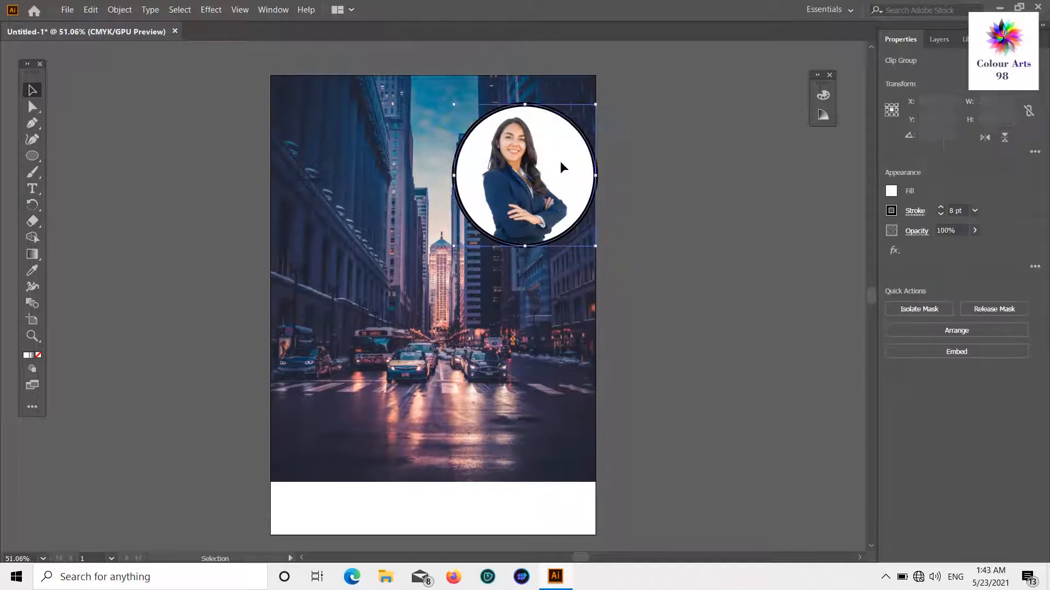
pyautogui.moveTo(599, 246); pyautogui.dragTo(531, 228)
pyautogui.hotkey('ctrl', 'shift', 'a')
pyautogui.scroll(-1, 756, 169)
pyautogui.click(757, 169)
pyautogui.scroll(1, 726, 195)
pyautogui.click(726, 195)
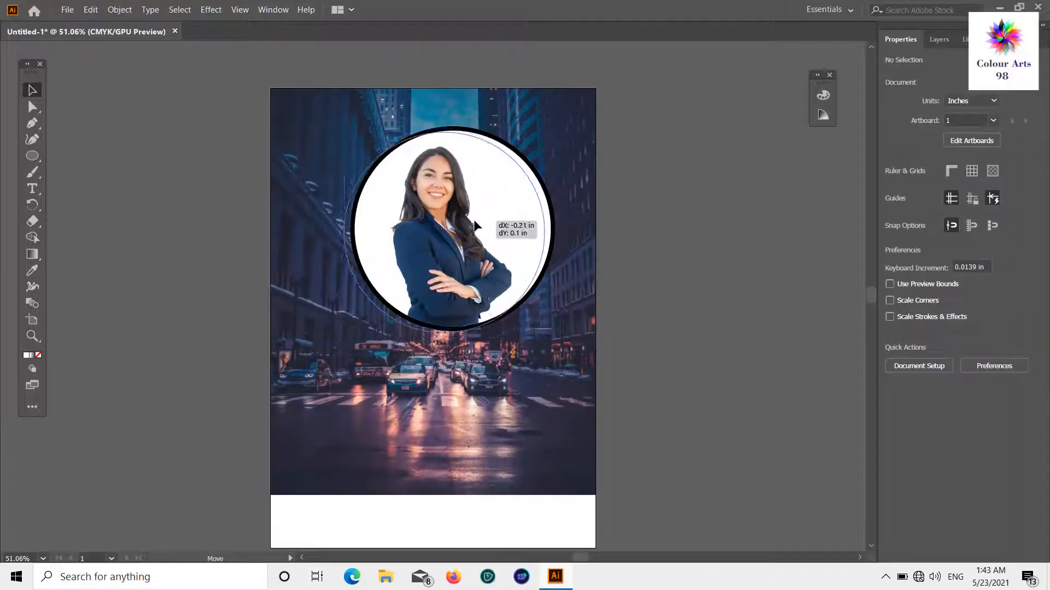
pyautogui.scroll(-1, 700, 205)
pyautogui.click(699, 205)
pyautogui.scroll(-1, 227, 170)
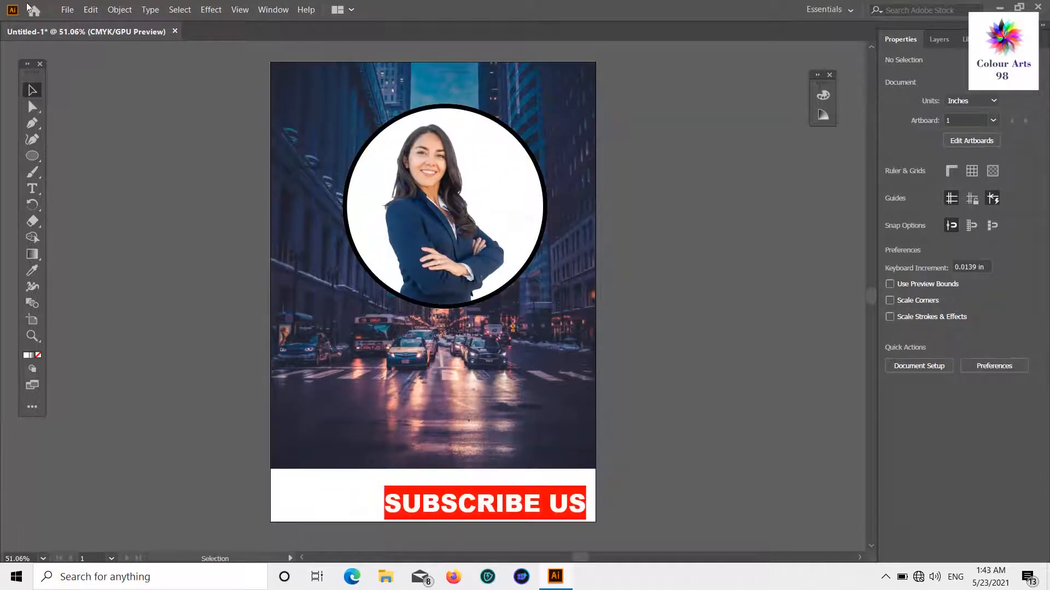
# - Place the Twitter icon image from the Desktop into the document
pyautogui.click(67, 9)
pyautogui.click(88, 202)
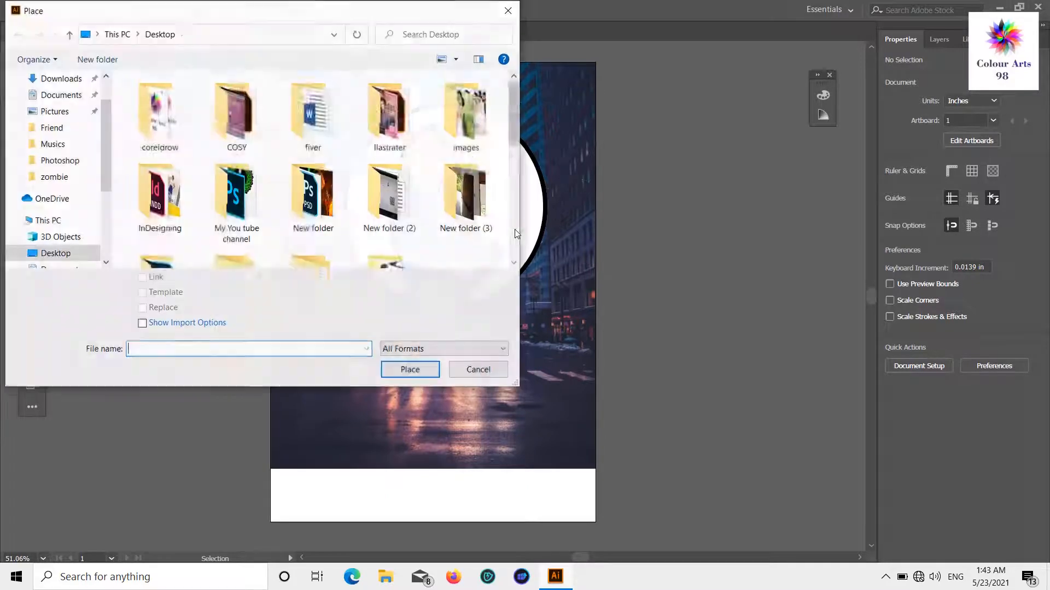
pyautogui.scroll(-3, 444, 164)
pyautogui.doubleClick(463, 109)
pyautogui.click(586, 235)
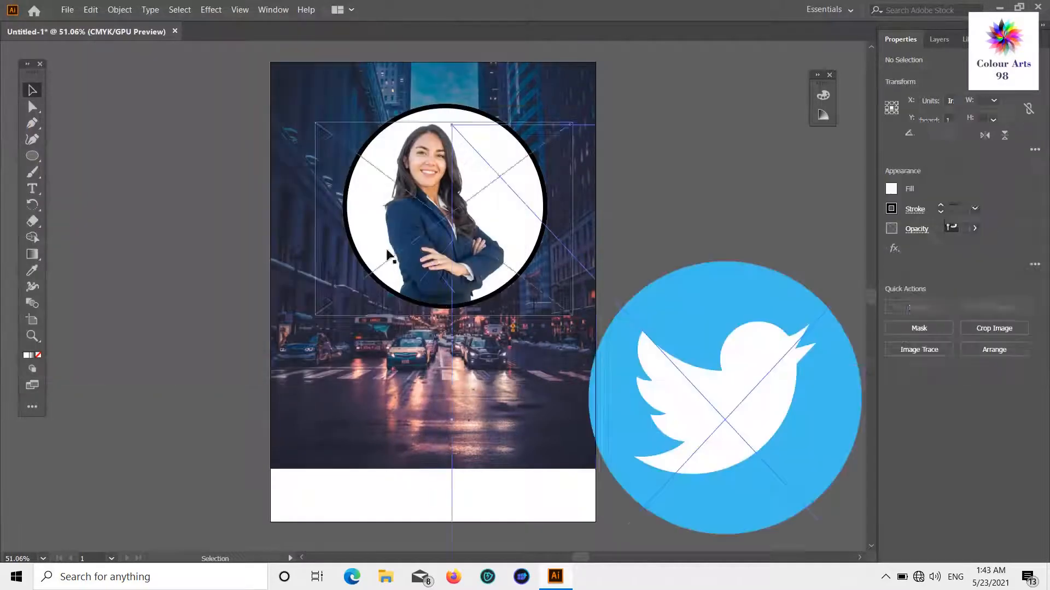
# - Shrink the Twitter icon and position it at the left end of the white strip at the page's foot
pyautogui.scroll(-1, 621, 274)
pyautogui.scroll(1, 621, 274)
pyautogui.moveTo(588, 235); pyautogui.dragTo(651, 340)
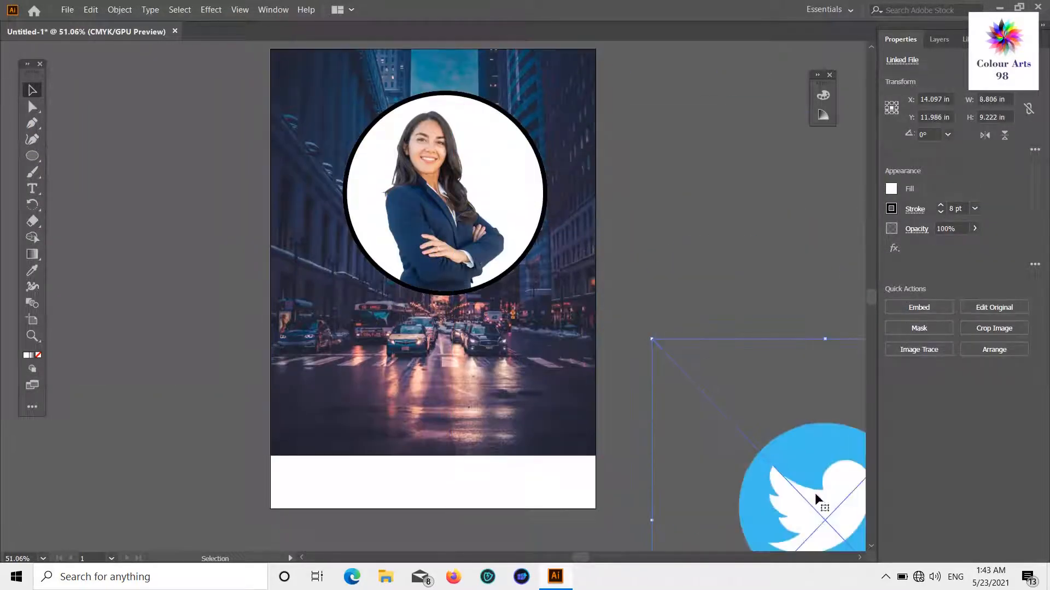
pyautogui.moveTo(815, 500); pyautogui.dragTo(442, 332)
pyautogui.moveTo(625, 173); pyautogui.dragTo(296, 502)
pyautogui.click(722, 420)
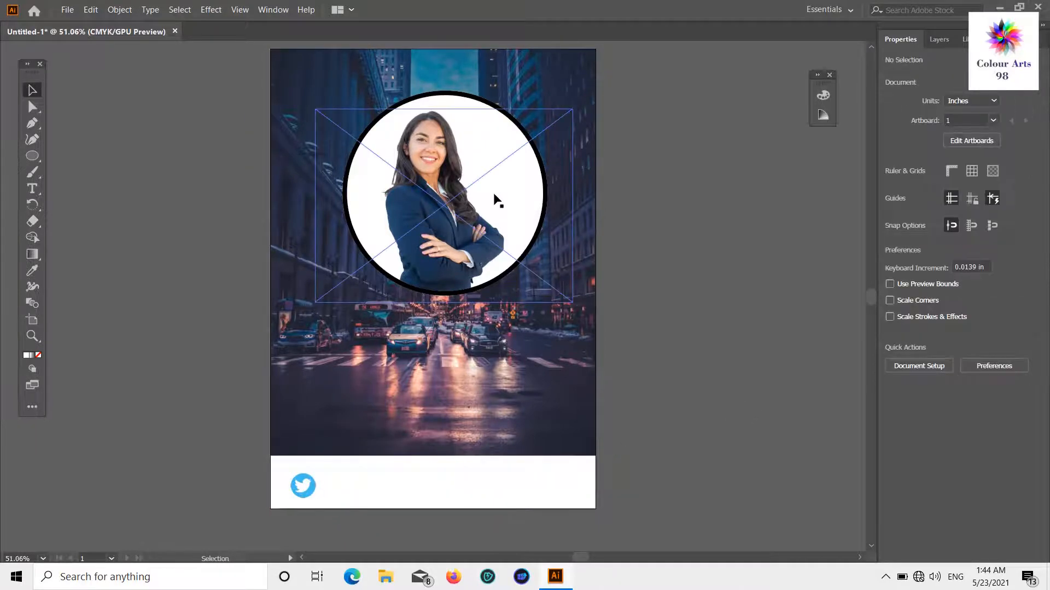
# - Place the 768px-Instagram_icon image from the Desktop at small size just right of the Twitter icon
pyautogui.click(67, 9)
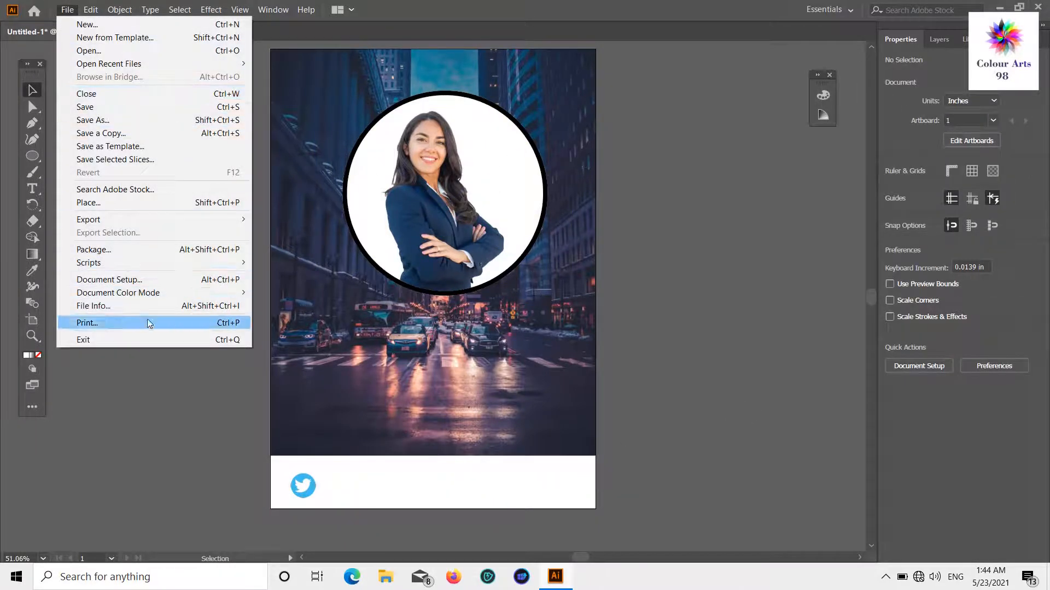
pyautogui.click(146, 205)
pyautogui.scroll(5, 243, 191)
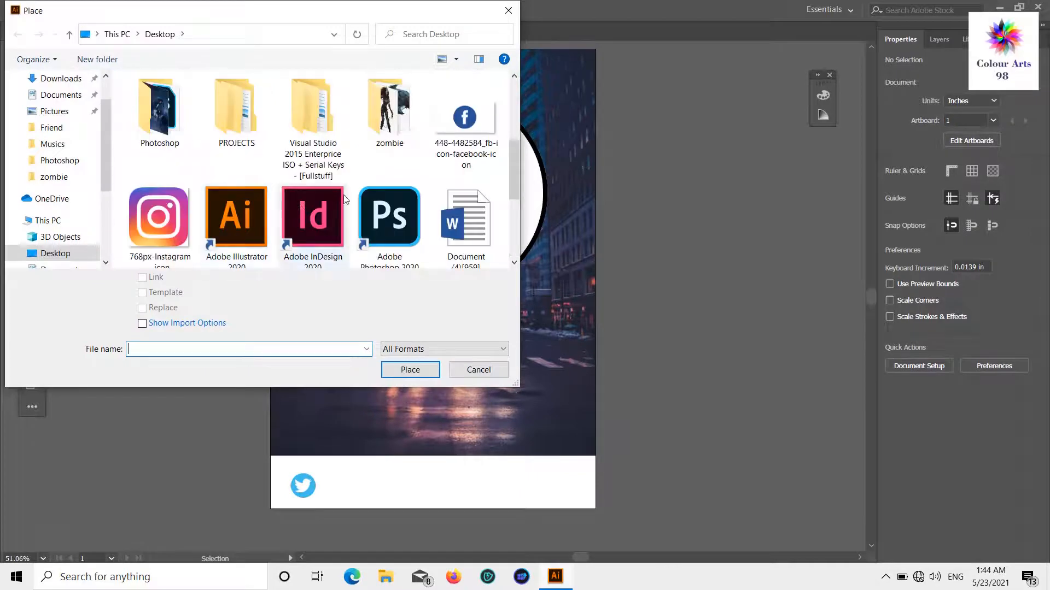
pyautogui.doubleClick(172, 231)
pyautogui.moveTo(329, 476); pyautogui.dragTo(353, 501)
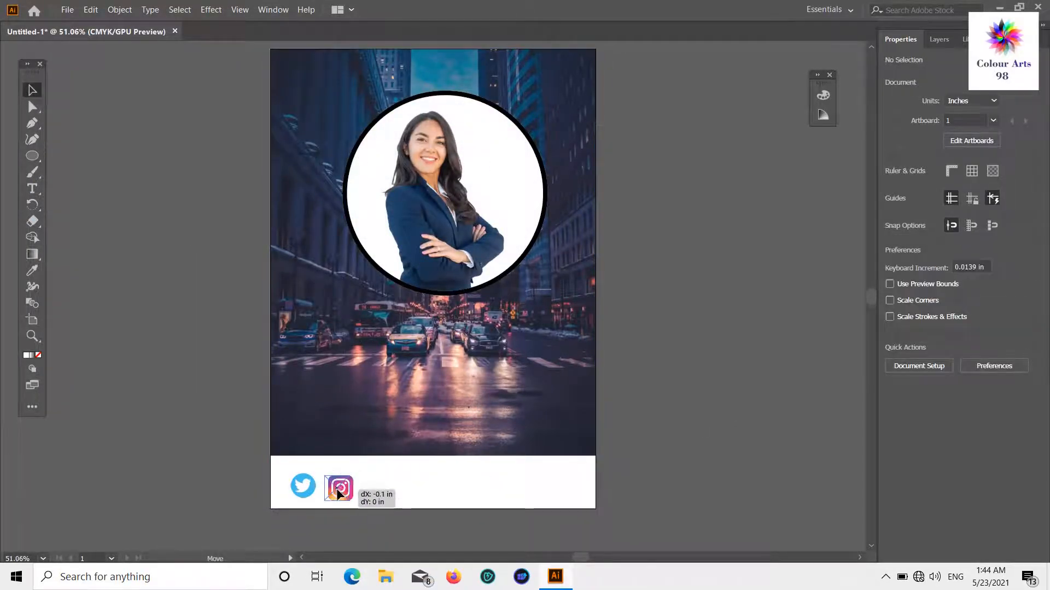
pyautogui.click(193, 147)
# - Place the Facebook icon image from the Desktop, about 1.4 x 0.7 in, and align it to the right of the Instagram icon
pyautogui.click(67, 9)
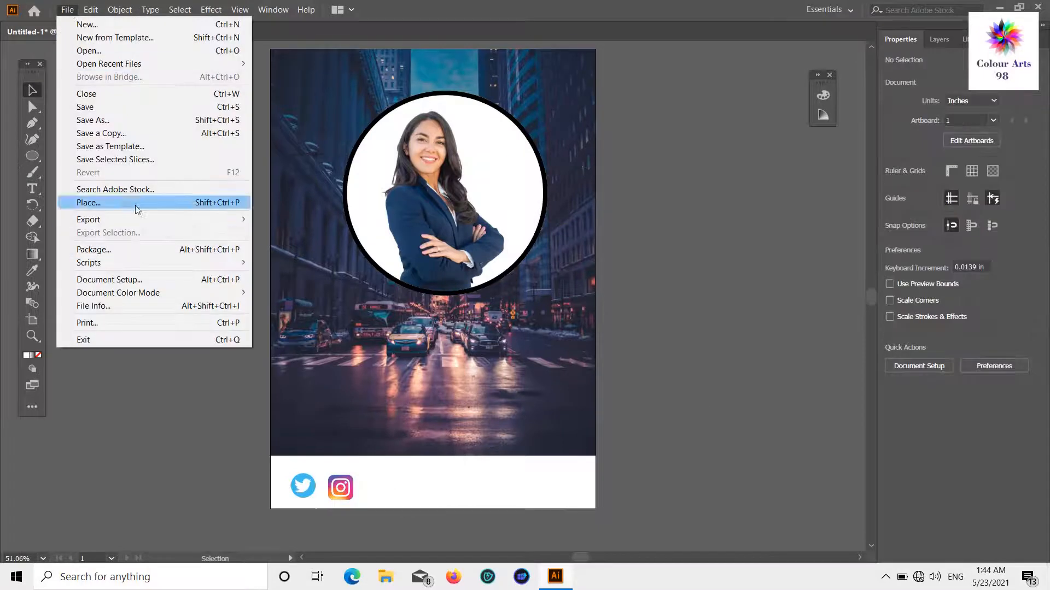
pyautogui.click(139, 204)
pyautogui.scroll(-5, 328, 155)
pyautogui.doubleClick(468, 96)
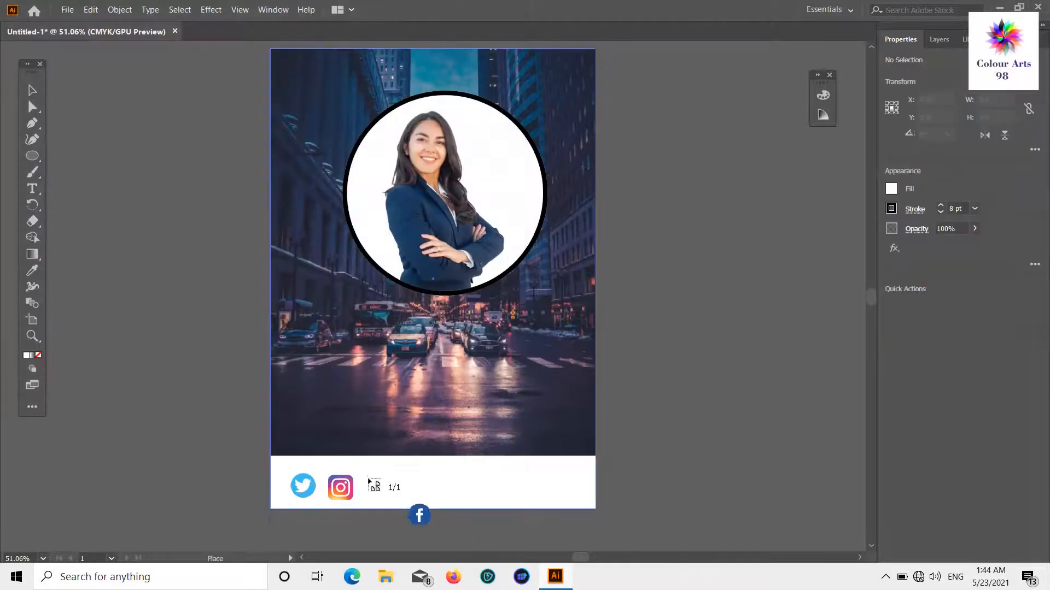
pyautogui.moveTo(407, 506); pyautogui.dragTo(385, 494)
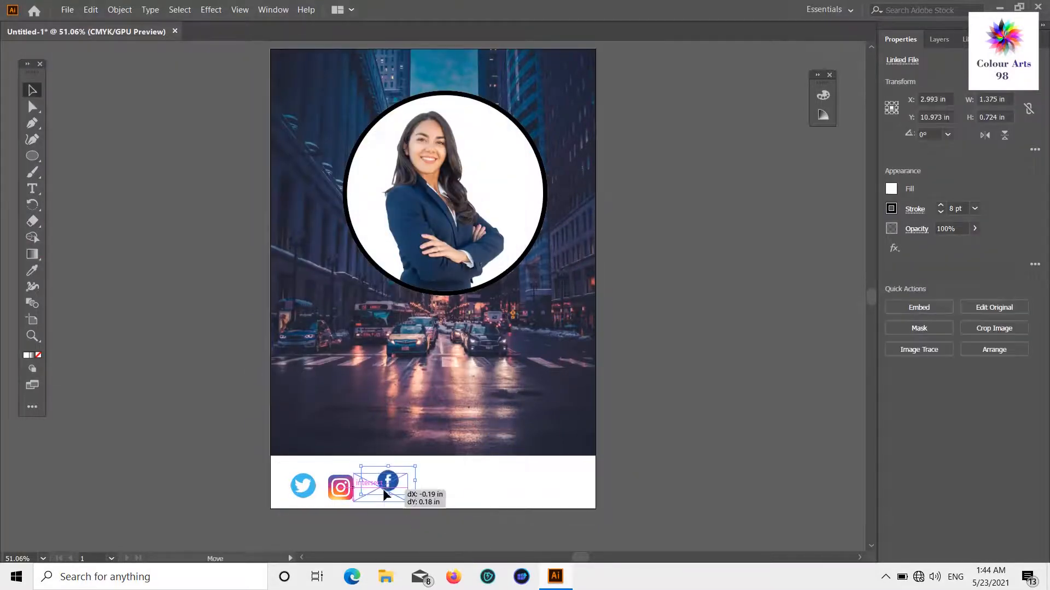
pyautogui.click(824, 400)
# - Place the LinkedIn icon image IMG_0667 from the Desktop at small size to the right of the Facebook icon
pyautogui.click(76, 9)
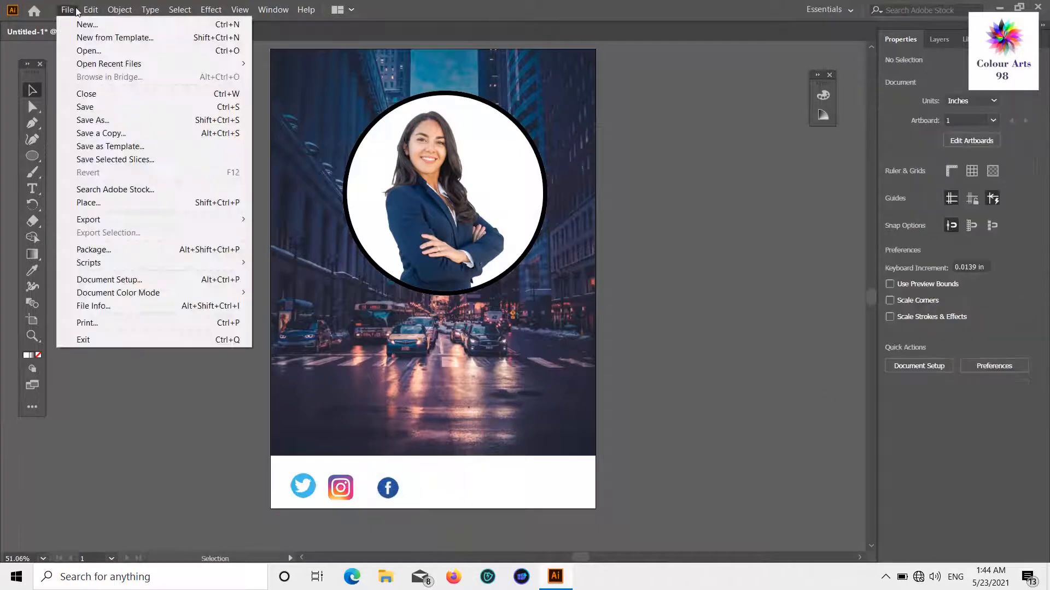
pyautogui.click(110, 202)
pyautogui.scroll(-4, 278, 175)
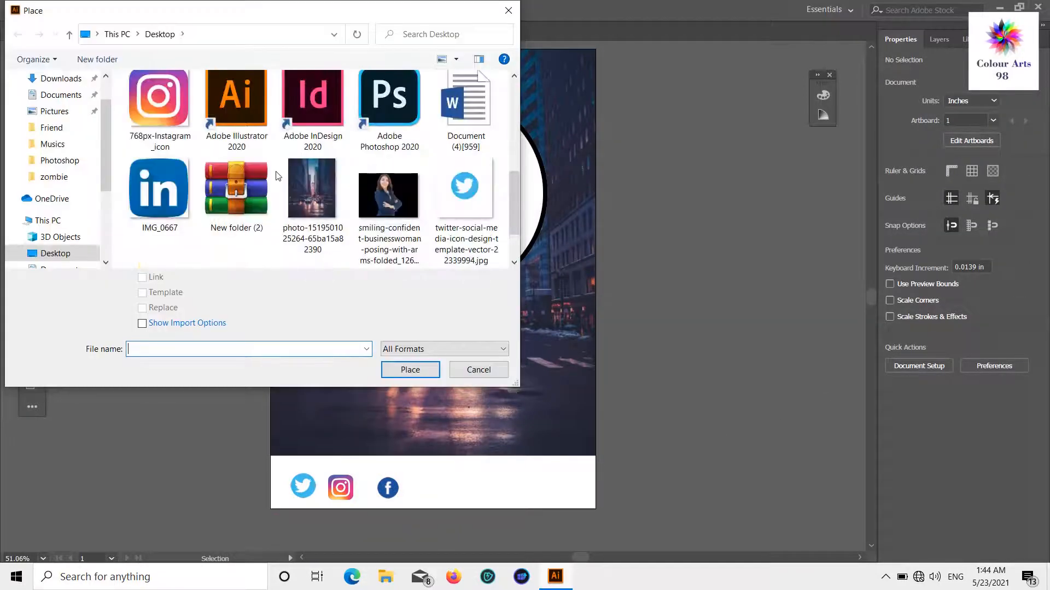
pyautogui.scroll(-1, 277, 176)
pyautogui.scroll(1, 368, 225)
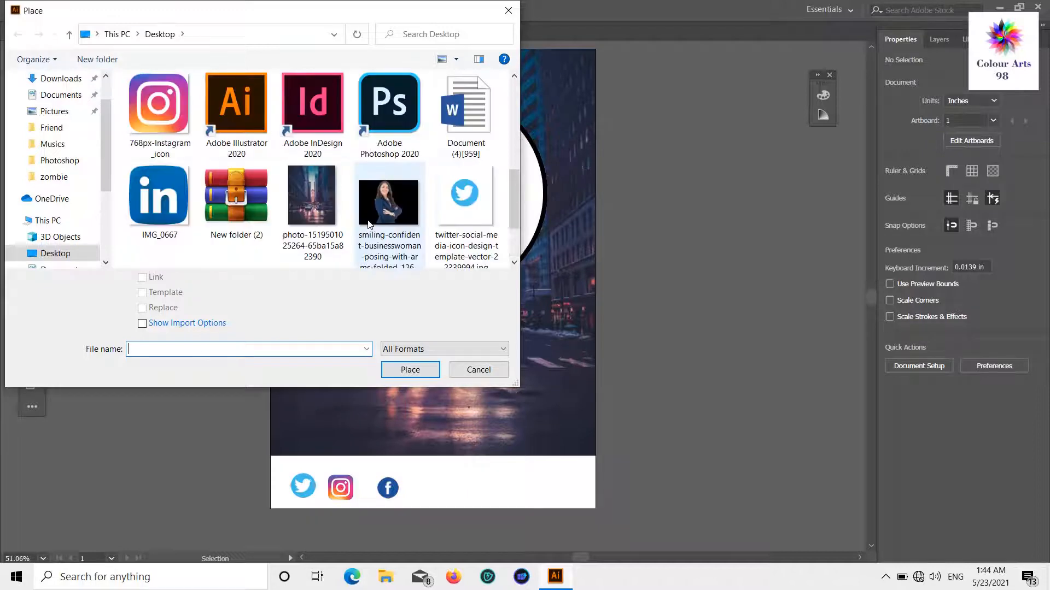
pyautogui.scroll(1, 414, 204)
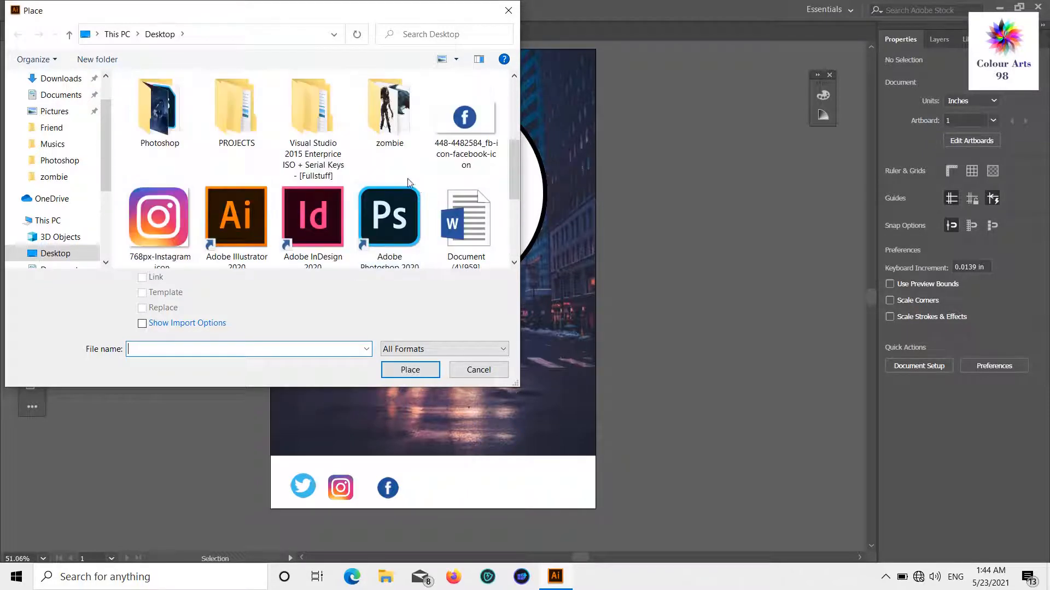
pyautogui.scroll(2, 407, 180)
pyautogui.scroll(-3, 406, 178)
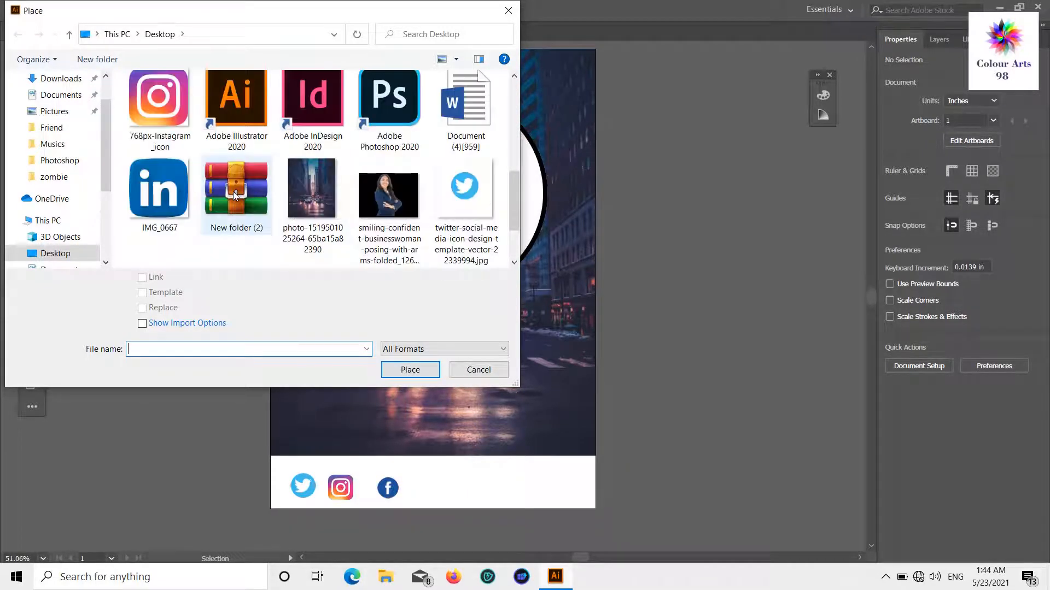
pyautogui.moveTo(158, 191); pyautogui.dragTo(391, 409)
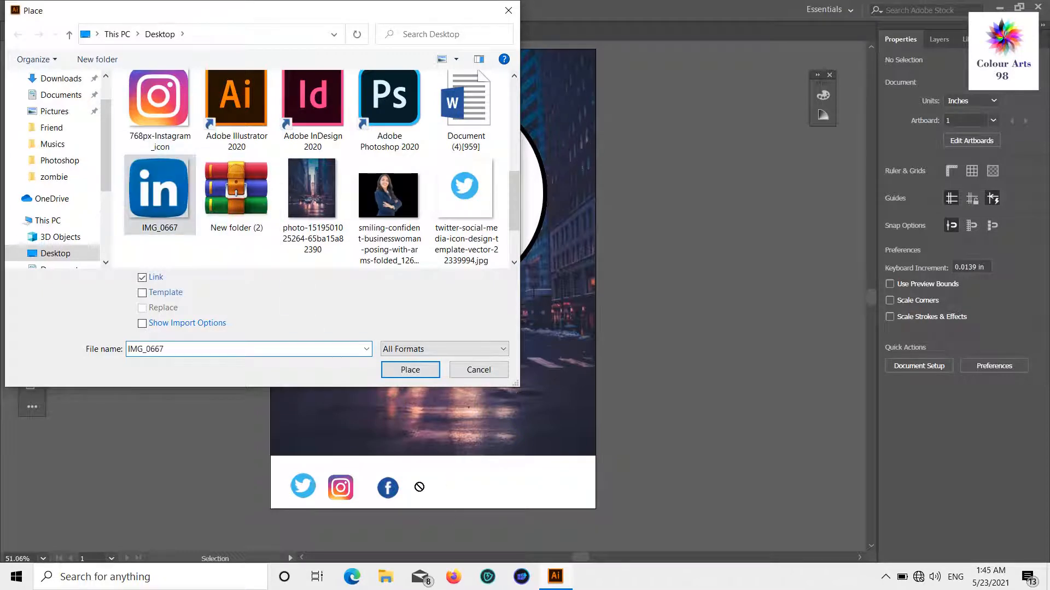
pyautogui.doubleClick(152, 195)
pyautogui.moveTo(411, 470); pyautogui.dragTo(442, 501)
pyautogui.click(597, 457)
pyautogui.scroll(2, 438, 529)
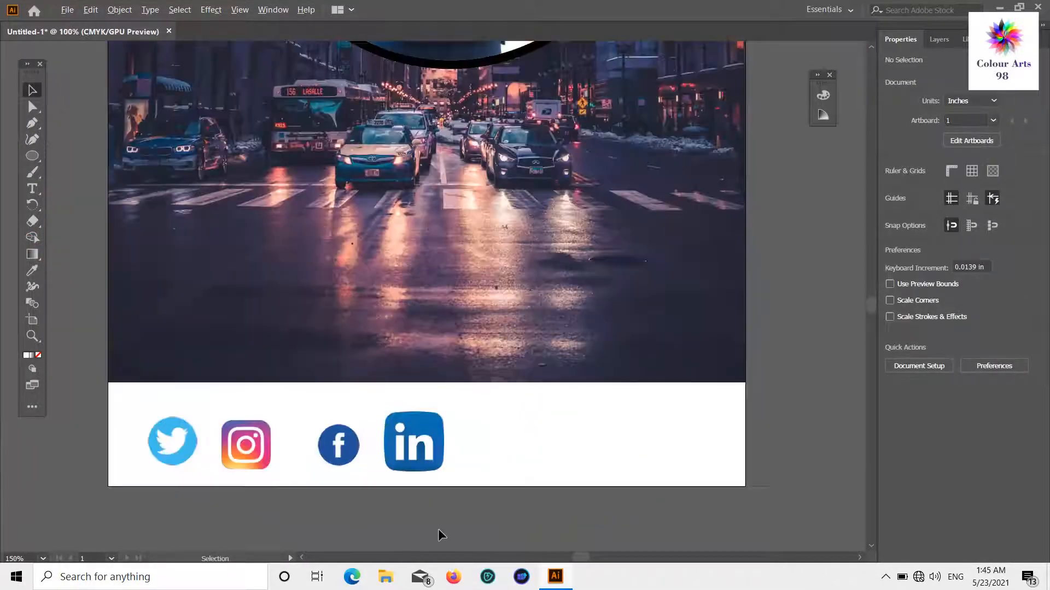
# - Move the Instagram, Facebook and LinkedIn icons closer together in an even row and shrink the LinkedIn icon to match the others
pyautogui.moveTo(256, 444); pyautogui.dragTo(251, 441)
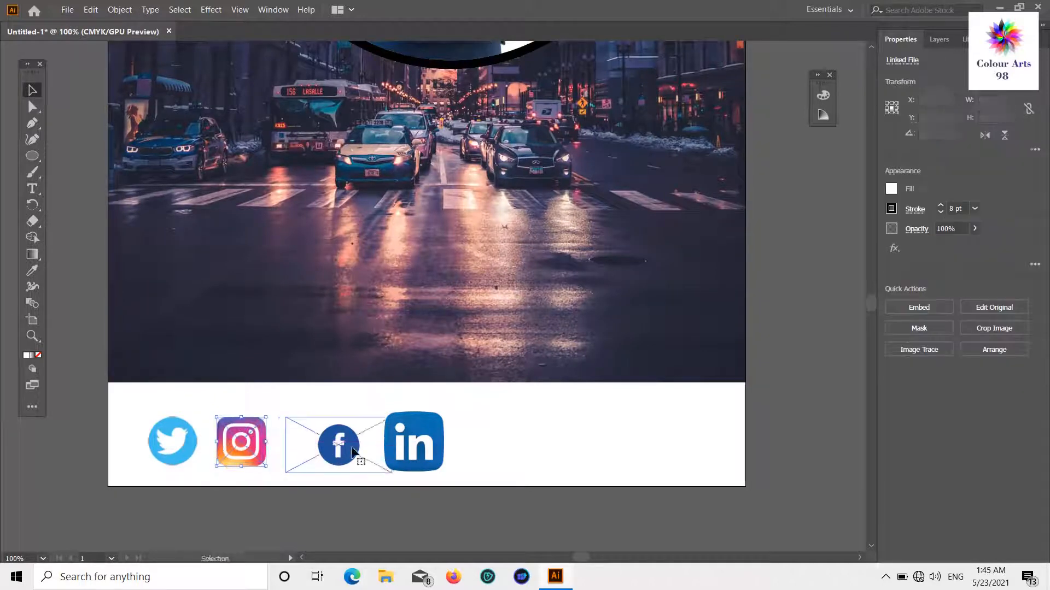
pyautogui.moveTo(349, 446); pyautogui.dragTo(303, 440)
pyautogui.moveTo(408, 448); pyautogui.dragTo(365, 436)
pyautogui.click(465, 491)
pyautogui.click(392, 463)
pyautogui.click(425, 513)
# - Place the Lion Sun logo image from the Desktop's coreldrow folder inside the portrait circle, to the right of the woman
pyautogui.scroll(3, 382, 465)
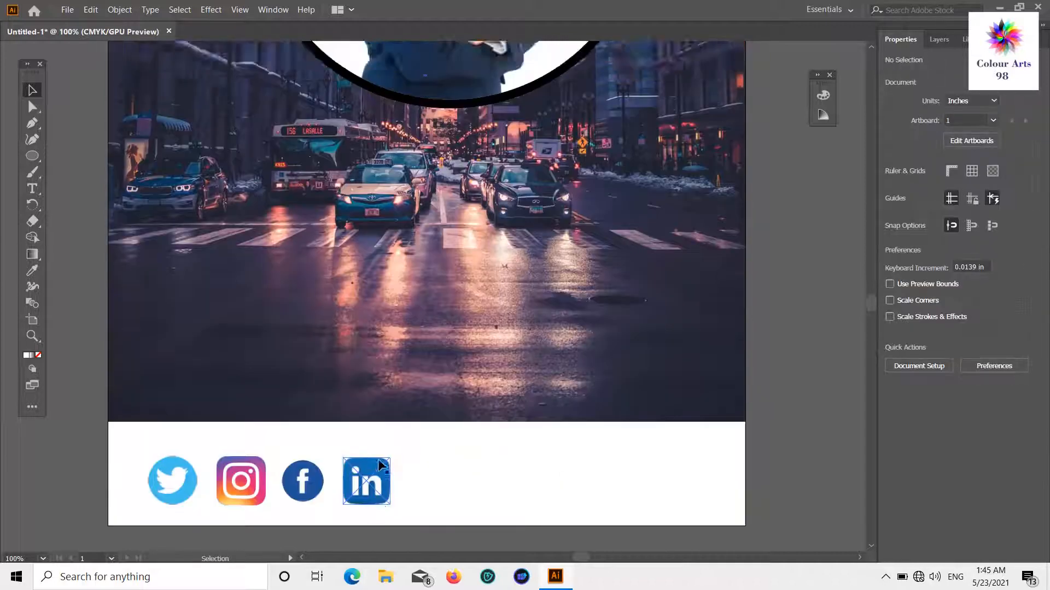
pyautogui.scroll(-4, 392, 438)
pyautogui.scroll(9, 386, 424)
pyautogui.hscroll(1, 386, 421)
pyautogui.scroll(-2, 386, 422)
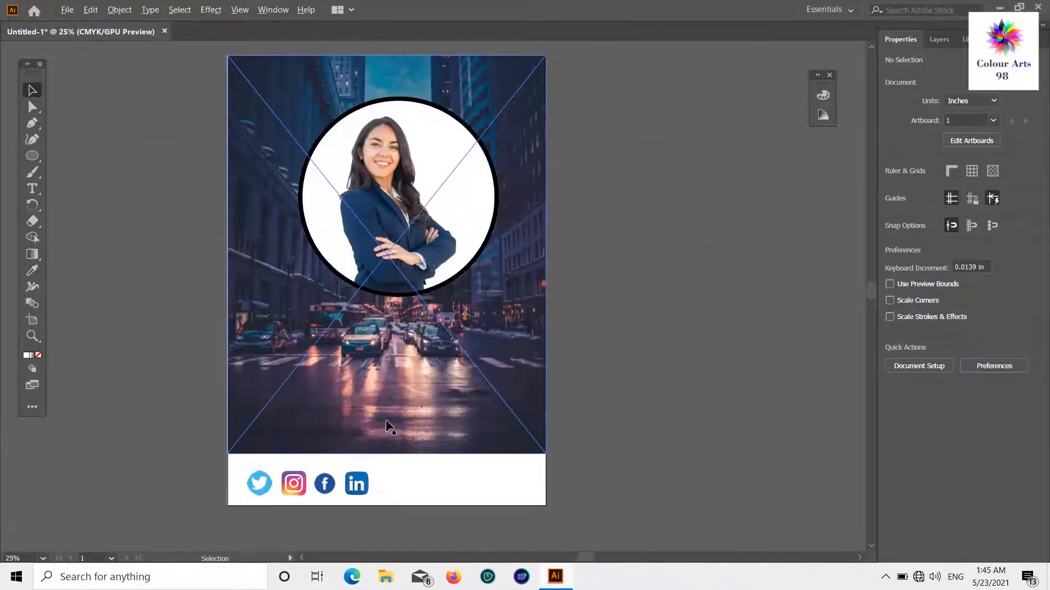
pyautogui.scroll(1, 386, 422)
pyautogui.click(104, 202)
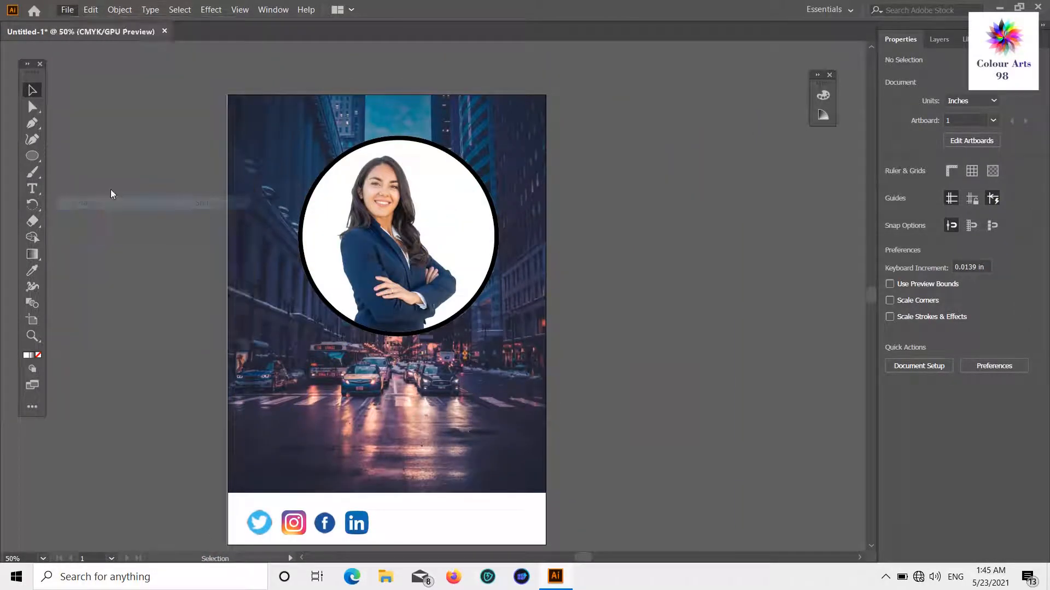
pyautogui.doubleClick(157, 109)
pyautogui.scroll(-2, 221, 135)
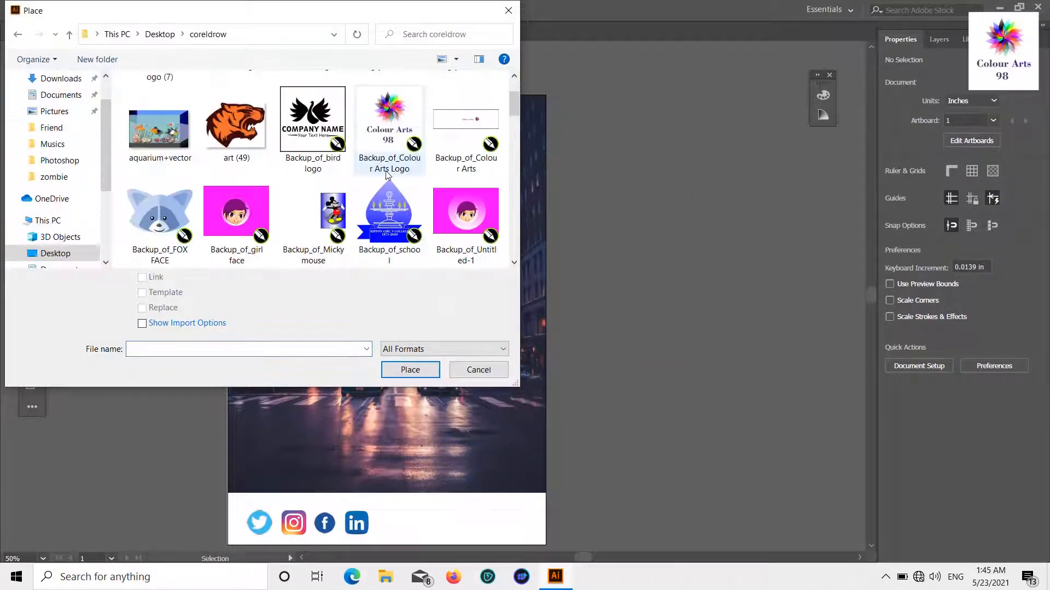
pyautogui.scroll(-3, 325, 189)
pyautogui.scroll(-5, 325, 190)
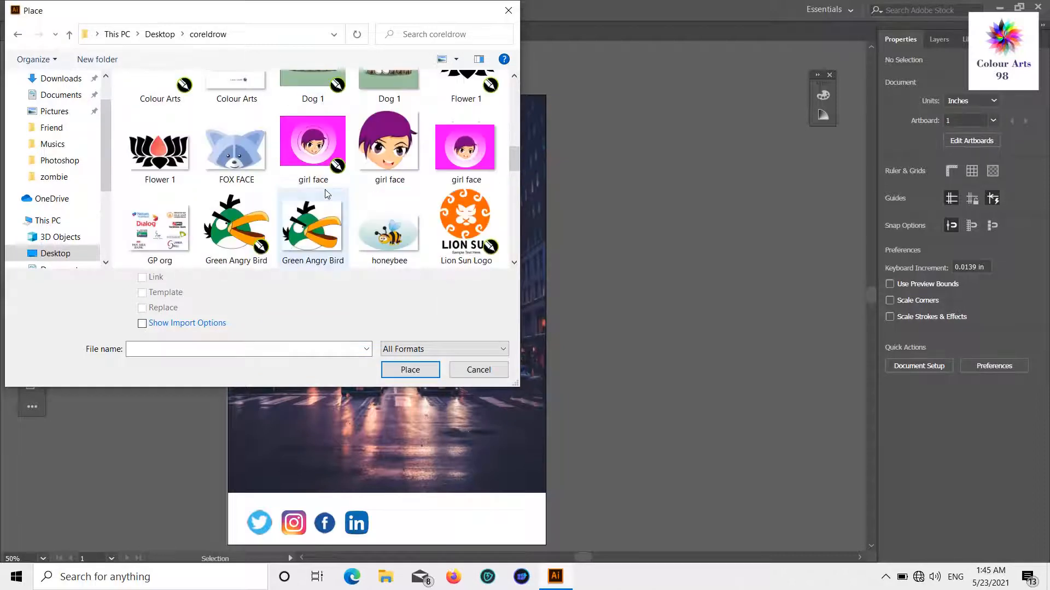
pyautogui.doubleClick(168, 220)
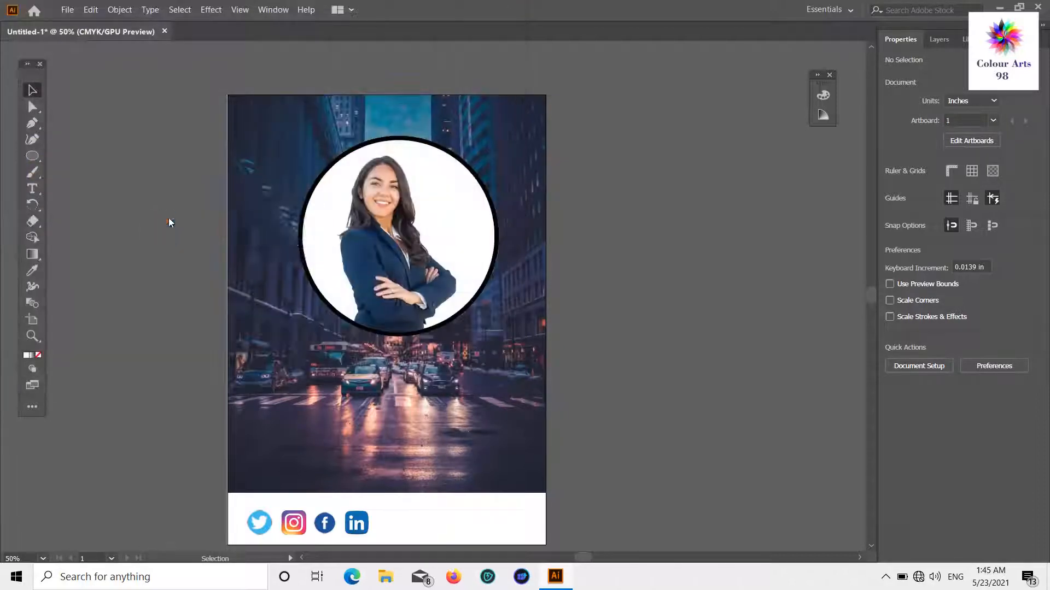
pyautogui.click(410, 166)
pyautogui.click(639, 208)
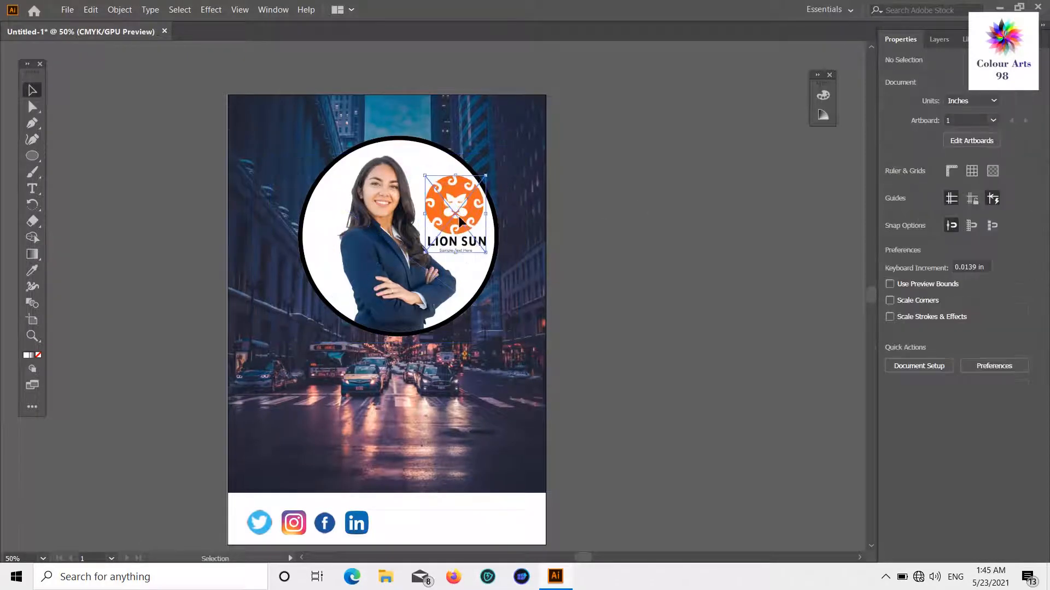
# - Shrink the Lion Sun logo to about 1.39 x 1.76 in beside the woman's head, within the circle
pyautogui.moveTo(458, 215)
pyautogui.mouseDown()
pyautogui.moveTo(481, 183)
pyautogui.moveTo(451, 207)
pyautogui.moveTo(451, 198)
pyautogui.mouseUp()
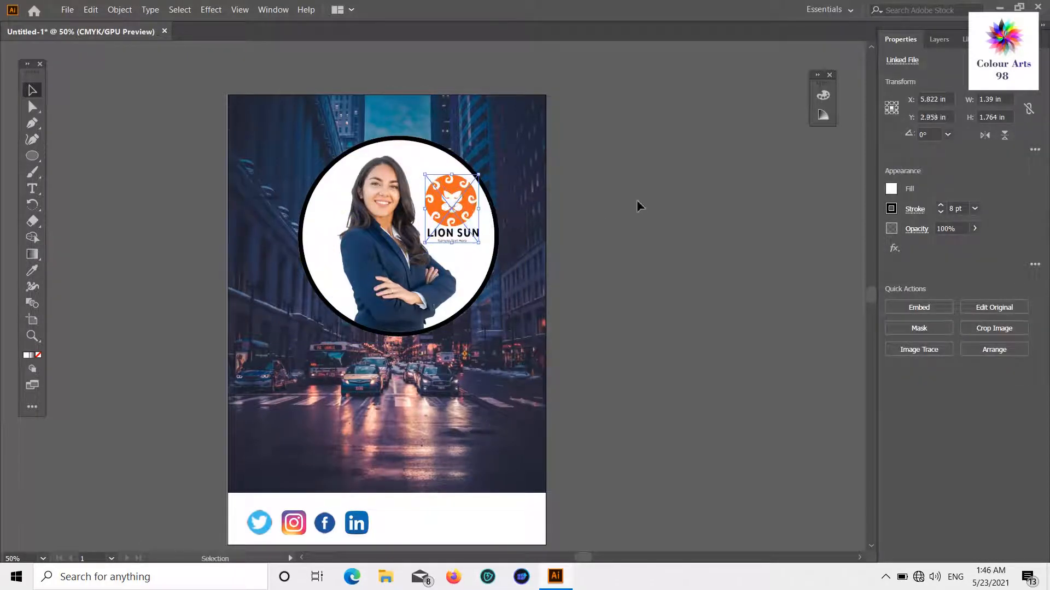
pyautogui.click(637, 199)
pyautogui.hotkey('ctrl', 'z')
pyautogui.click(631, 208)
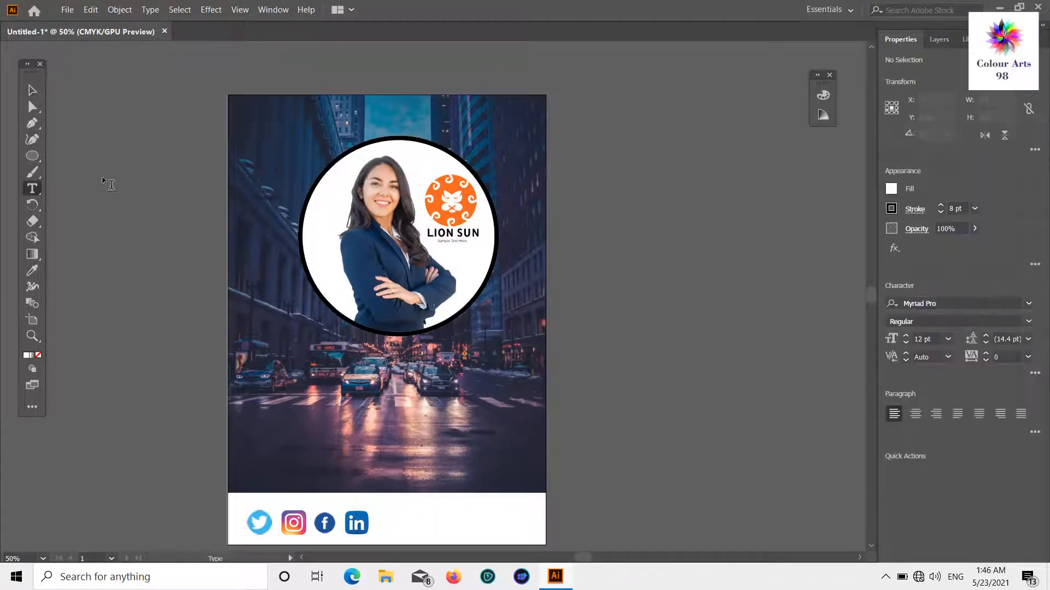
# - Add the heading "FLYER DESIGN" at 72 pt beside the artboard and fill it white
pyautogui.click(571, 173)
pyautogui.click(947, 339)
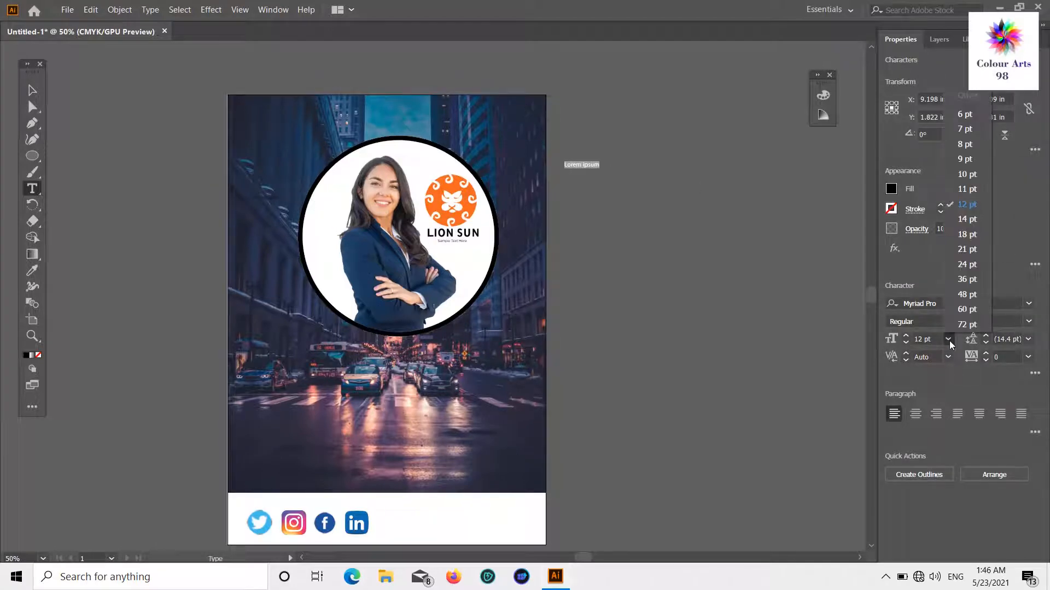
pyautogui.click(957, 325)
pyautogui.press('BackSpace')
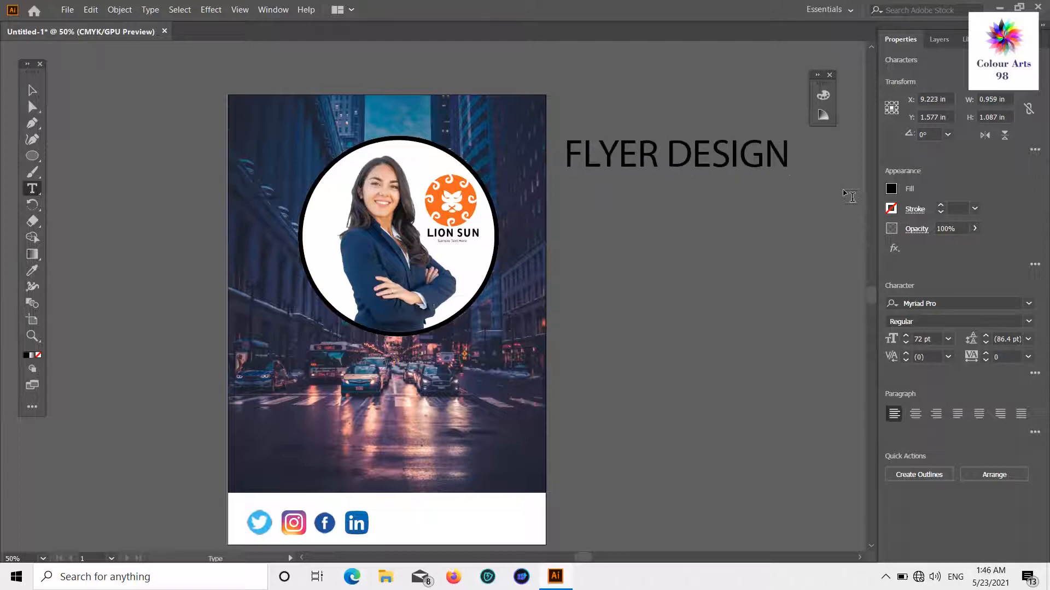
pyautogui.click(31, 89)
pyautogui.click(891, 189)
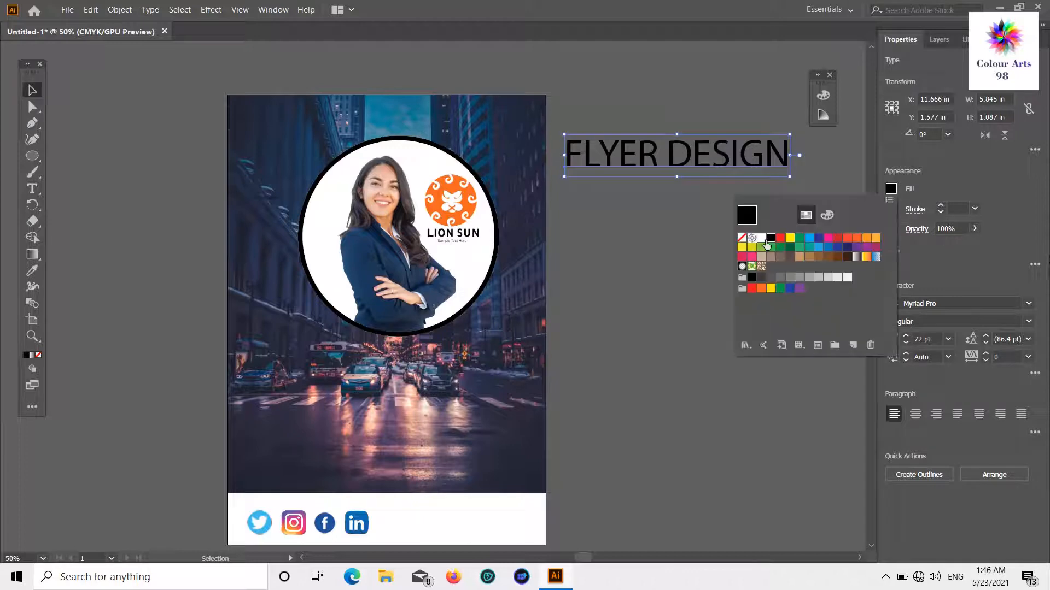
pyautogui.click(763, 239)
# - Set the heading's font to Segoe Marker and move it onto the flyer above the portrait circle
pyautogui.click(1028, 304)
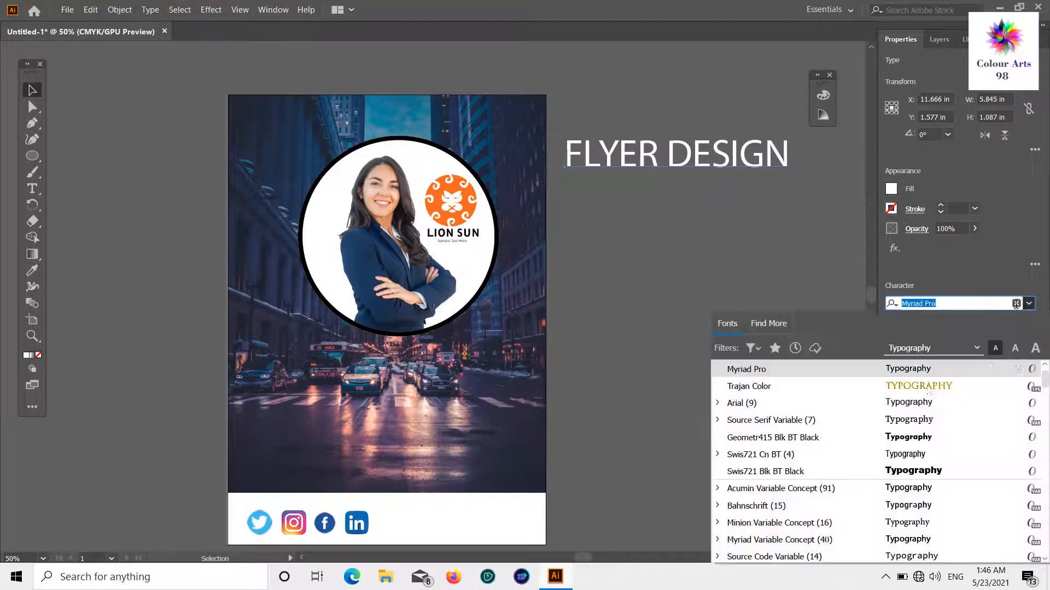
pyautogui.click(931, 386)
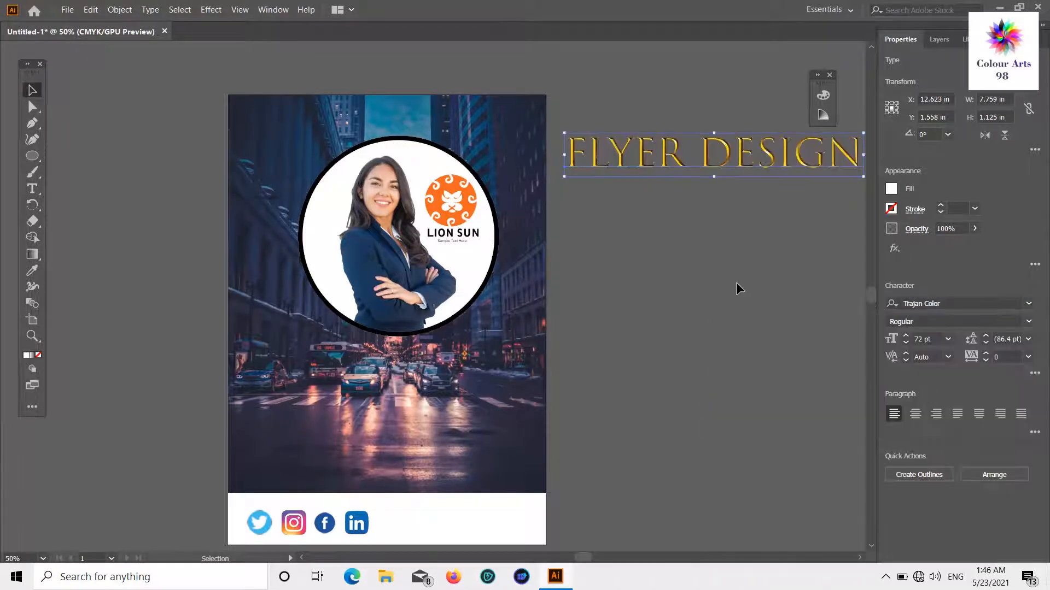
pyautogui.click(1028, 304)
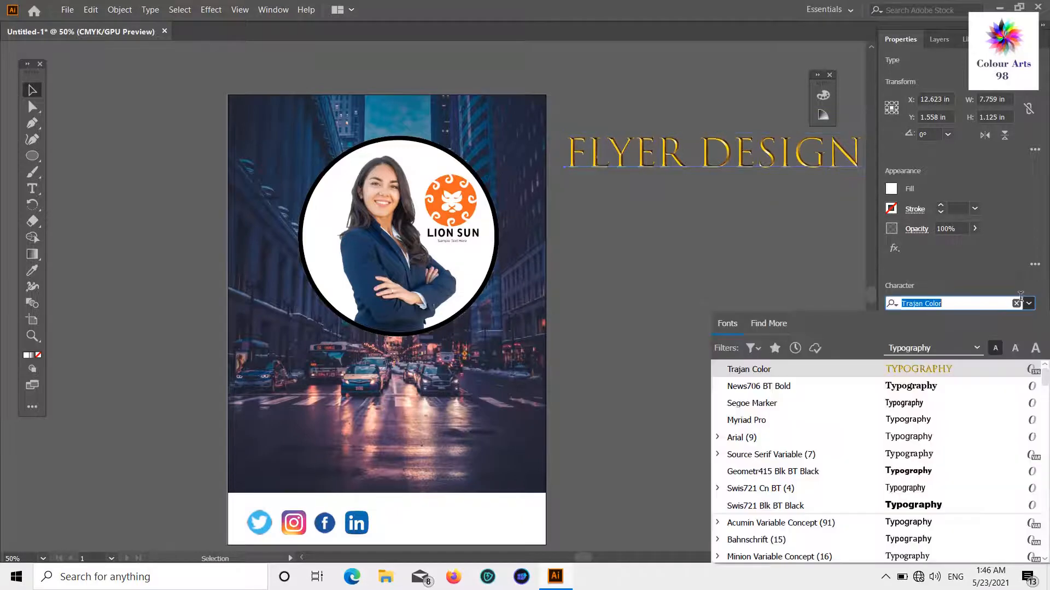
pyautogui.click(924, 403)
pyautogui.moveTo(690, 145)
pyautogui.mouseDown()
pyautogui.moveTo(408, 113)
pyautogui.moveTo(425, 110)
pyautogui.mouseUp()
pyautogui.click(716, 166)
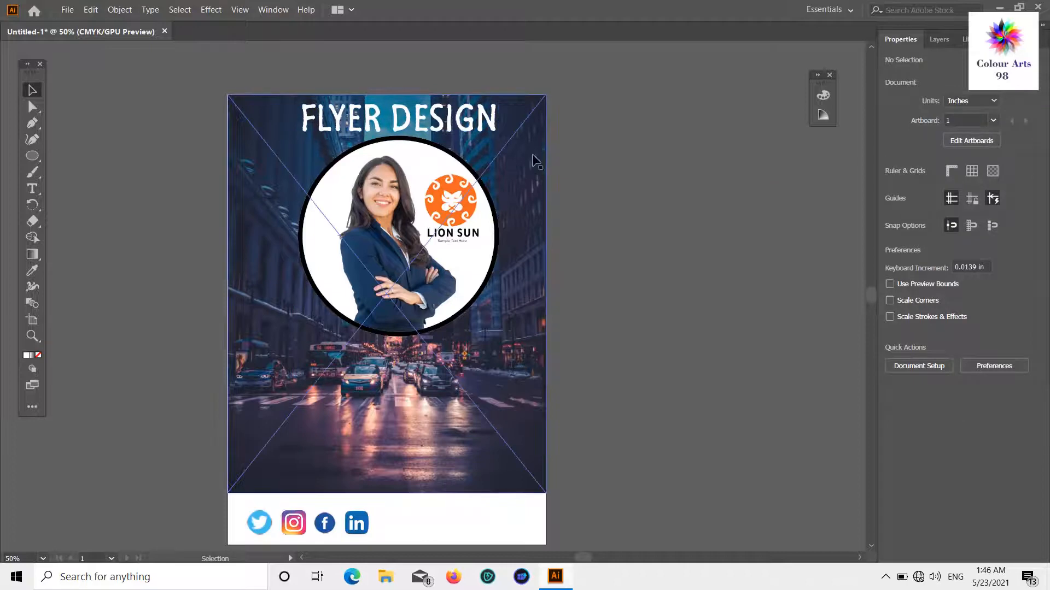
# - Select the portrait circle, the woman's photo and the logo together, then shrink and lower them to leave room below the heading
pyautogui.scroll(-1, 534, 160)
pyautogui.click(324, 225)
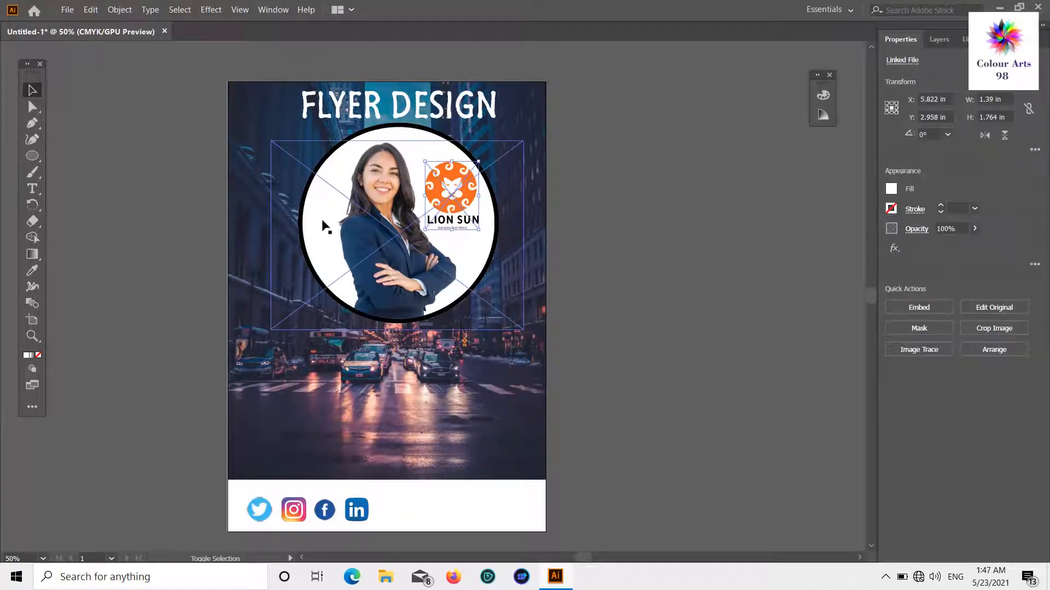
pyautogui.keyDown('shift'); pyautogui.click(325, 225); pyautogui.keyUp('shift')
pyautogui.moveTo(381, 221); pyautogui.dragTo(382, 233)
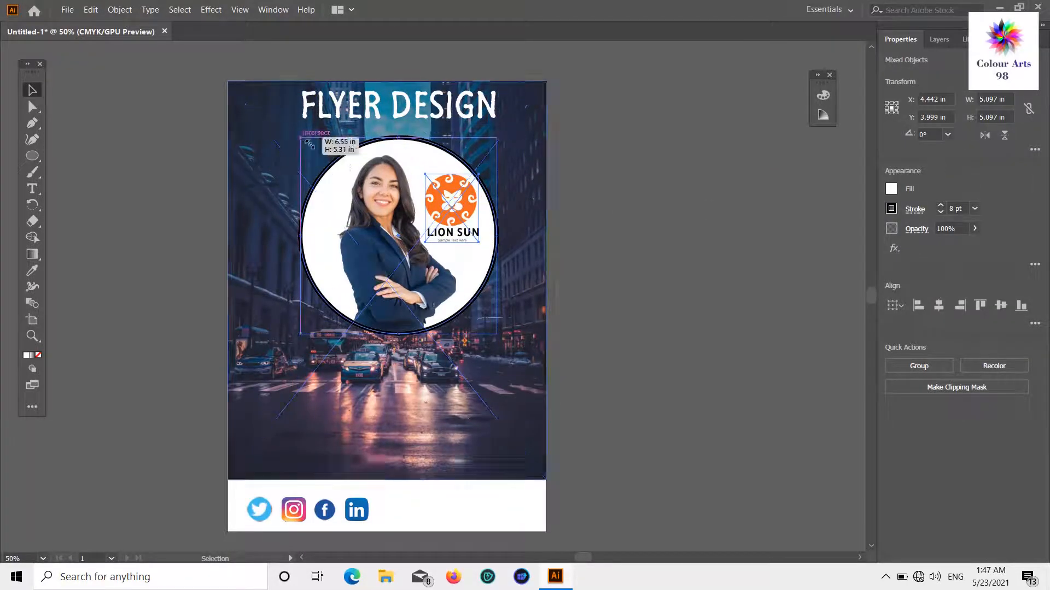
pyautogui.moveTo(309, 144); pyautogui.dragTo(329, 160)
pyautogui.moveTo(383, 220)
pyautogui.mouseDown()
pyautogui.moveTo(346, 198)
pyautogui.moveTo(367, 214)
pyautogui.mouseUp()
pyautogui.click(742, 241)
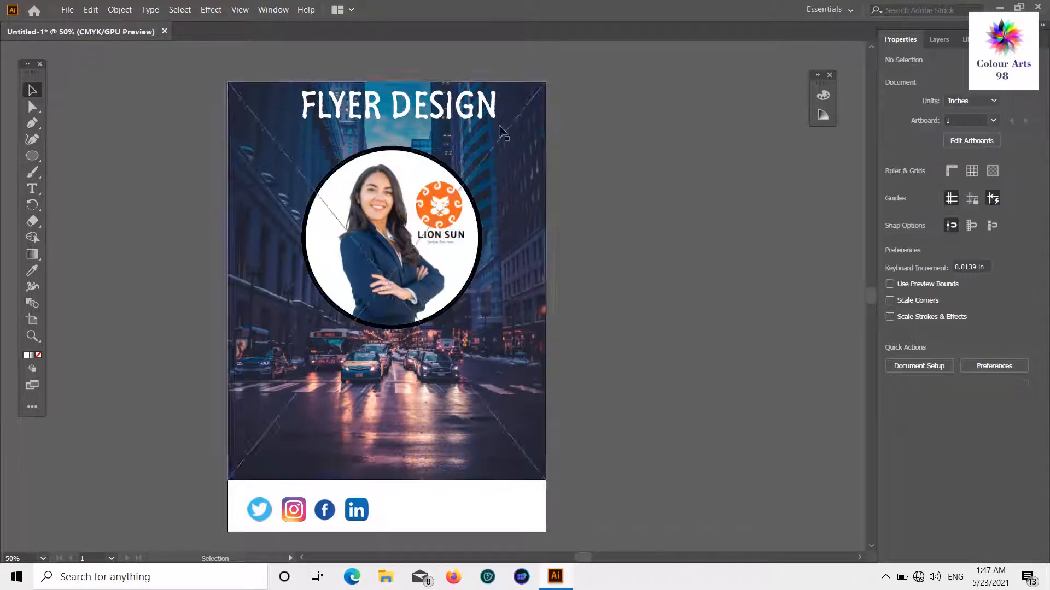
# - Enlarge the "FLYER DESIGN" heading in width and height to fill the space above the portrait circle
pyautogui.click(397, 120)
pyautogui.moveTo(301, 127); pyautogui.dragTo(262, 159)
pyautogui.moveTo(493, 135); pyautogui.dragTo(511, 131)
pyautogui.click(753, 146)
# - Draw a placeholder text area about 7.5 x 1.7 in, in Arial 10 pt, across the road in the lower part of the photo
pyautogui.scroll(-2, 724, 162)
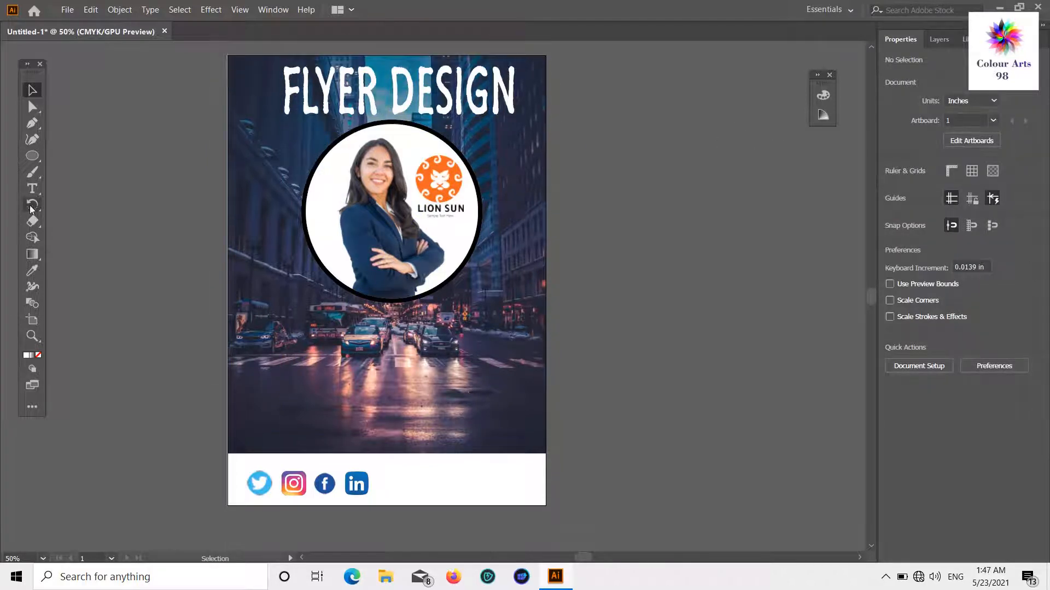
pyautogui.click(32, 188)
pyautogui.scroll(-3, 632, 314)
pyautogui.scroll(1, 633, 314)
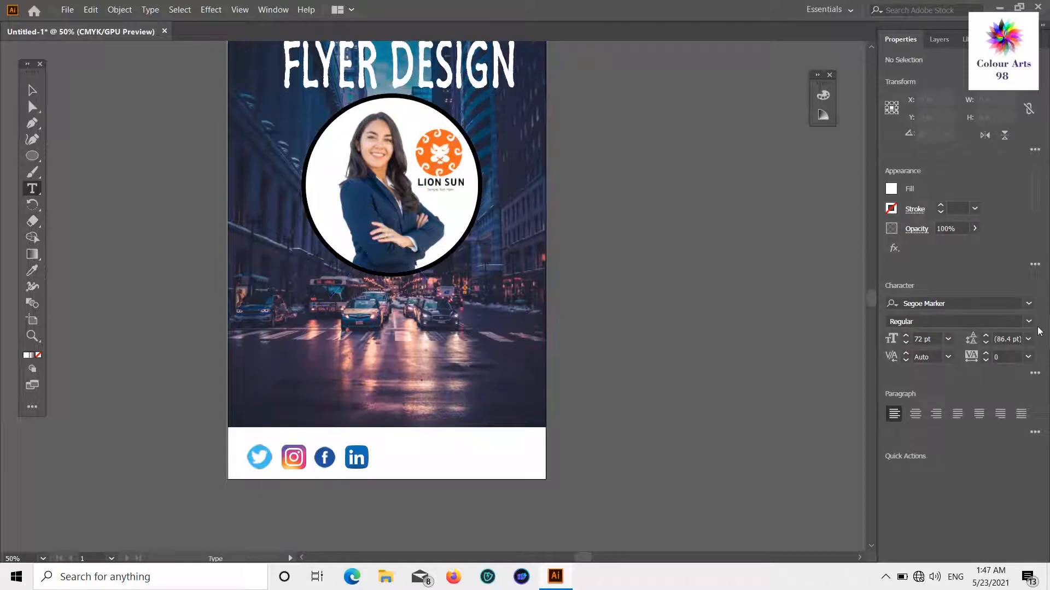
pyautogui.click(947, 339)
pyautogui.click(954, 164)
pyautogui.scroll(3, 796, 305)
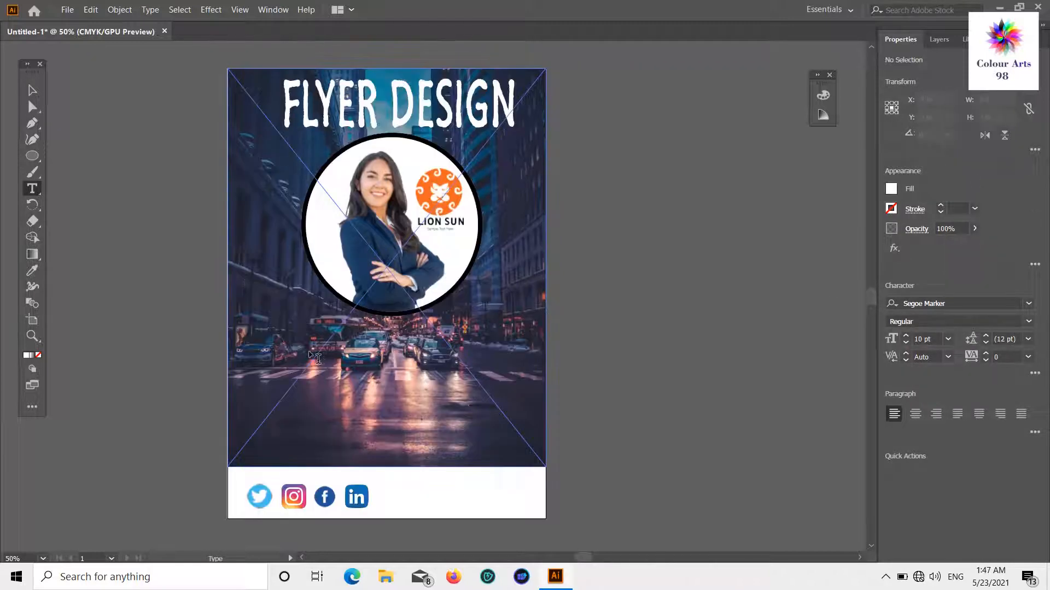
pyautogui.scroll(-1, 316, 359)
pyautogui.click(1028, 303)
pyautogui.click(853, 436)
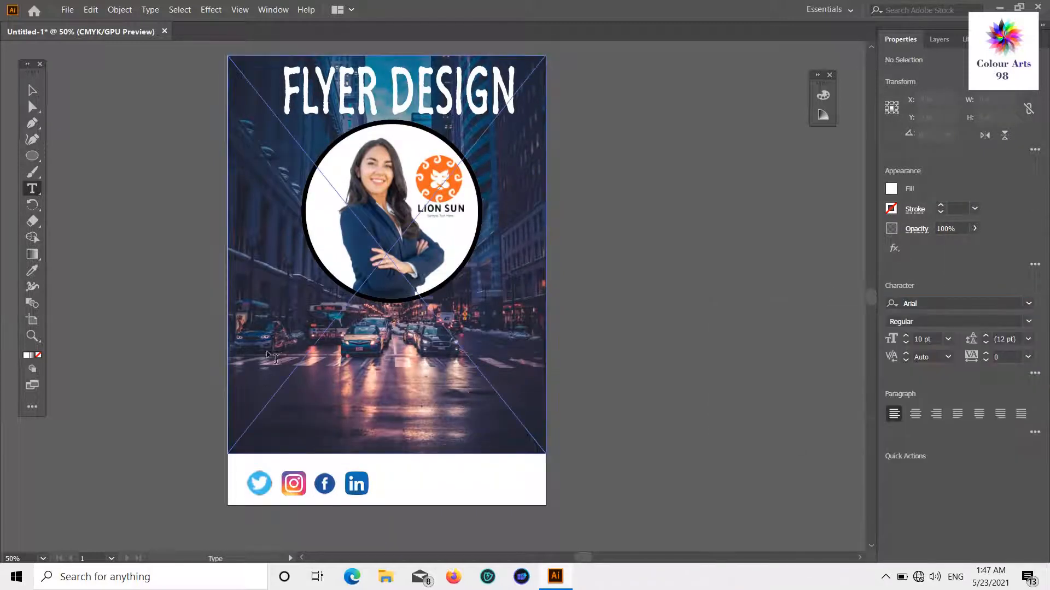
pyautogui.moveTo(242, 372); pyautogui.dragTo(532, 437)
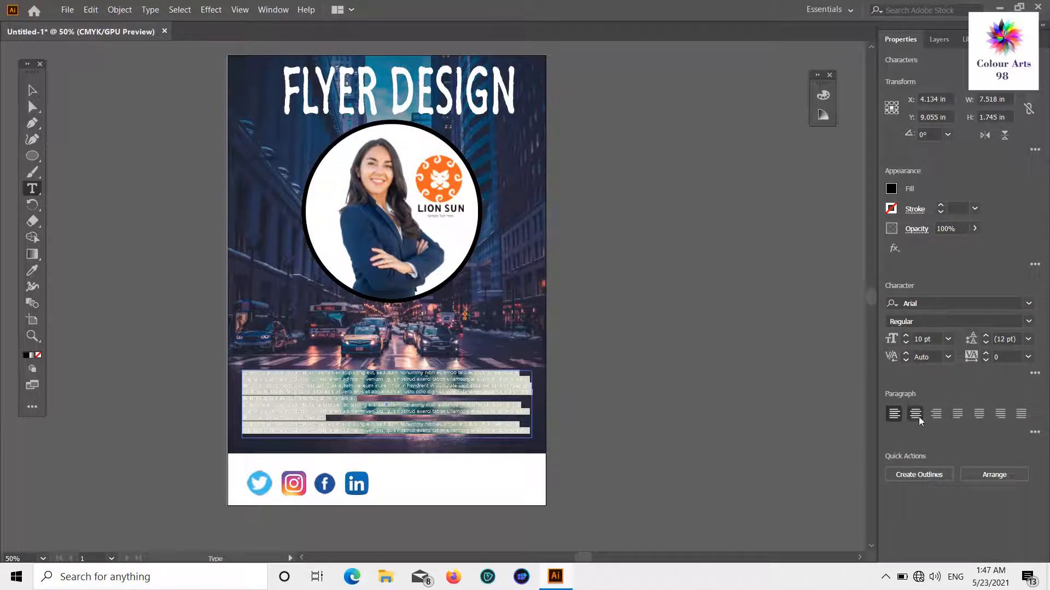
# - Center-align the placeholder paragraph and fill its text white
pyautogui.click(918, 417)
pyautogui.click(33, 94)
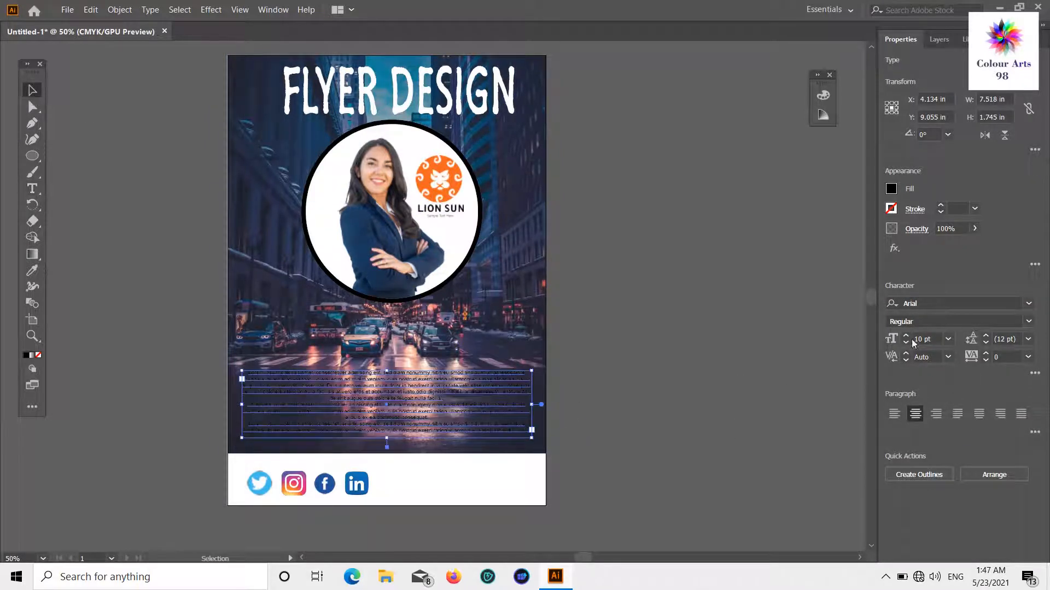
pyautogui.click(890, 190)
pyautogui.click(761, 239)
pyautogui.click(688, 383)
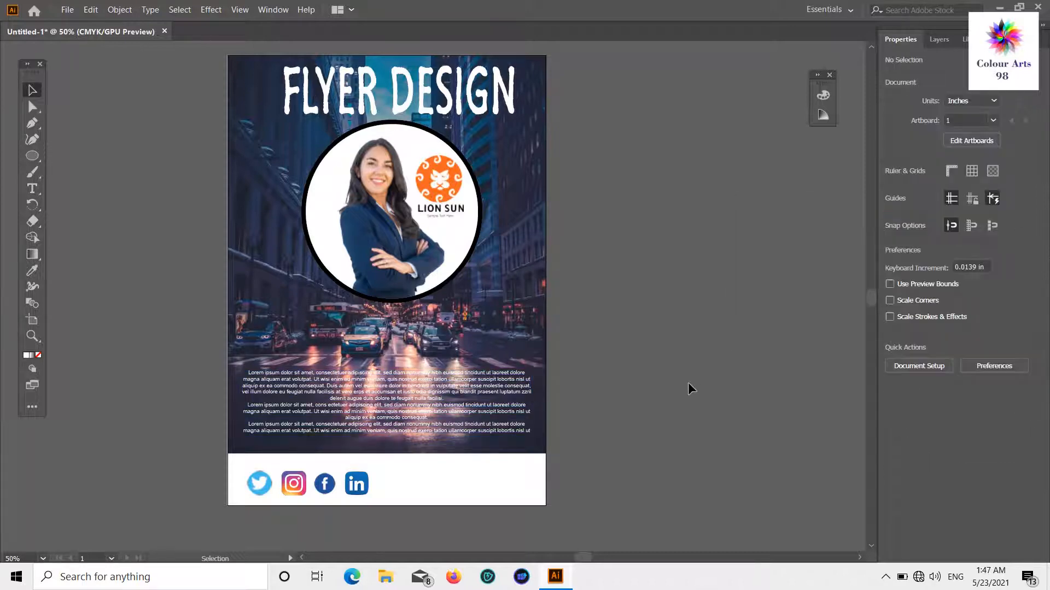
# - Add the text "Contact Us :-" followed by two phone numbers on separate lines near the LinkedIn icon in the white strip
pyautogui.scroll(-1, 687, 382)
pyautogui.scroll(2, 687, 382)
pyautogui.scroll(-1, 678, 389)
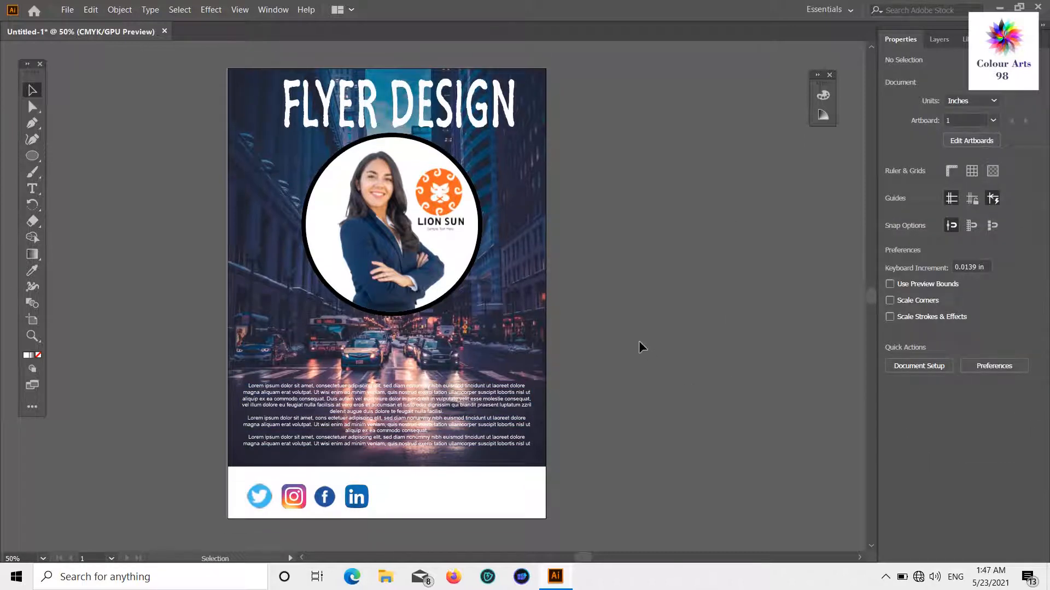
pyautogui.scroll(-4, 547, 377)
pyautogui.scroll(2, 438, 421)
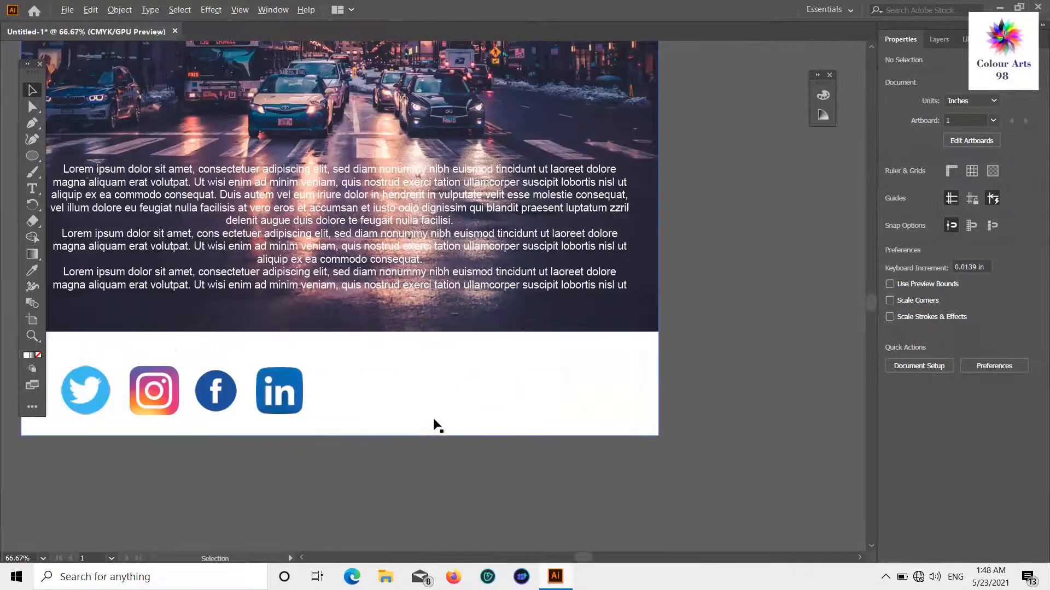
pyautogui.press('t')
pyautogui.click(328, 363)
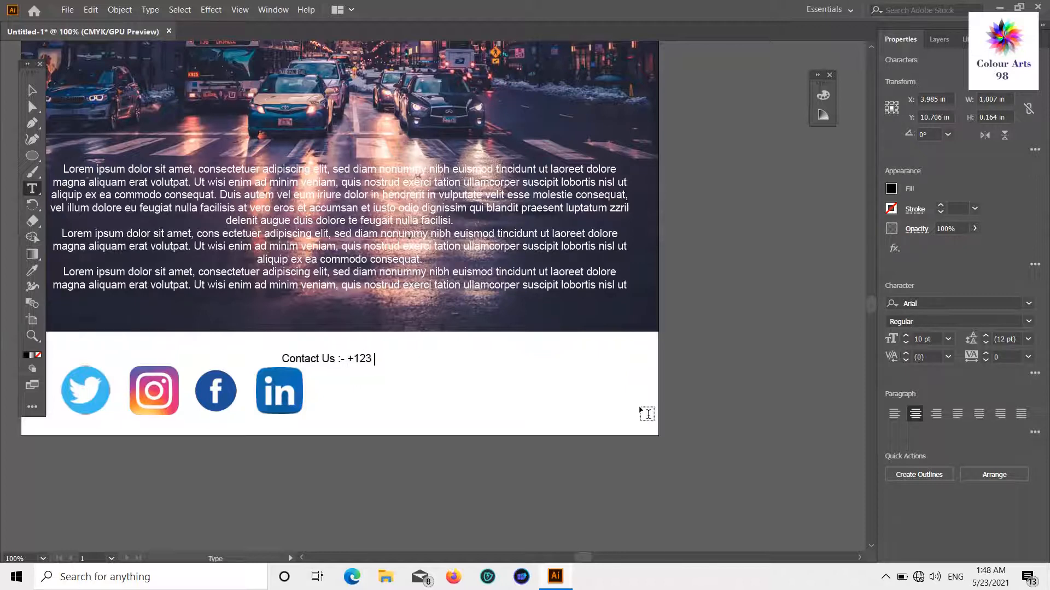
pyautogui.write('435 234')
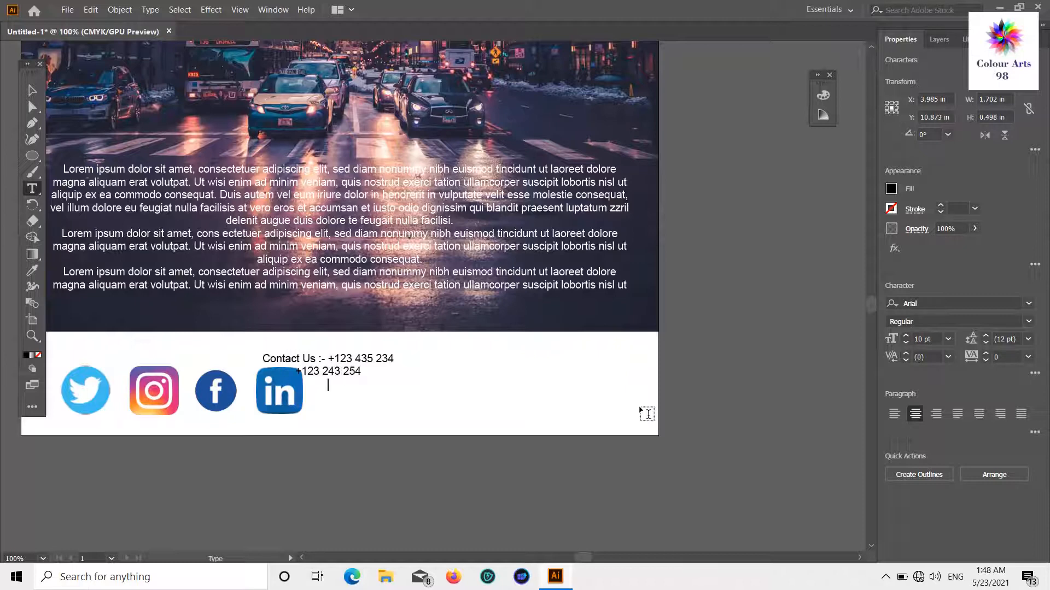
# - Left-align the contact text and space out both phone numbers so they line up one above the other
pyautogui.moveTo(358, 370); pyautogui.dragTo(277, 352)
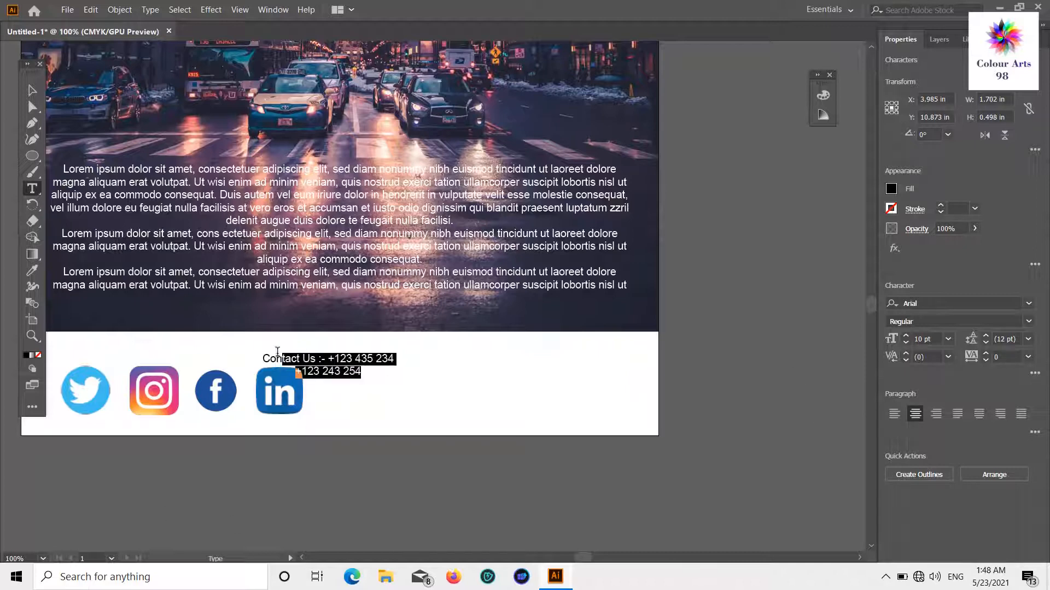
pyautogui.click(893, 417)
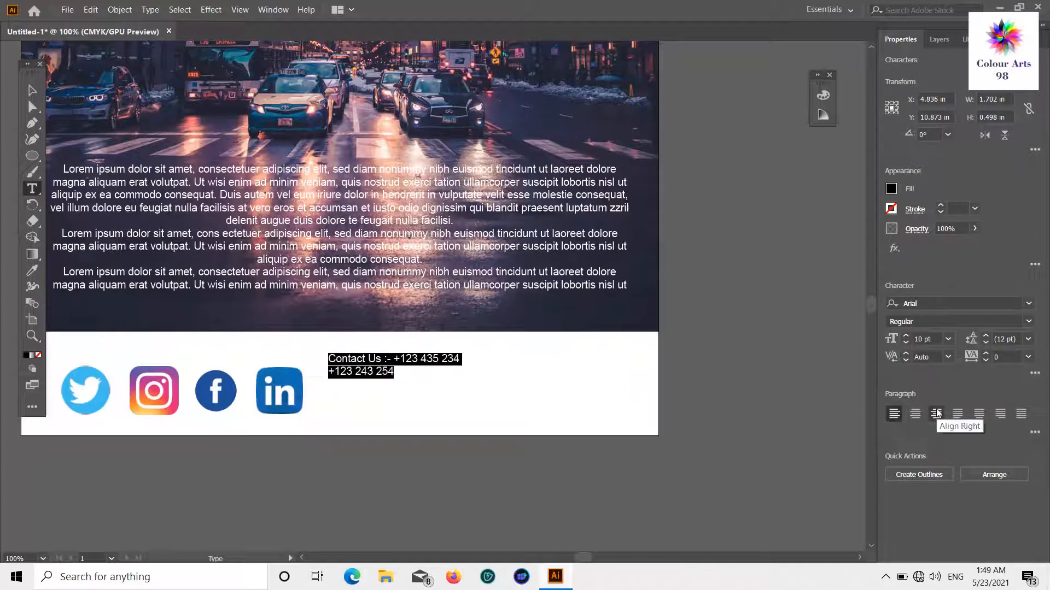
pyautogui.click(329, 370)
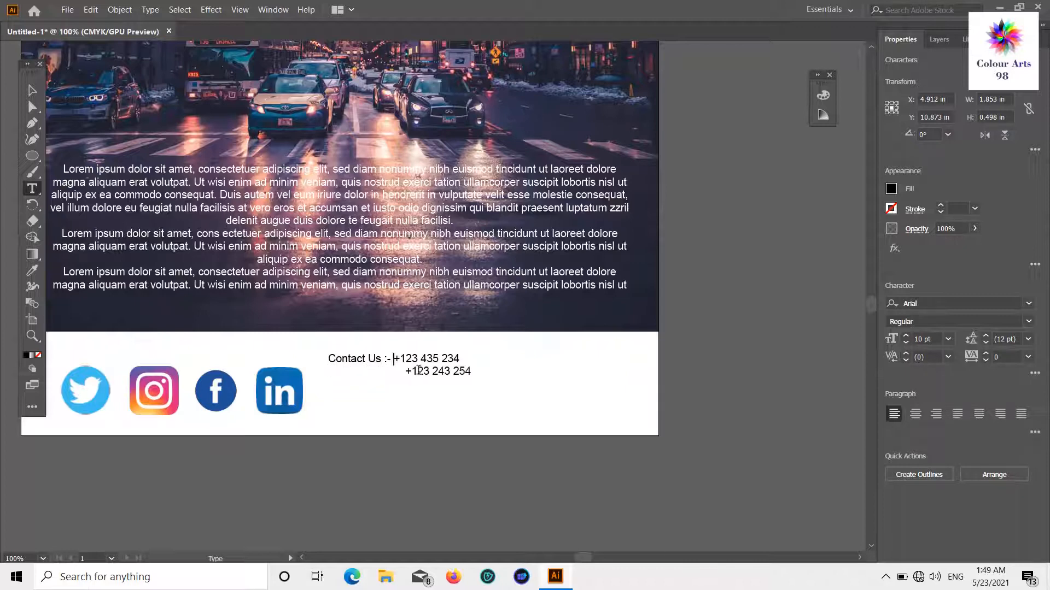
pyautogui.click(32, 90)
pyautogui.click(351, 360)
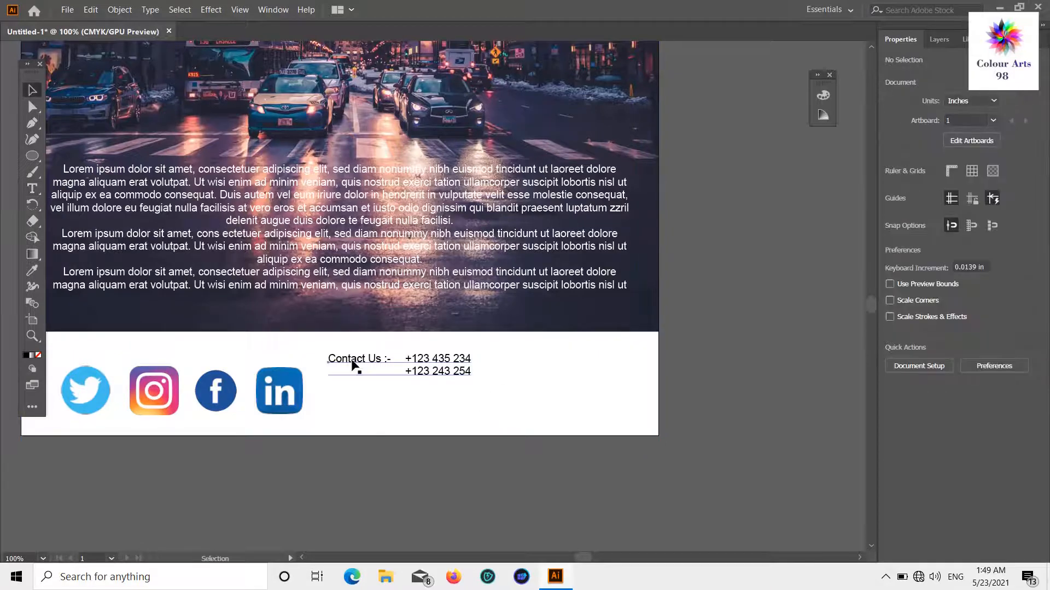
# - Enlarge the contact text to about 12.28 pt and move it to the right end of the white strip
pyautogui.moveTo(470, 391); pyautogui.dragTo(504, 400)
pyautogui.moveTo(479, 362); pyautogui.dragTo(613, 354)
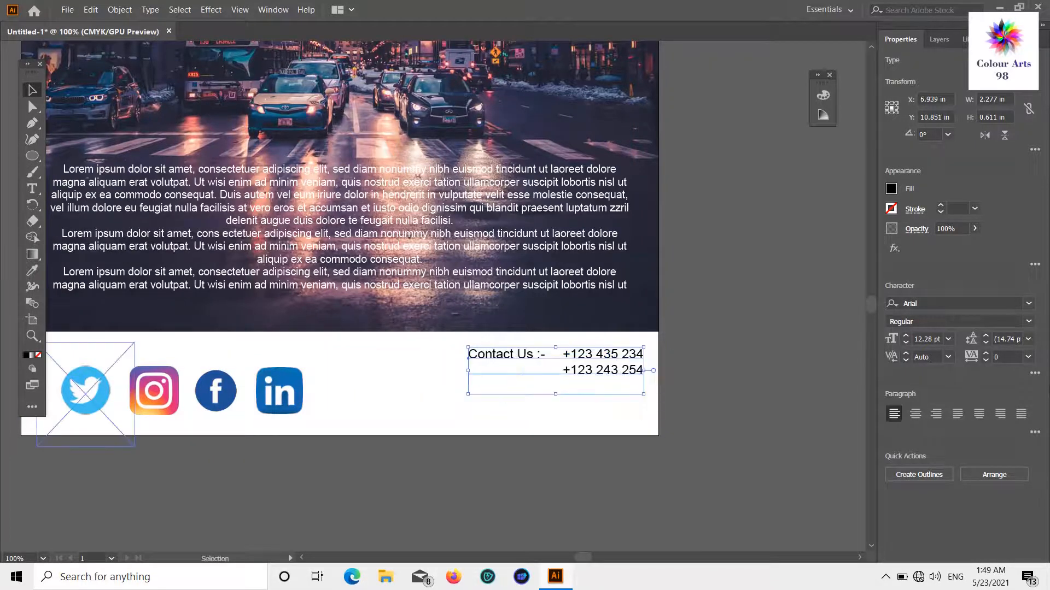
# - Preview alternative fonts on the contact text
pyautogui.click(1028, 303)
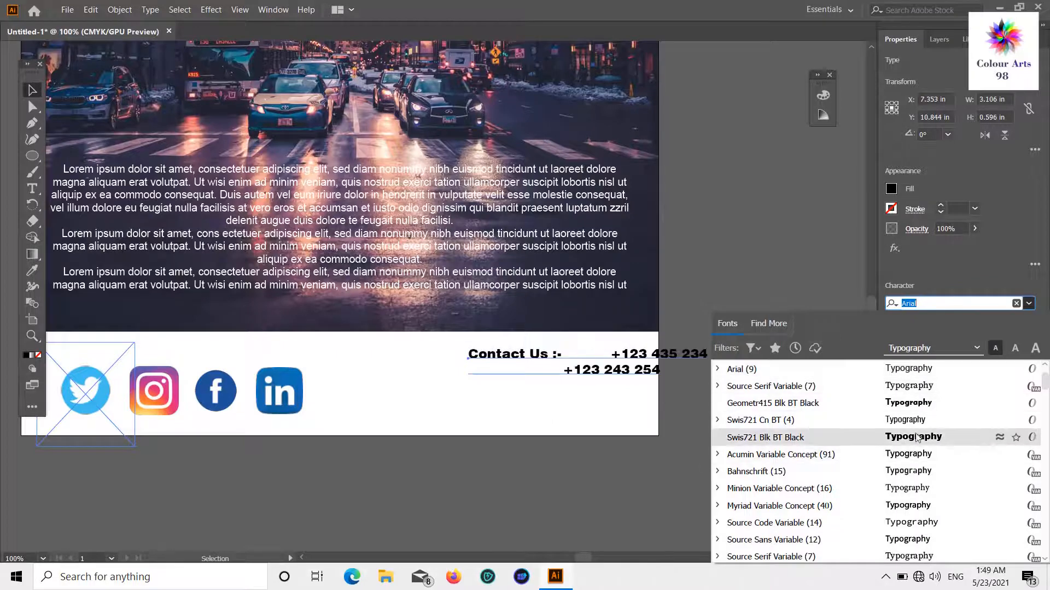
pyautogui.scroll(-2, 907, 515)
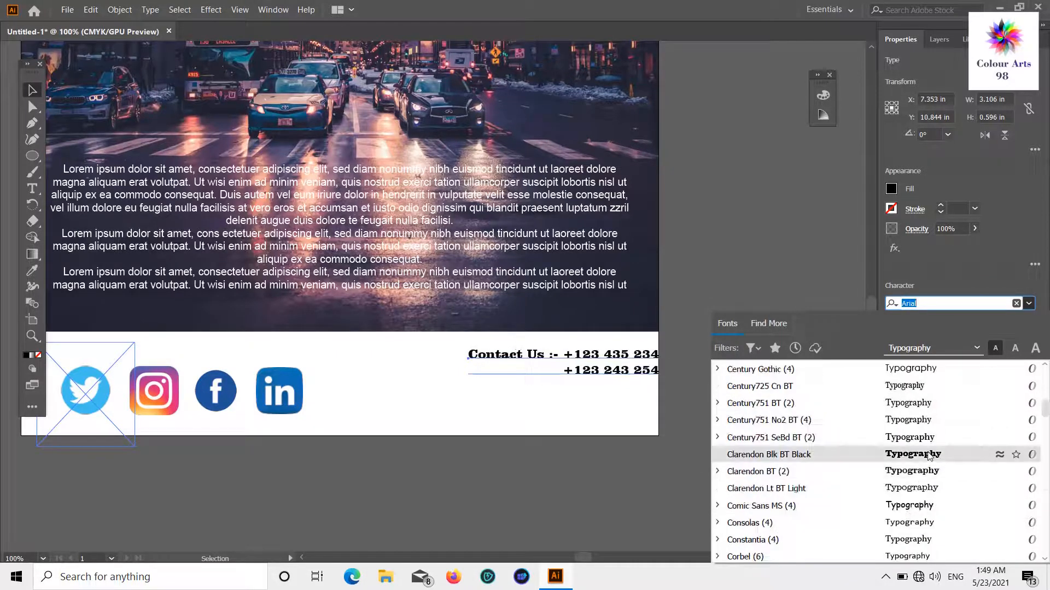
pyautogui.scroll(-9, 927, 456)
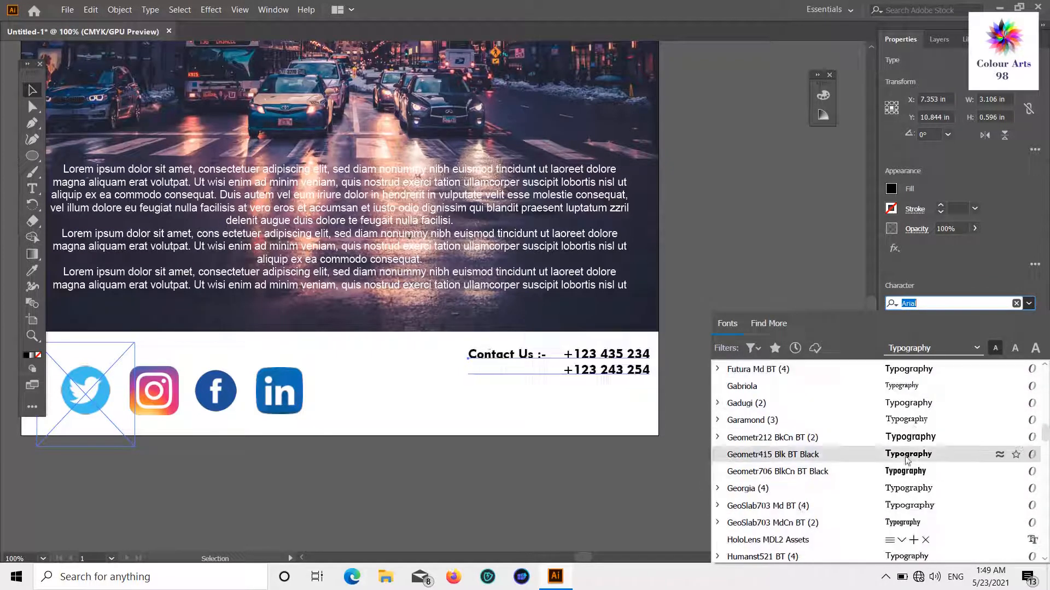
pyautogui.scroll(15, 830, 495)
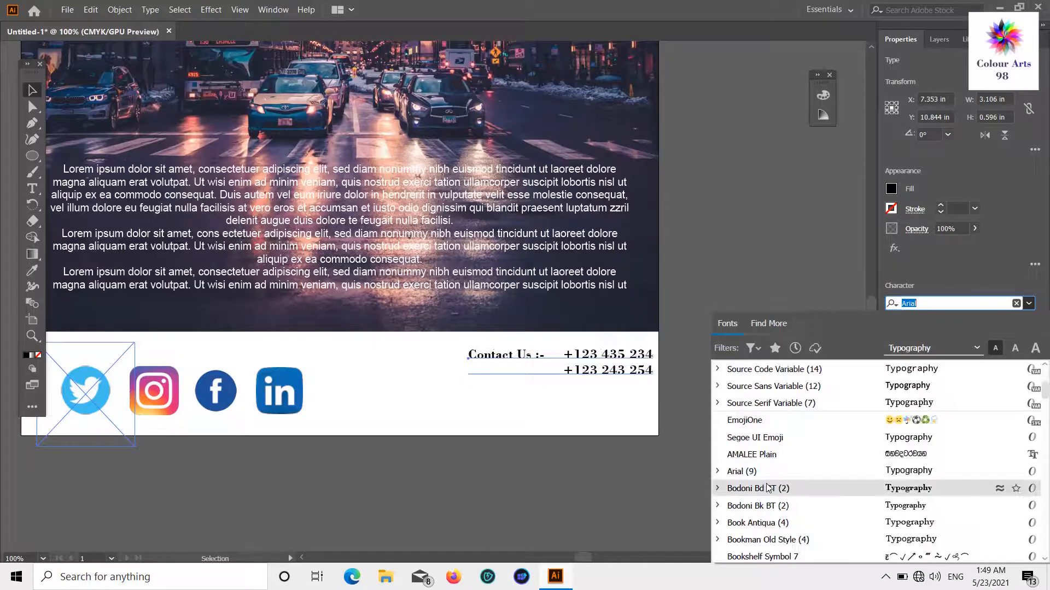
pyautogui.scroll(-3, 765, 469)
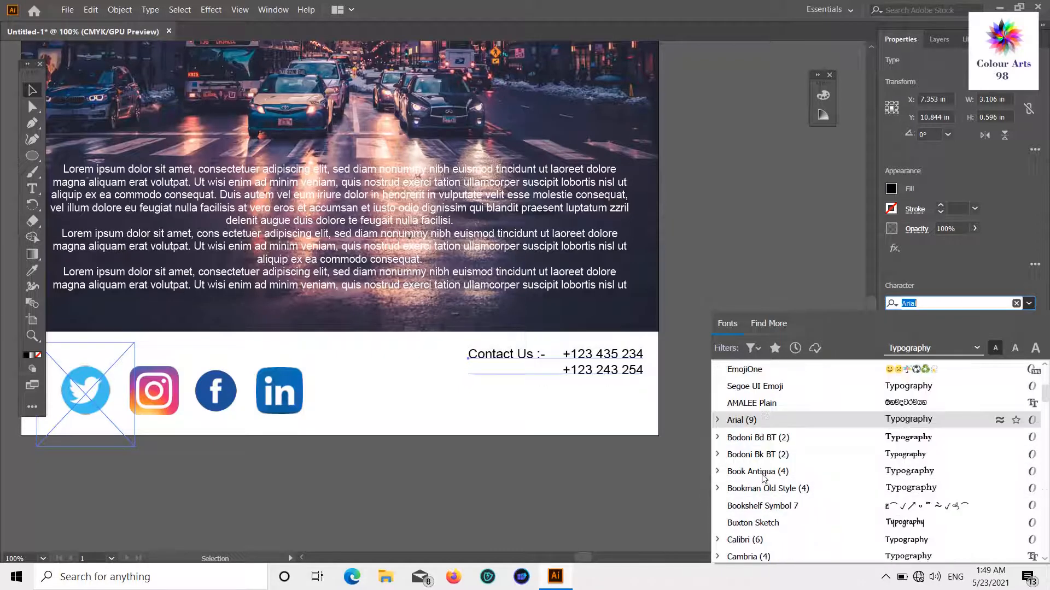
pyautogui.scroll(3, 752, 440)
pyautogui.scroll(1, 752, 441)
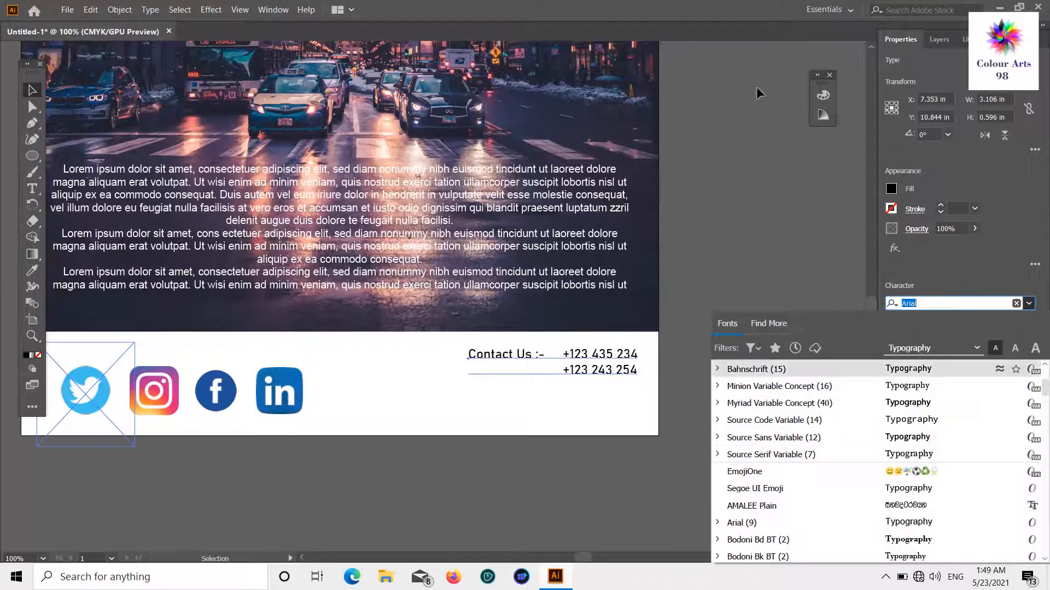
pyautogui.scroll(3, 768, 432)
pyautogui.click(771, 433)
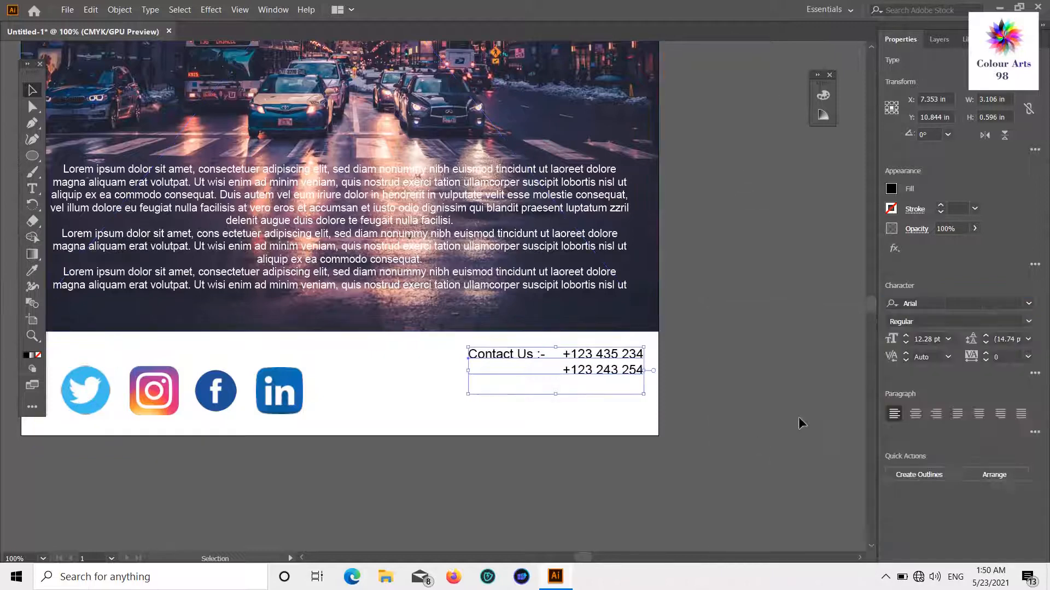
# - Set the contact text to Arial Bold
pyautogui.click(982, 322)
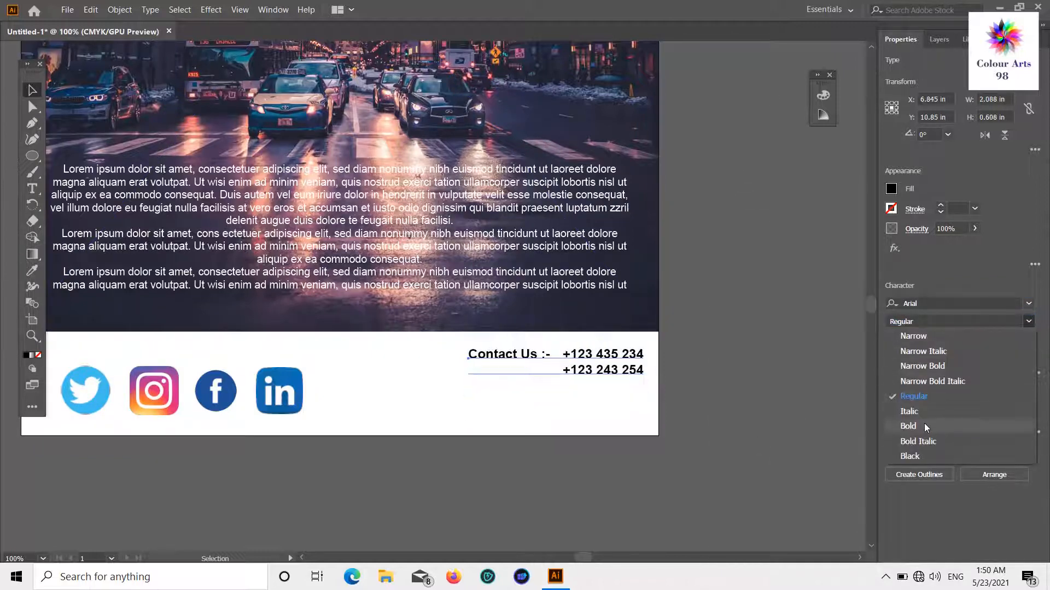
pyautogui.click(924, 426)
pyautogui.click(574, 378)
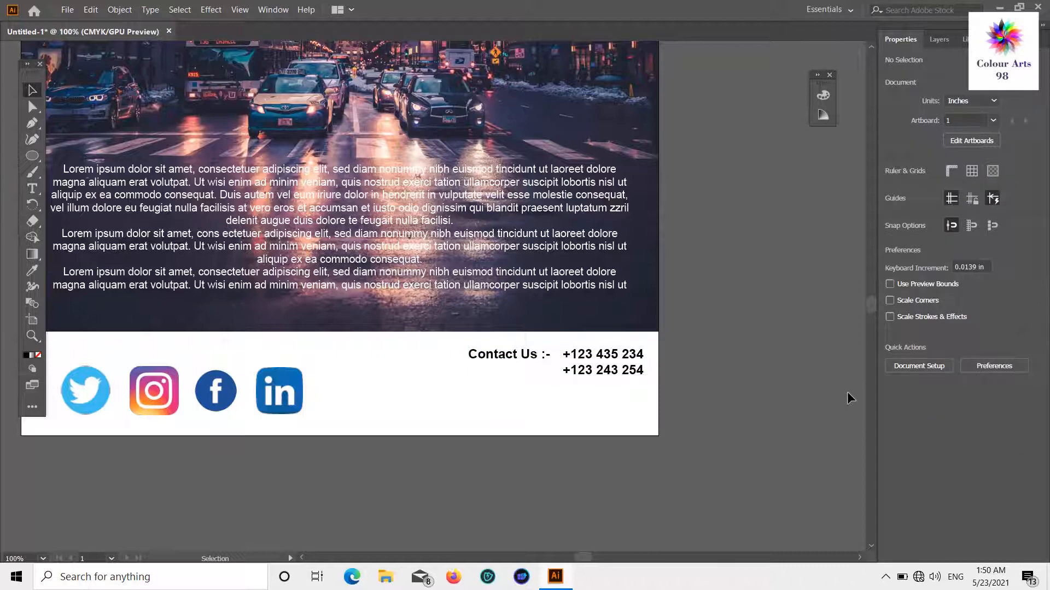
# - Try placing the white mail icon just outside the flyer, beside the contact text
pyautogui.click(68, 9)
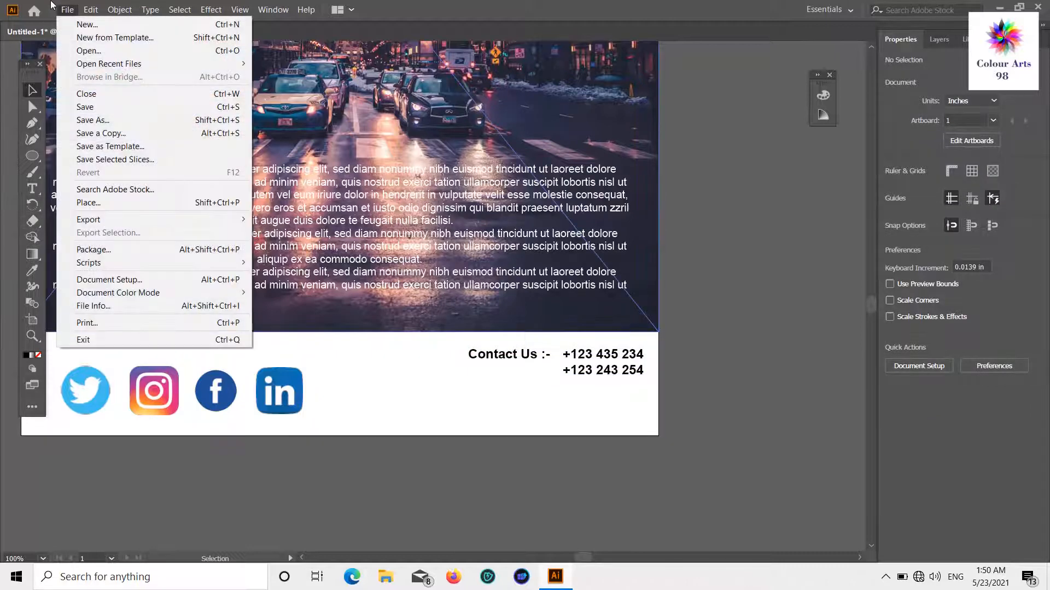
pyautogui.click(82, 200)
pyautogui.scroll(-2, 257, 240)
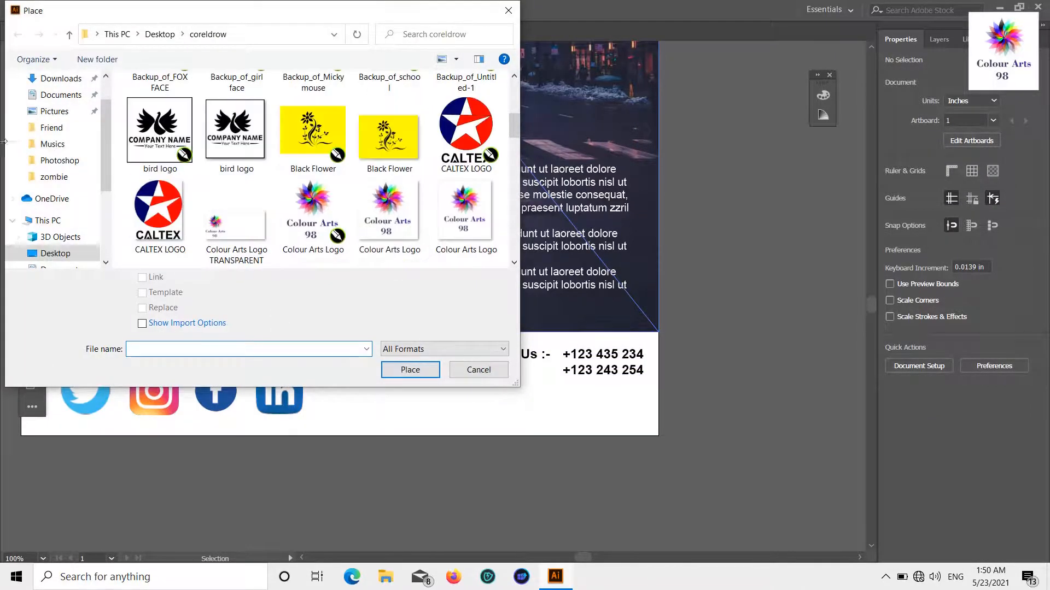
pyautogui.scroll(-8, 259, 162)
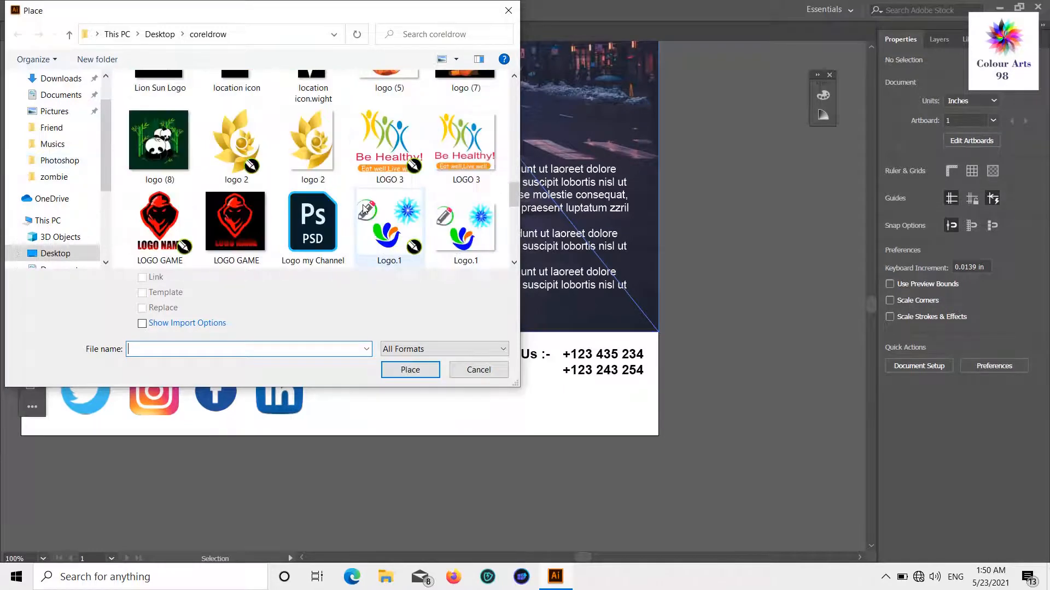
pyautogui.doubleClick(259, 162)
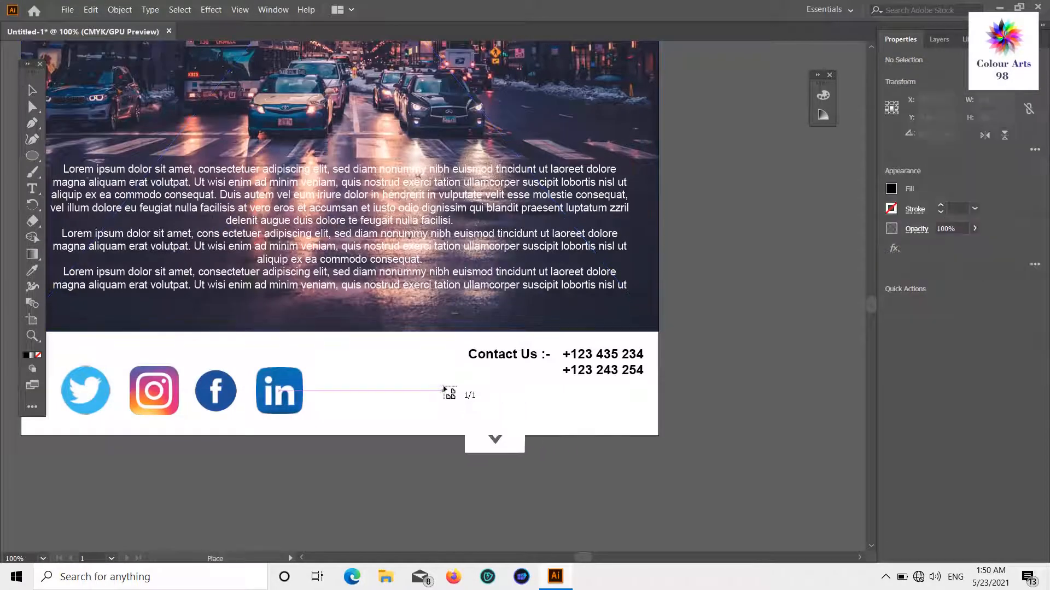
pyautogui.moveTo(721, 392); pyautogui.dragTo(721, 389)
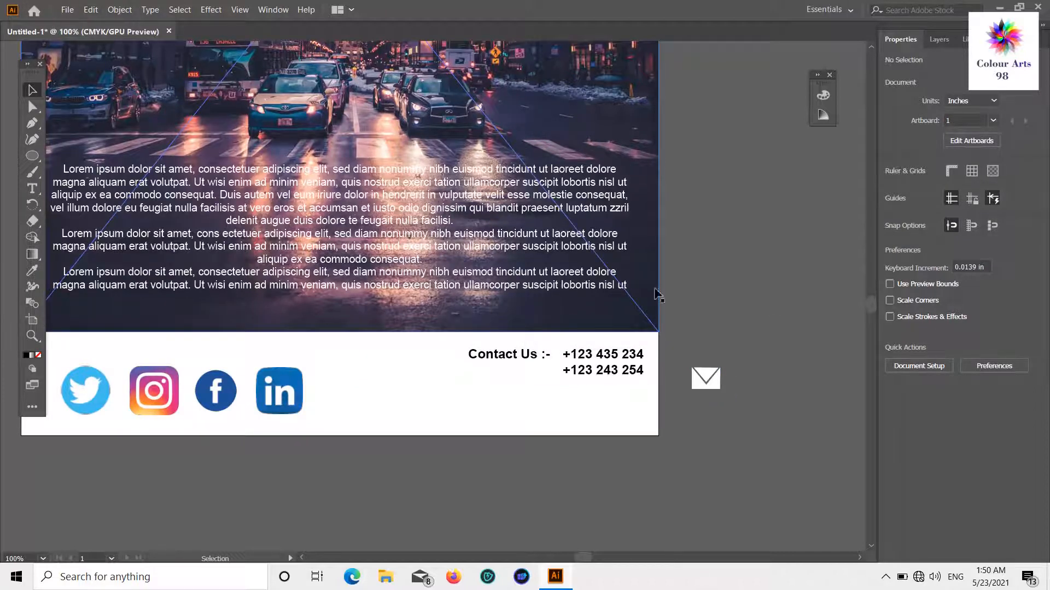
# - Place the black location icon image below and slightly left of the contact text
pyautogui.click(67, 9)
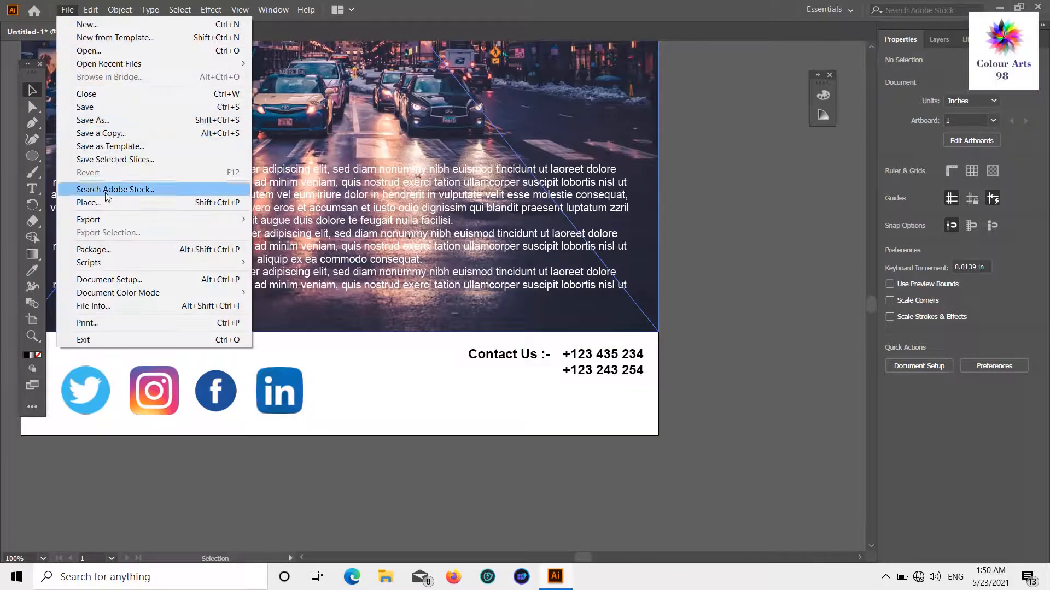
pyautogui.click(106, 200)
pyautogui.scroll(-5, 285, 172)
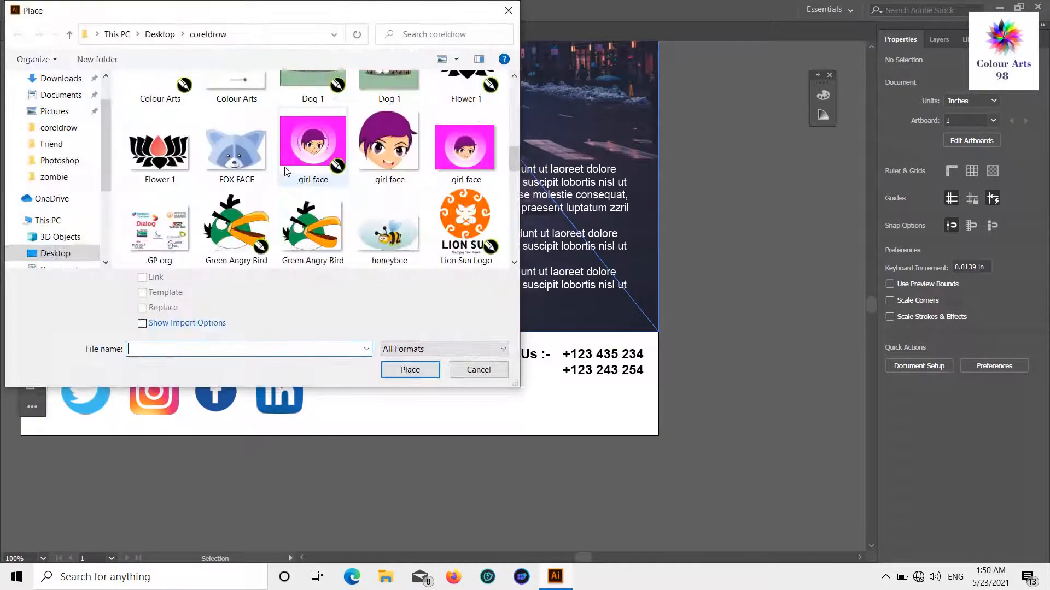
pyautogui.scroll(-3, 286, 172)
pyautogui.doubleClick(231, 124)
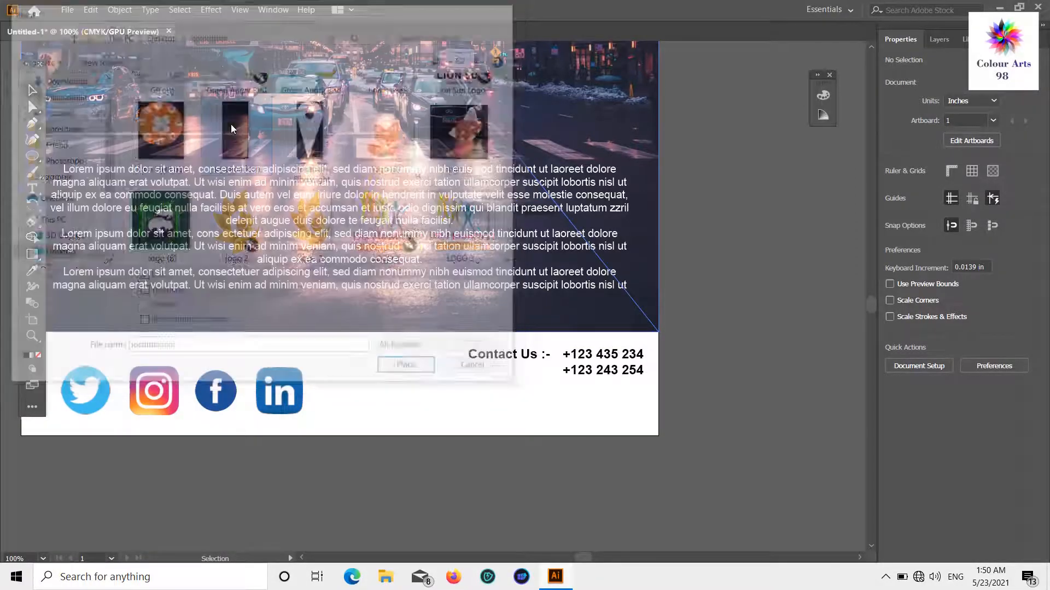
pyautogui.click(450, 379)
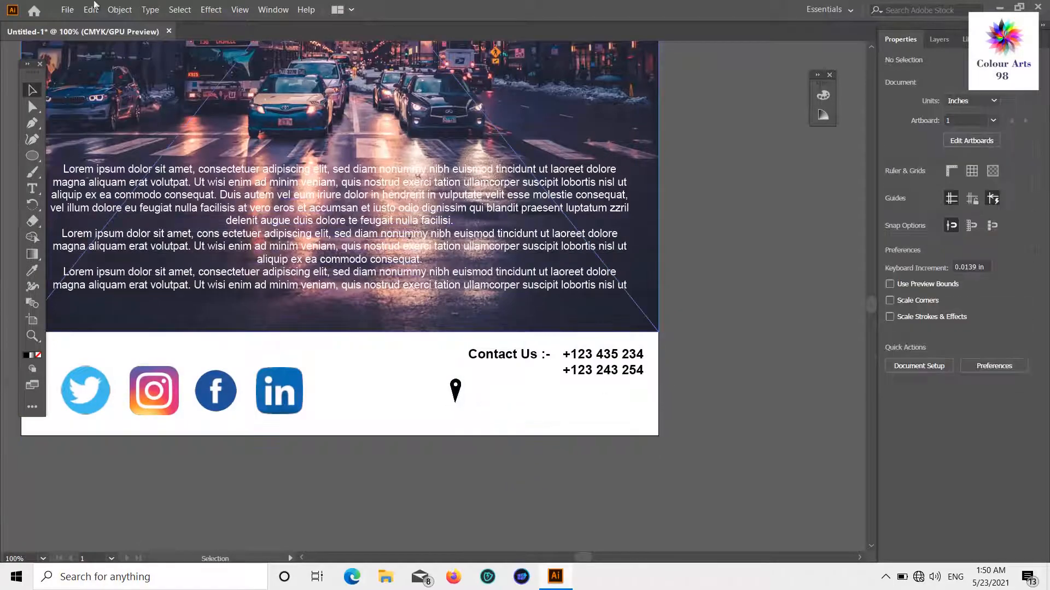
# - Place the "Phone icon black" image at about 0.22 x 0.25 in, just left of "Contact Us :-"
pyautogui.click(65, 10)
pyautogui.click(106, 200)
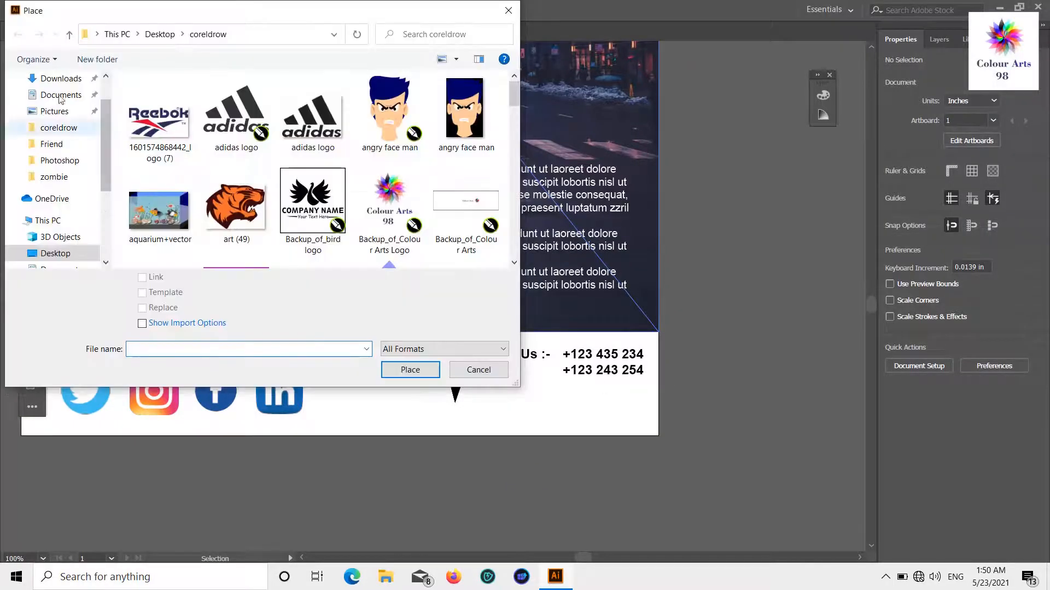
pyautogui.scroll(-10, 297, 169)
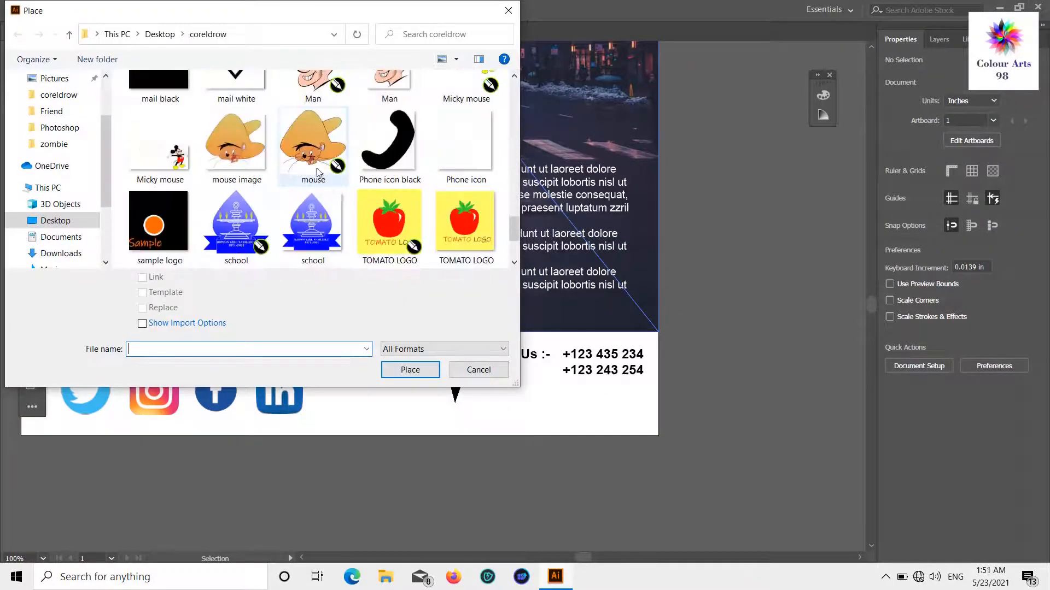
pyautogui.click(405, 162)
pyautogui.doubleClick(405, 162)
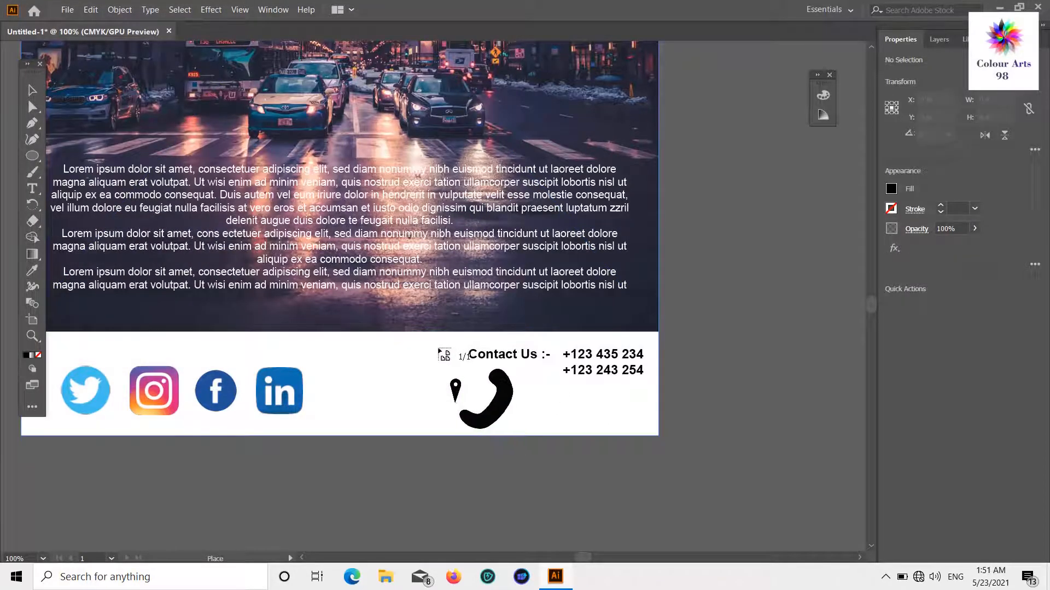
pyautogui.moveTo(465, 360); pyautogui.dragTo(472, 367)
pyautogui.click(857, 337)
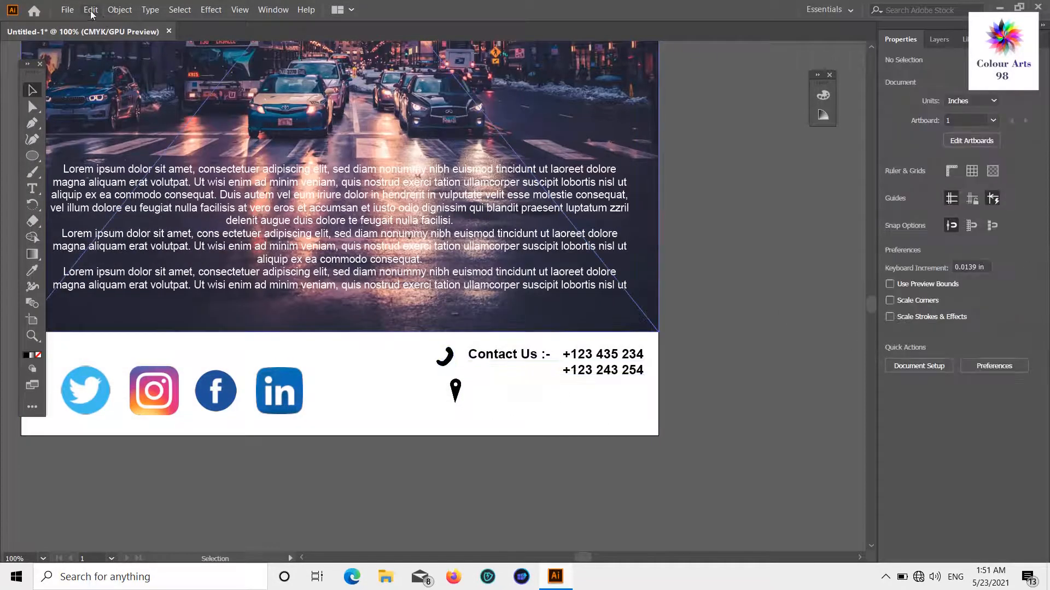
# - Place the black globe icon image at a small size below the location pin in the white strip
pyautogui.click(68, 10)
pyautogui.click(130, 200)
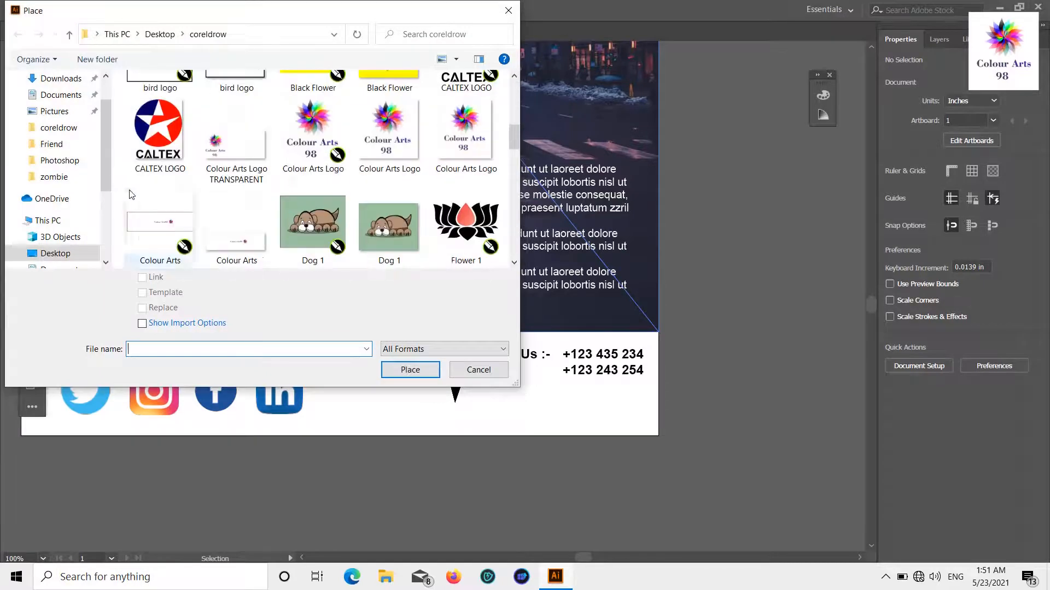
pyautogui.scroll(-10, 131, 194)
pyautogui.doubleClick(315, 221)
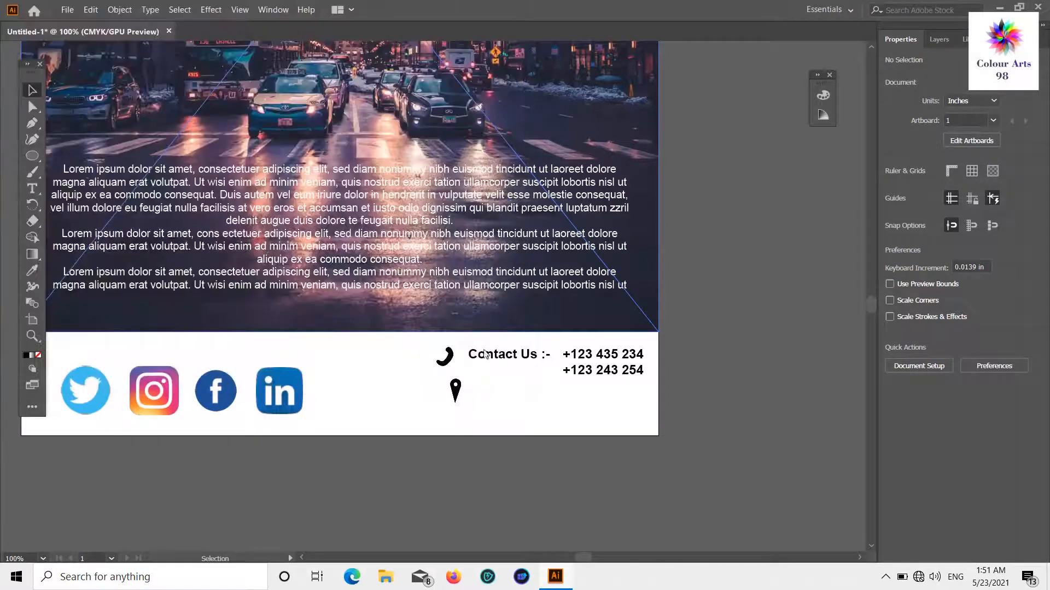
pyautogui.moveTo(436, 410); pyautogui.dragTo(453, 426)
pyautogui.click(585, 444)
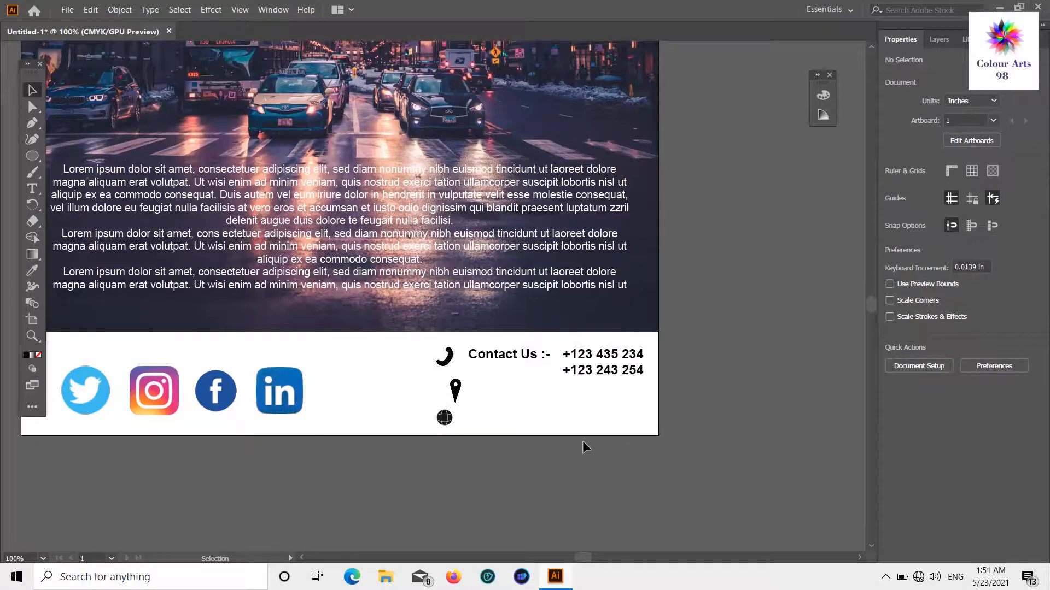
pyautogui.scroll(-2, 549, 438)
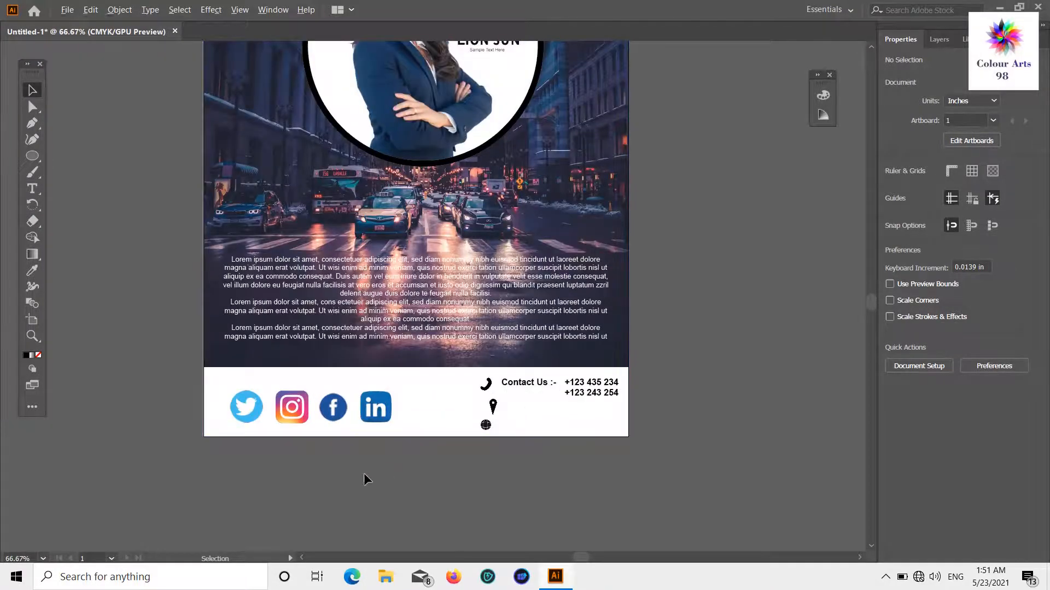
pyautogui.scroll(2, 363, 473)
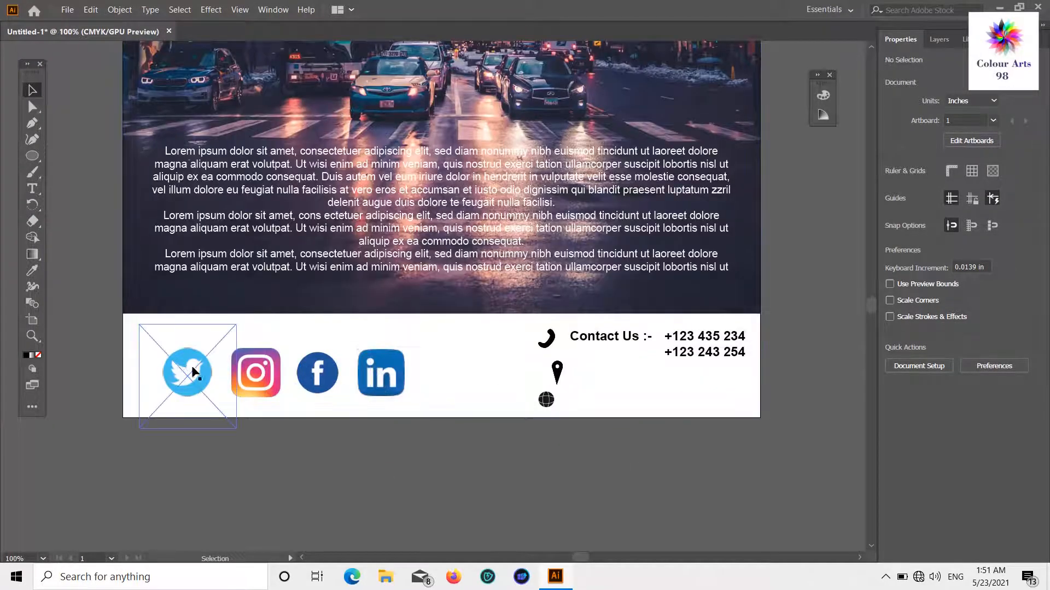
pyautogui.moveTo(192, 369); pyautogui.dragTo(205, 474)
pyautogui.hotkey('ctrl', 'z')
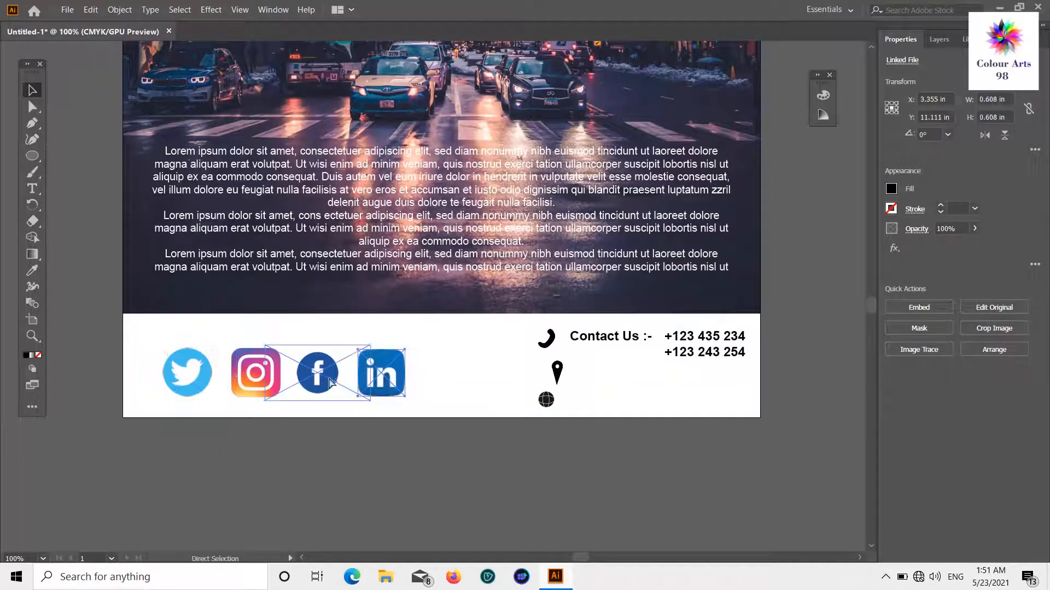
pyautogui.click(531, 457)
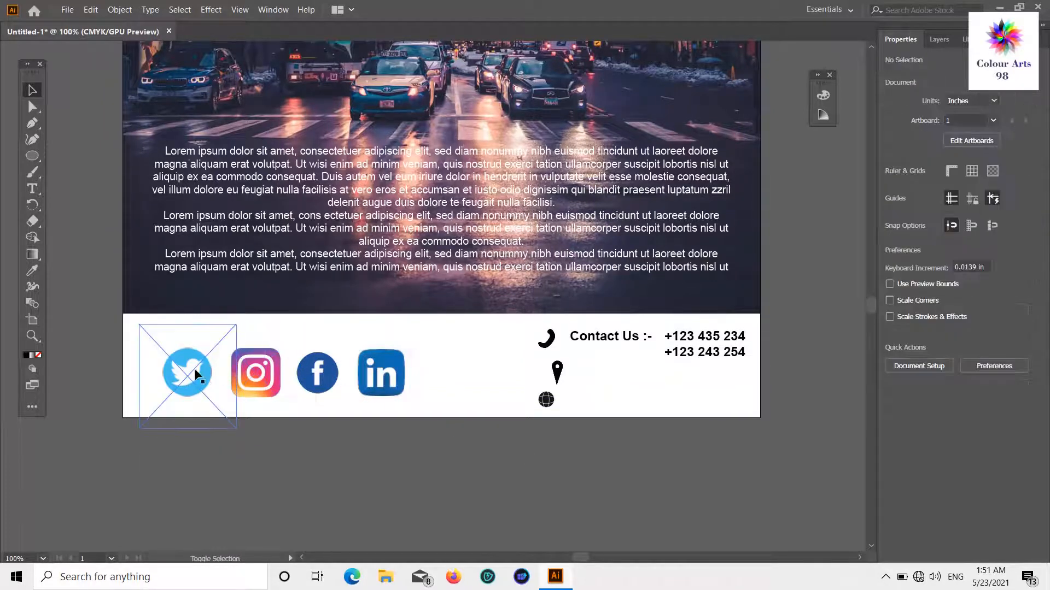
# - Group the Twitter, Instagram, Facebook and LinkedIn icons and move the group below the artboard
pyautogui.click(193, 370)
pyautogui.keyDown('shift'); pyautogui.click(260, 378); pyautogui.keyUp('shift')
pyautogui.keyDown('shift'); pyautogui.click(327, 382); pyautogui.keyUp('shift')
pyautogui.rightClick(385, 366)
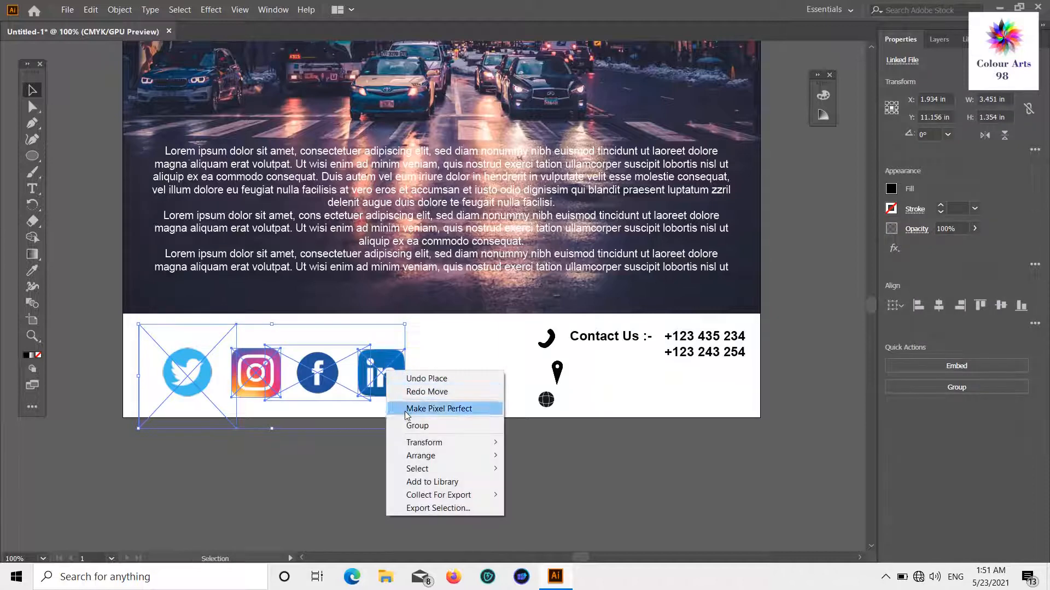
pyautogui.click(405, 422)
pyautogui.moveTo(381, 376); pyautogui.dragTo(406, 467)
# - Move the contact text to the left end of the white strip and place the phone icon in front of it
pyautogui.click(603, 354)
pyautogui.moveTo(603, 355); pyautogui.dragTo(170, 353)
pyautogui.moveTo(322, 333); pyautogui.dragTo(357, 335)
pyautogui.moveTo(550, 345); pyautogui.dragTo(144, 339)
pyautogui.click(497, 472)
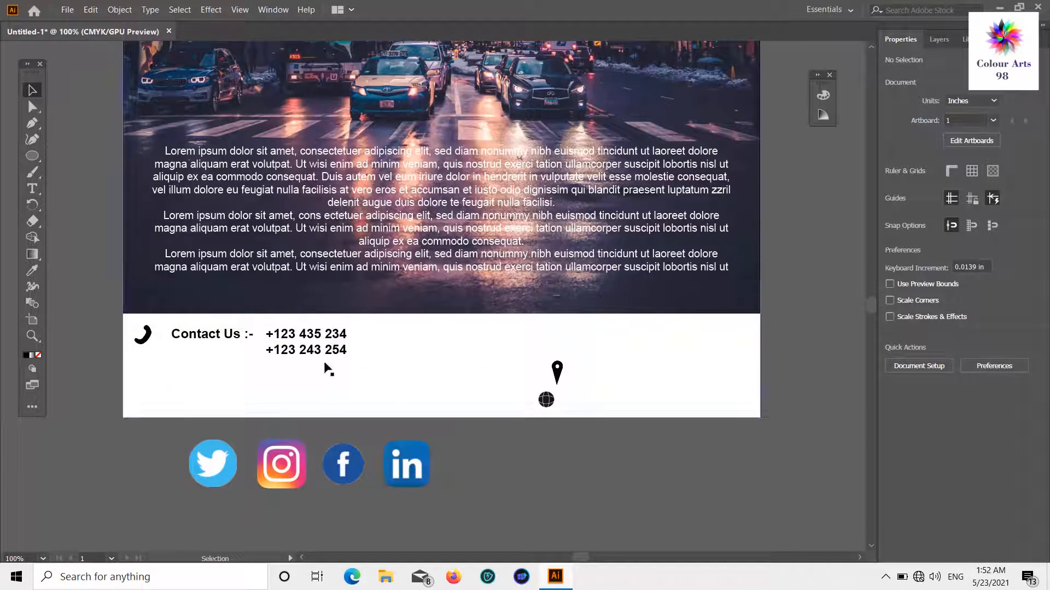
# - Try flipping the phone icon beside the contact text
pyautogui.click(143, 336)
pyautogui.rightClick(142, 336)
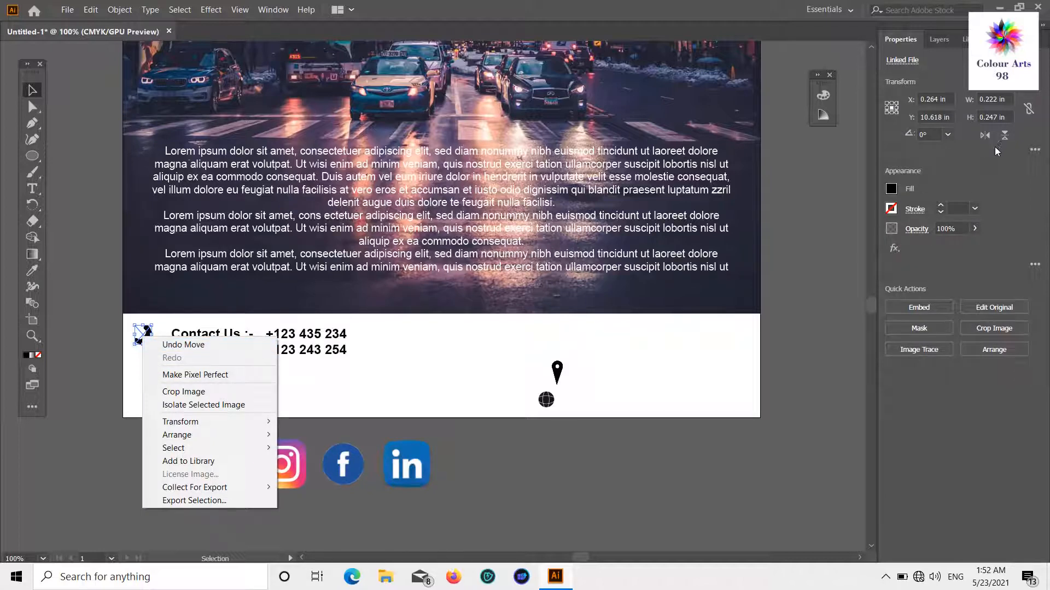
pyautogui.click(984, 135)
pyautogui.click(1005, 137)
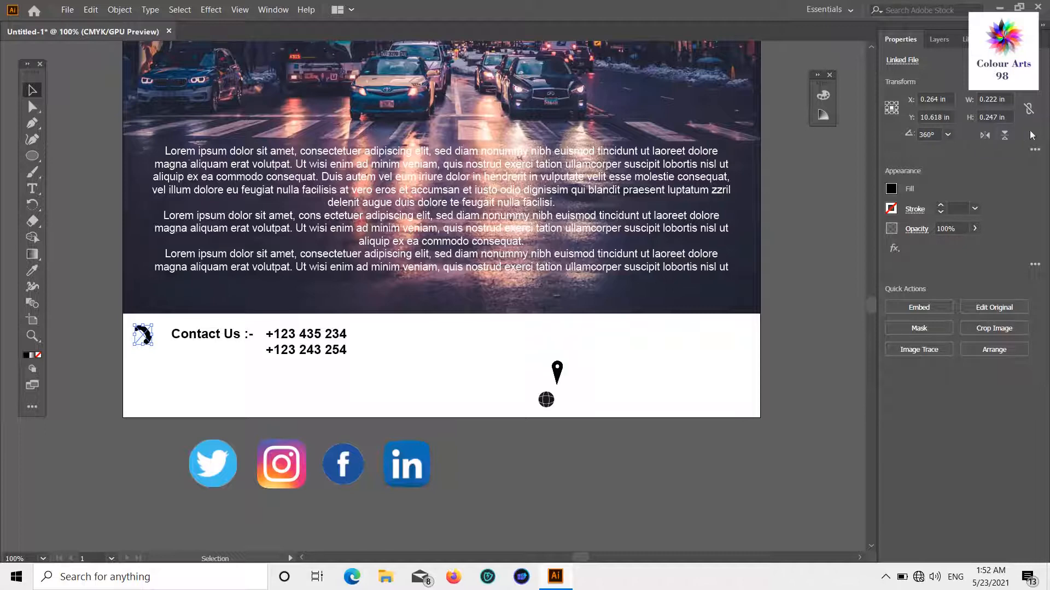
pyautogui.click(516, 358)
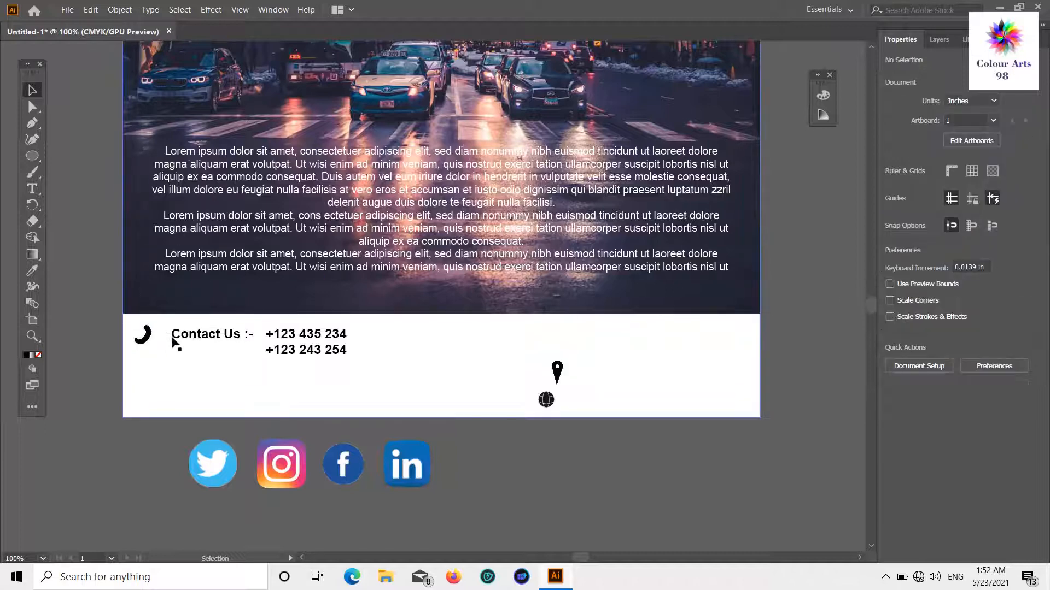
# - Move the contact text and the phone icon closer together near the upper edge of the white strip
pyautogui.moveTo(173, 341); pyautogui.dragTo(157, 333)
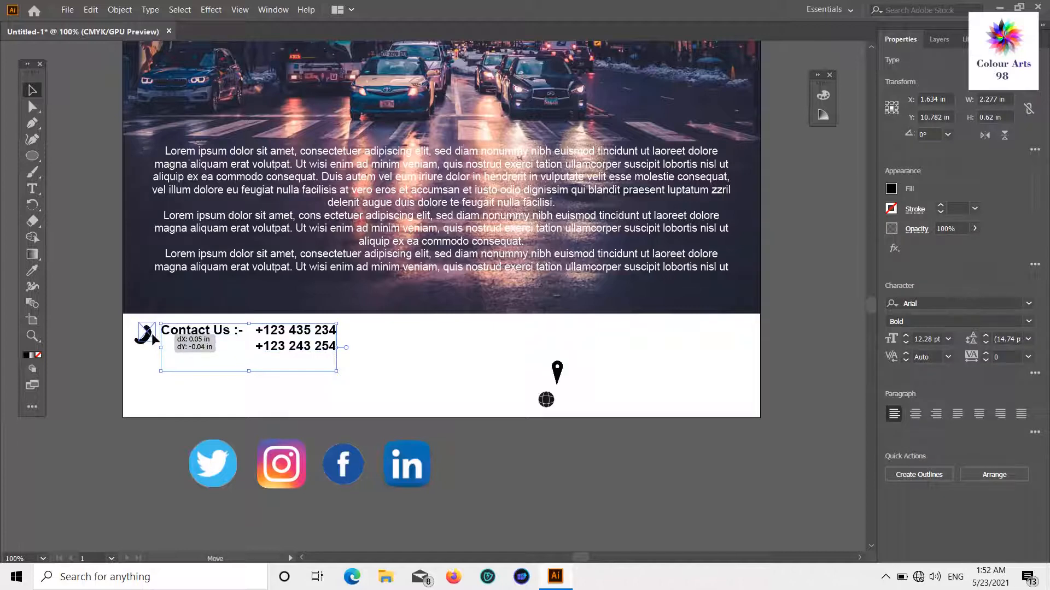
pyautogui.click(103, 346)
# - Show the rulers and add two vertical guides, one on each side of the phone icon
pyautogui.click(249, 10)
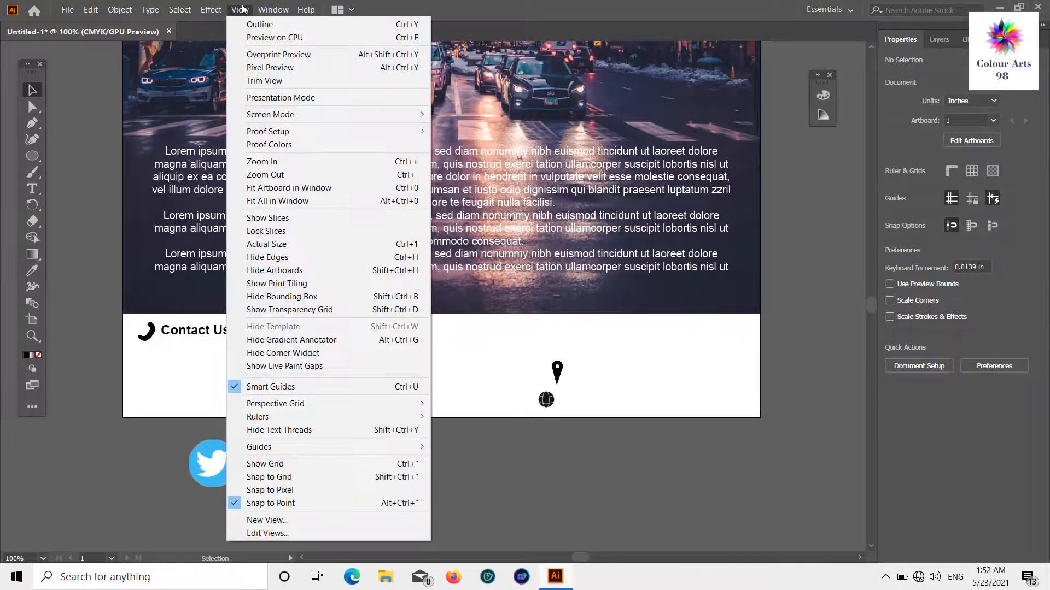
pyautogui.moveTo(410, 417)
pyautogui.click(468, 417)
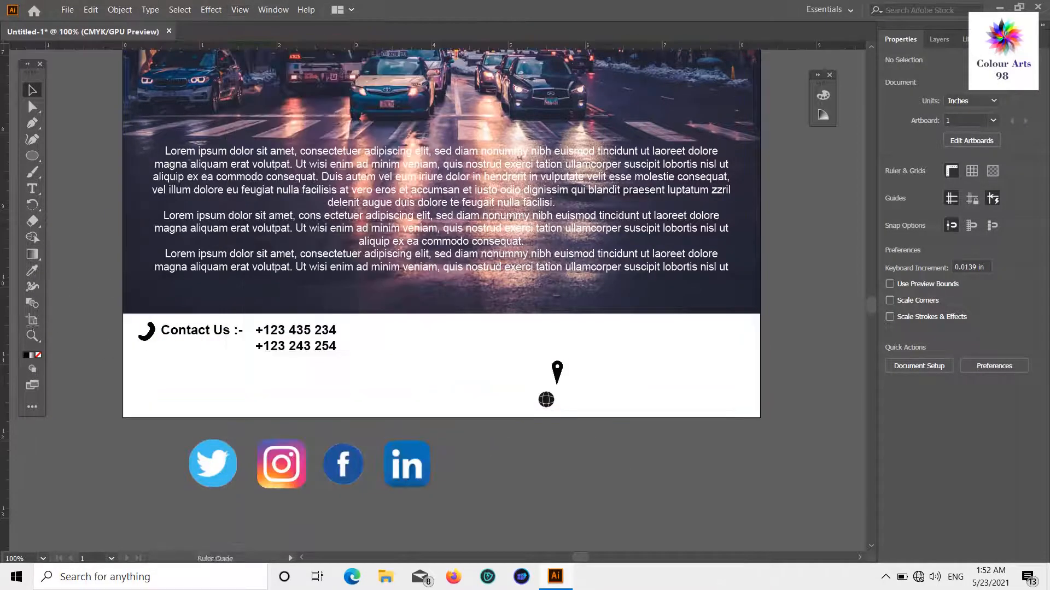
pyautogui.moveTo(132, 339); pyautogui.dragTo(138, 339)
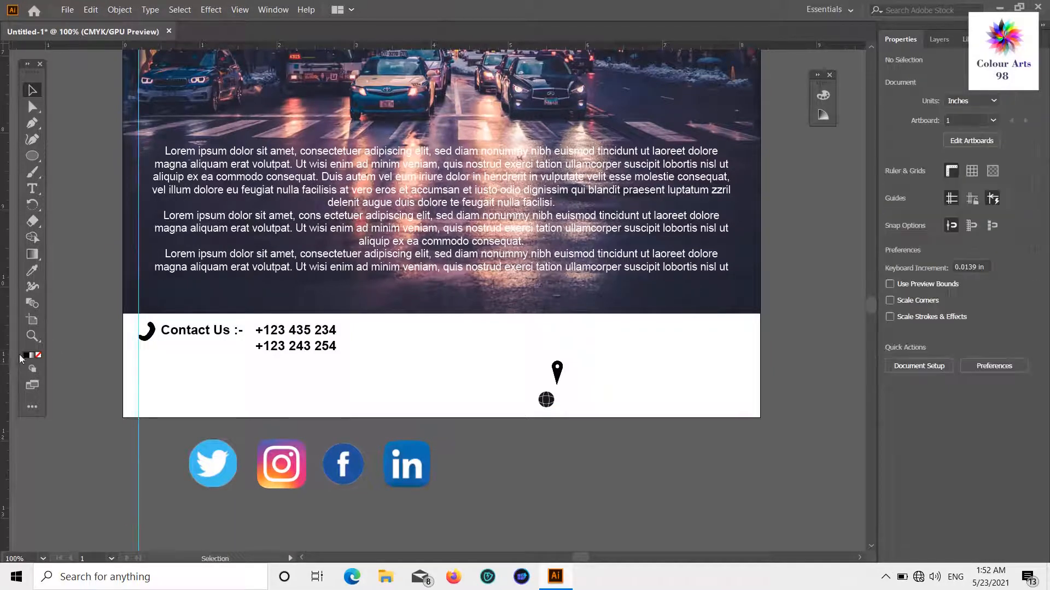
pyautogui.moveTo(157, 365); pyautogui.dragTo(156, 365)
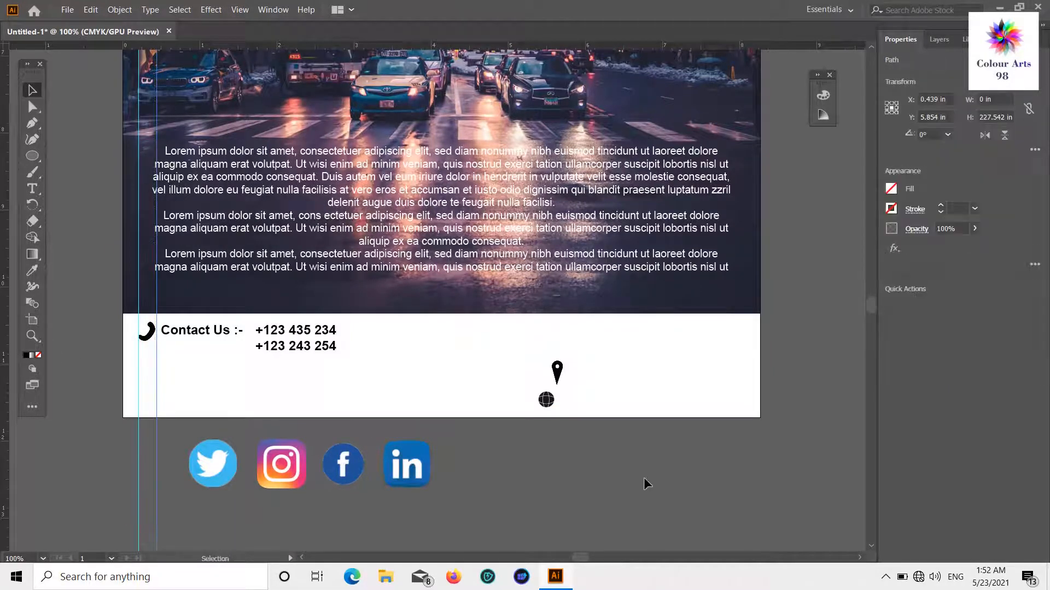
# - Move the location pin between the two guides, below the phone icon
pyautogui.moveTo(558, 372); pyautogui.dragTo(145, 372)
pyautogui.scroll(2, 147, 388)
pyautogui.click(145, 366)
pyautogui.click(275, 514)
pyautogui.scroll(-1, 302, 416)
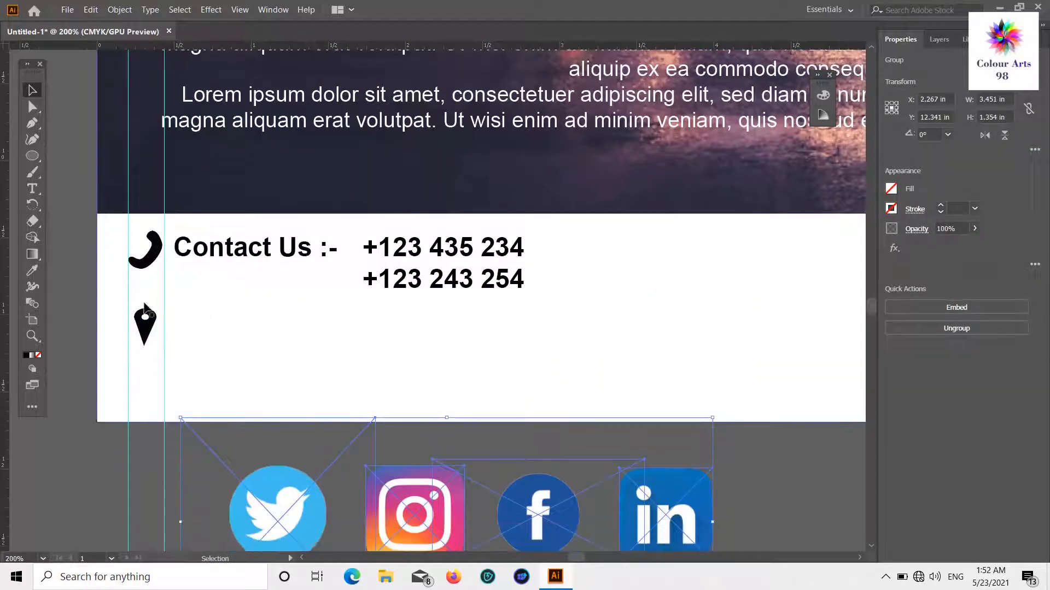
# - Add the placeholder street address as a third line of the contact text, below the phone numbers
pyautogui.doubleClick(178, 325)
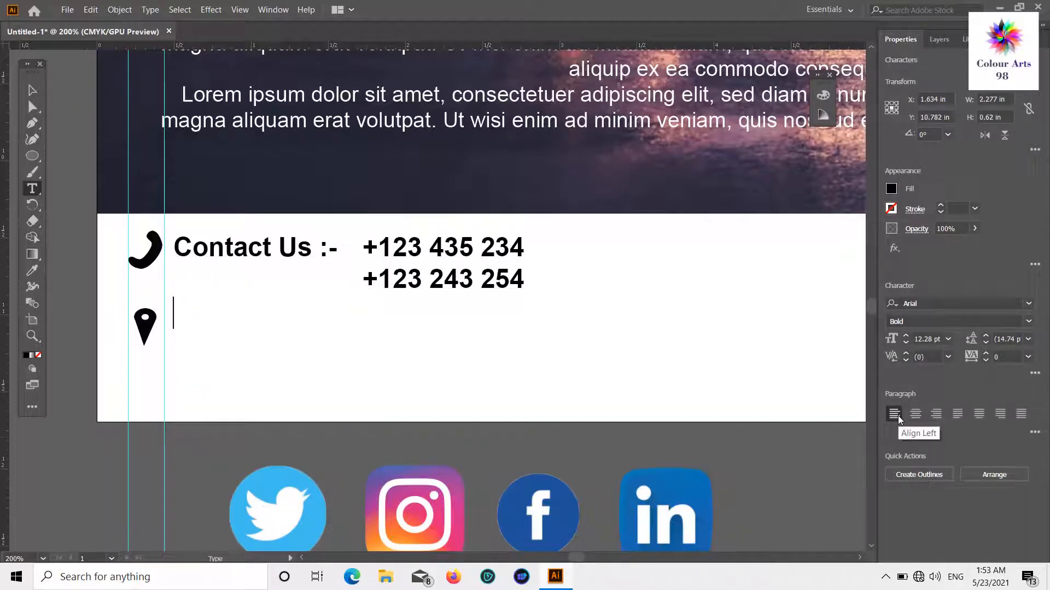
pyautogui.write('12.Main Street')
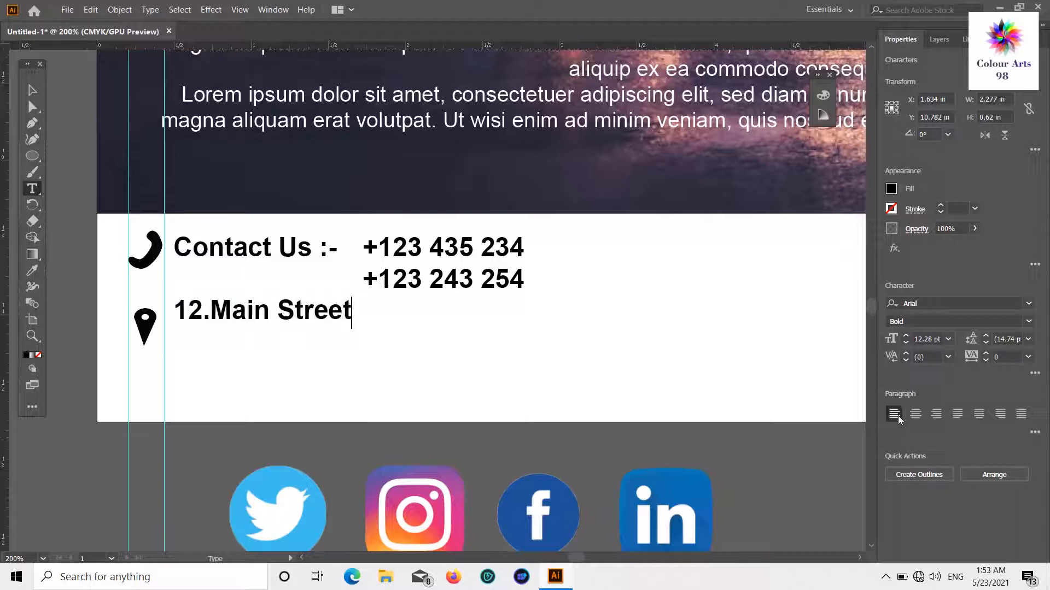
pyautogui.write(', City ')
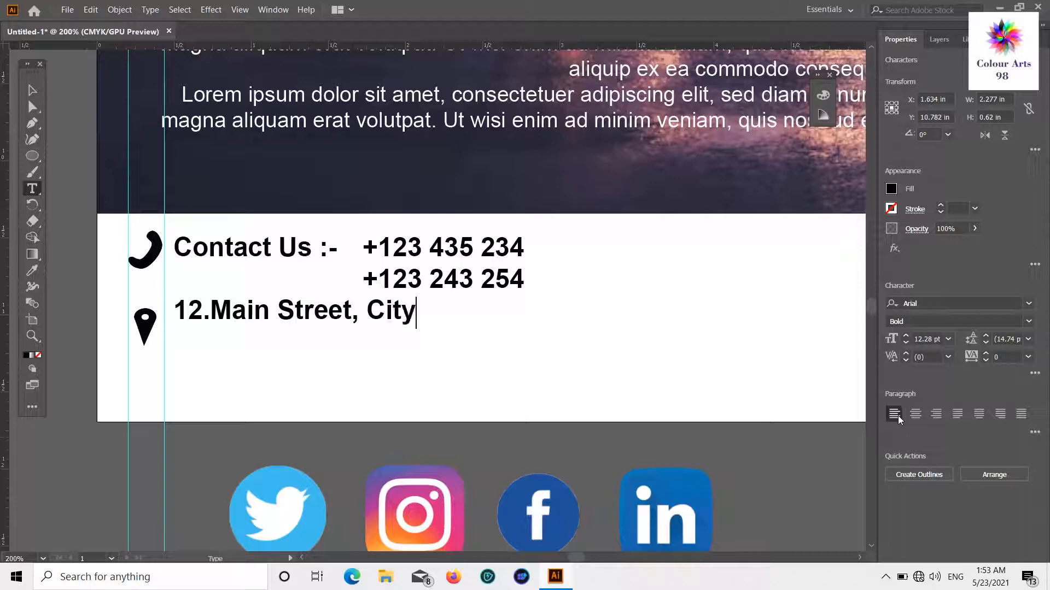
pyautogui.write('Name, 123.')
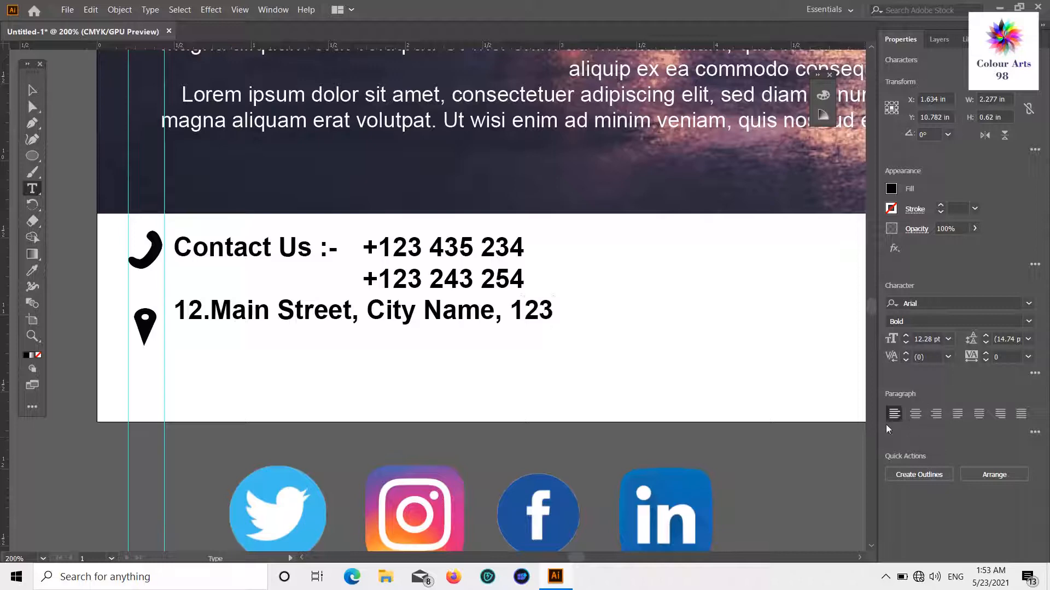
pyautogui.click(31, 90)
pyautogui.moveTo(334, 316); pyautogui.dragTo(331, 313)
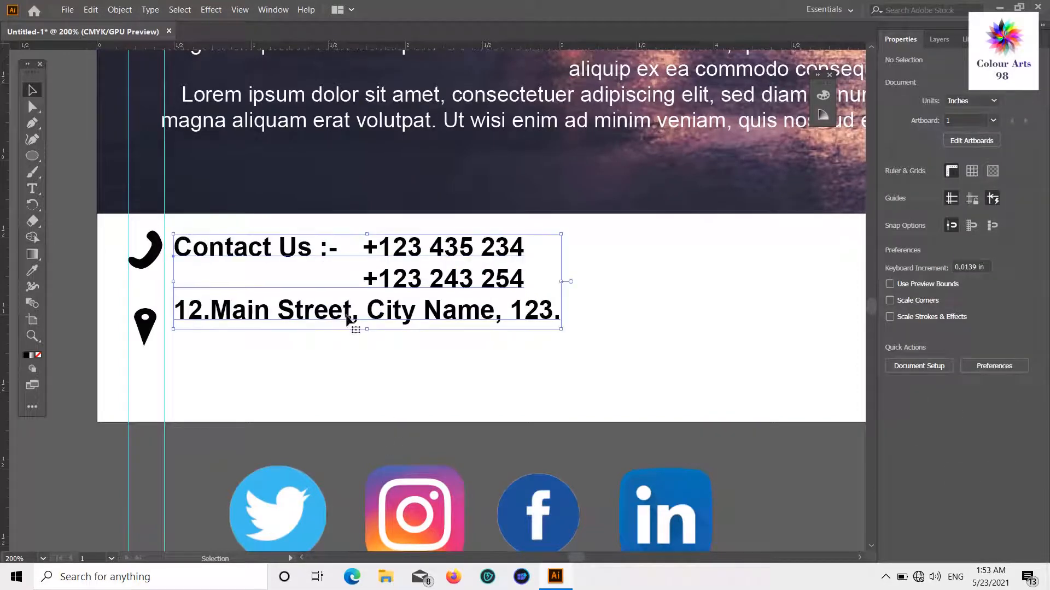
pyautogui.moveTo(189, 319); pyautogui.dragTo(192, 319)
pyautogui.click(486, 443)
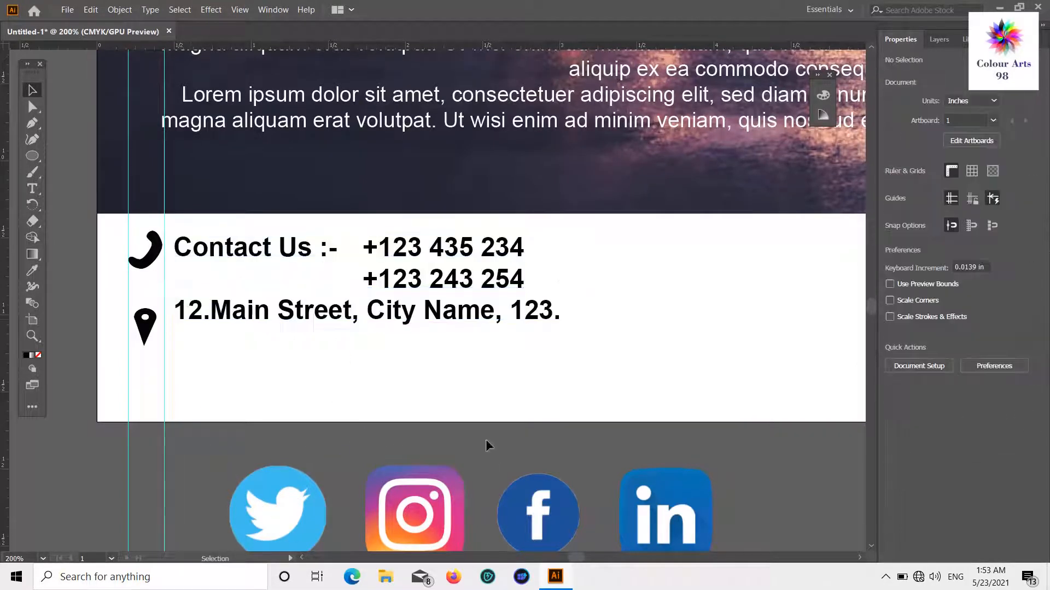
pyautogui.click(216, 316)
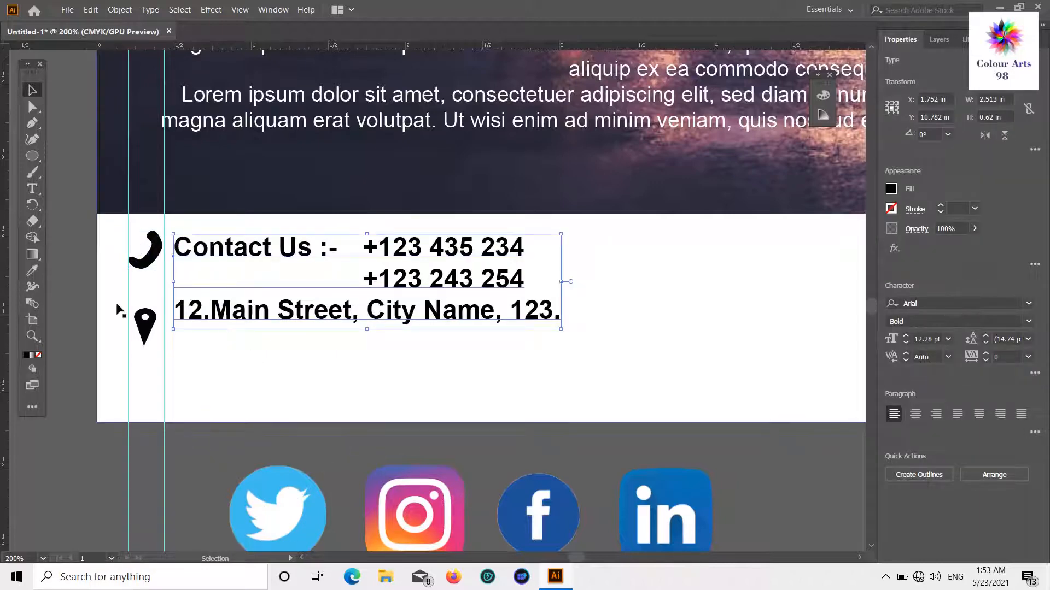
pyautogui.moveTo(359, 326); pyautogui.dragTo(368, 352)
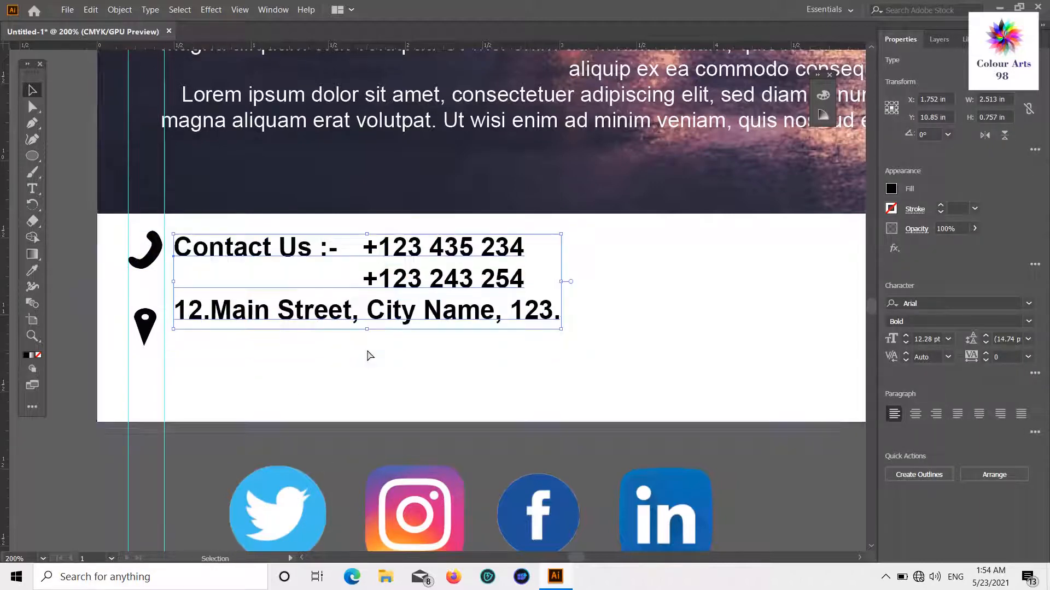
pyautogui.click(494, 441)
# - Insert a blank line above the address in the contact text and place the location pin level with the address
pyautogui.moveTo(146, 323); pyautogui.dragTo(145, 304)
pyautogui.click(198, 317)
pyautogui.doubleClick(182, 313)
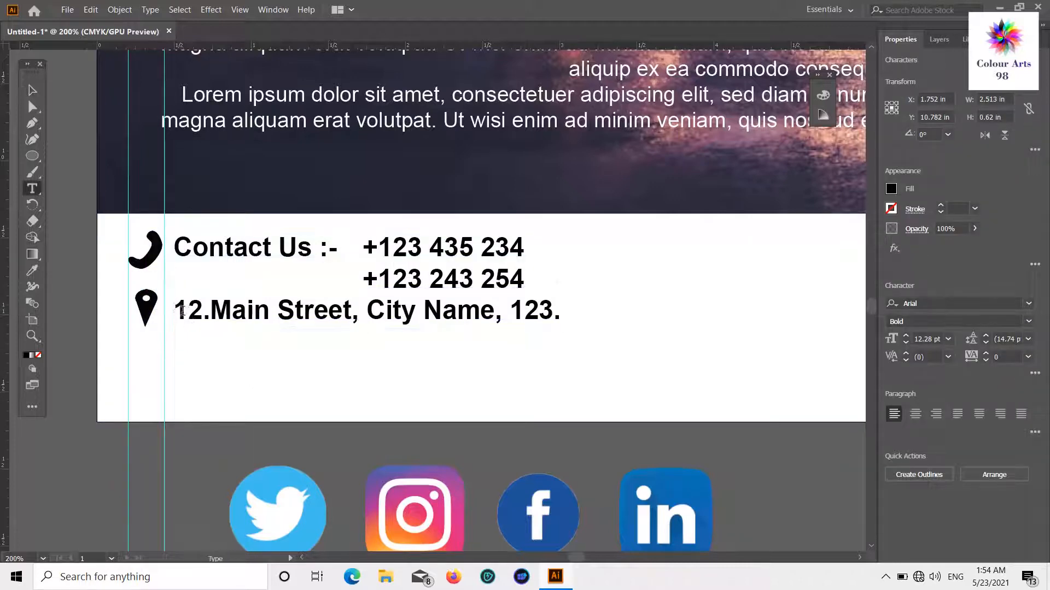
pyautogui.press('Return')
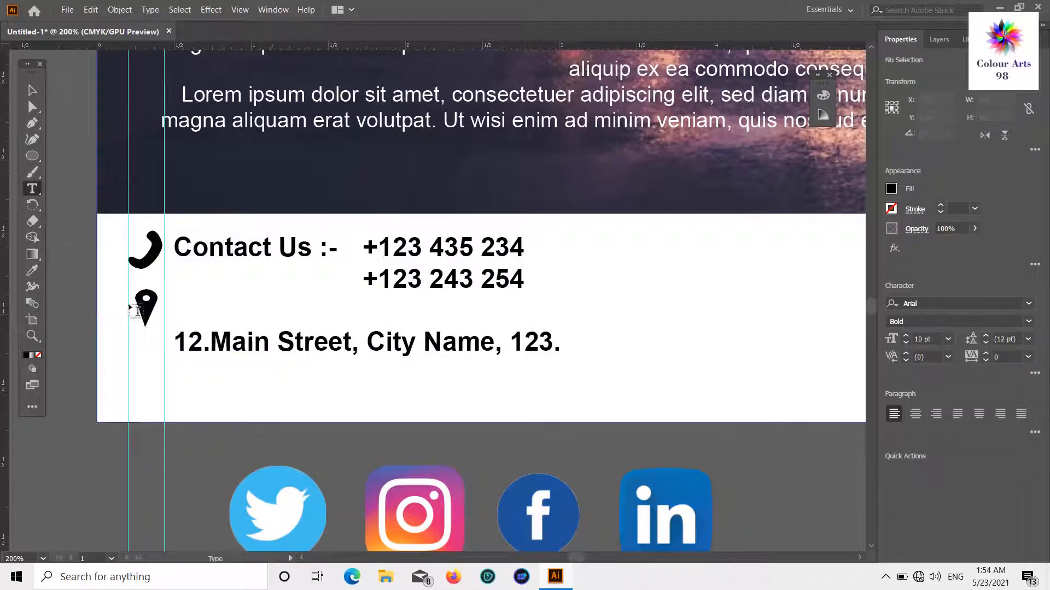
pyautogui.click(146, 337)
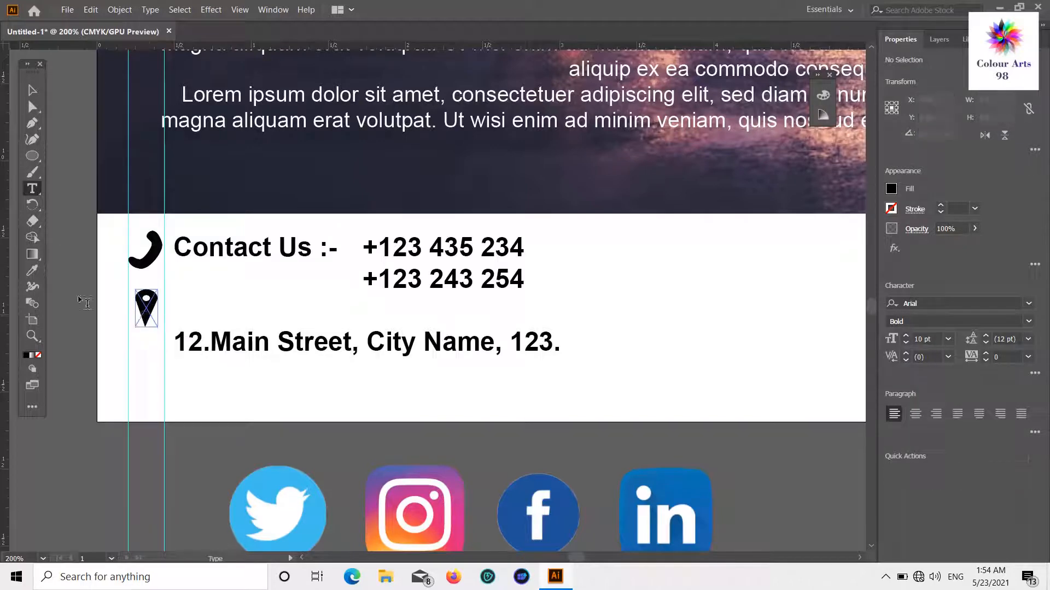
pyautogui.press('Escape')
pyautogui.click(146, 317)
pyautogui.moveTo(147, 317); pyautogui.dragTo(146, 349)
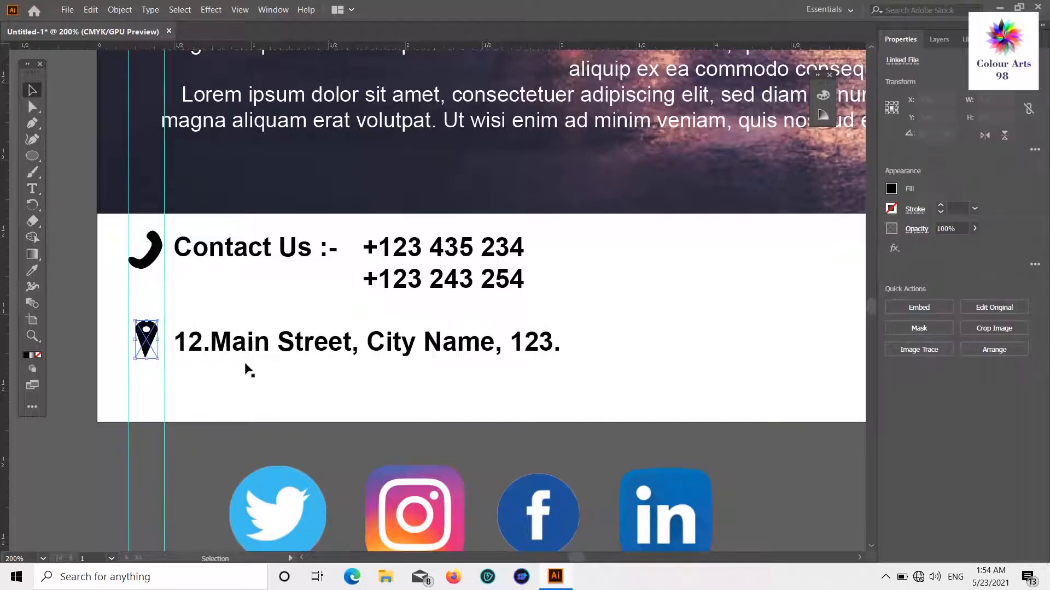
pyautogui.click(666, 425)
pyautogui.scroll(-3, 664, 425)
pyautogui.scroll(1, 692, 461)
pyautogui.scroll(1, 692, 466)
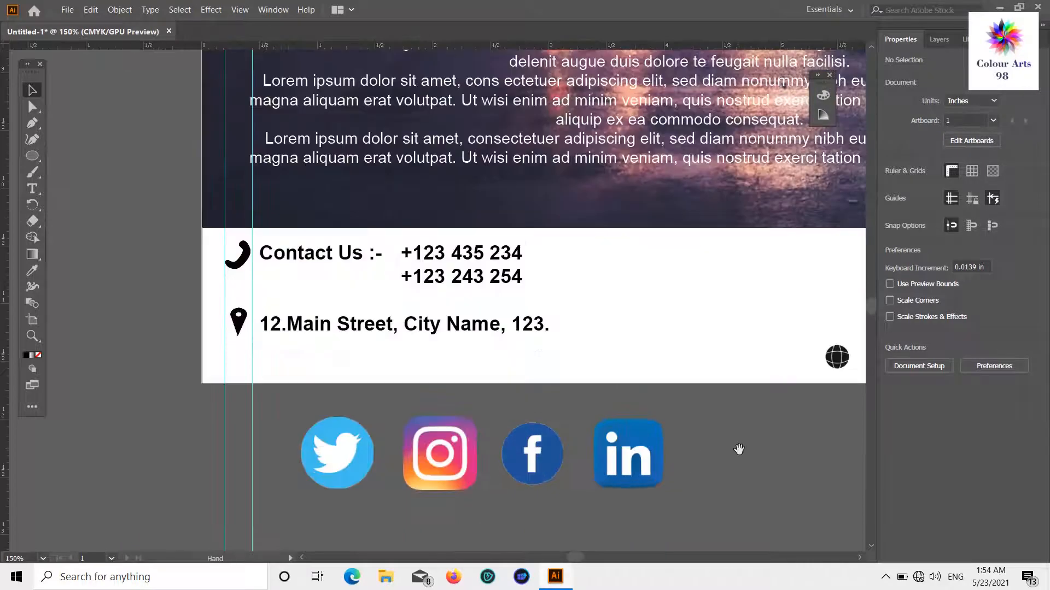
# - Move the location pin up closer to the phone icon and remove the blank line above the address
pyautogui.moveTo(737, 444); pyautogui.dragTo(651, 451)
pyautogui.moveTo(196, 251); pyautogui.dragTo(148, 264)
pyautogui.moveTo(142, 319); pyautogui.dragTo(144, 293)
pyautogui.press('t')
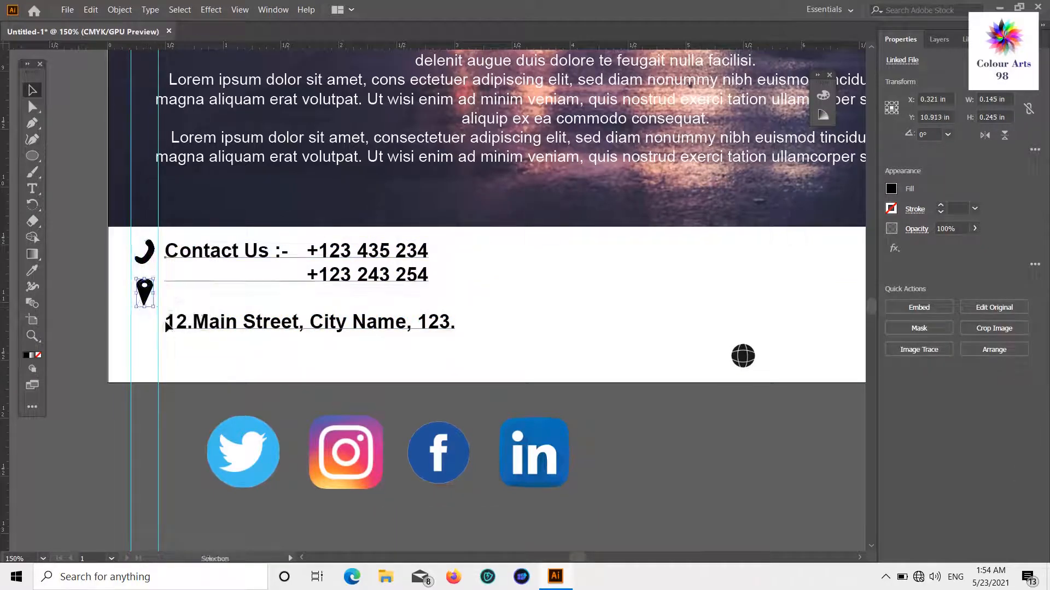
pyautogui.click(165, 322)
pyautogui.press('BackSpace')
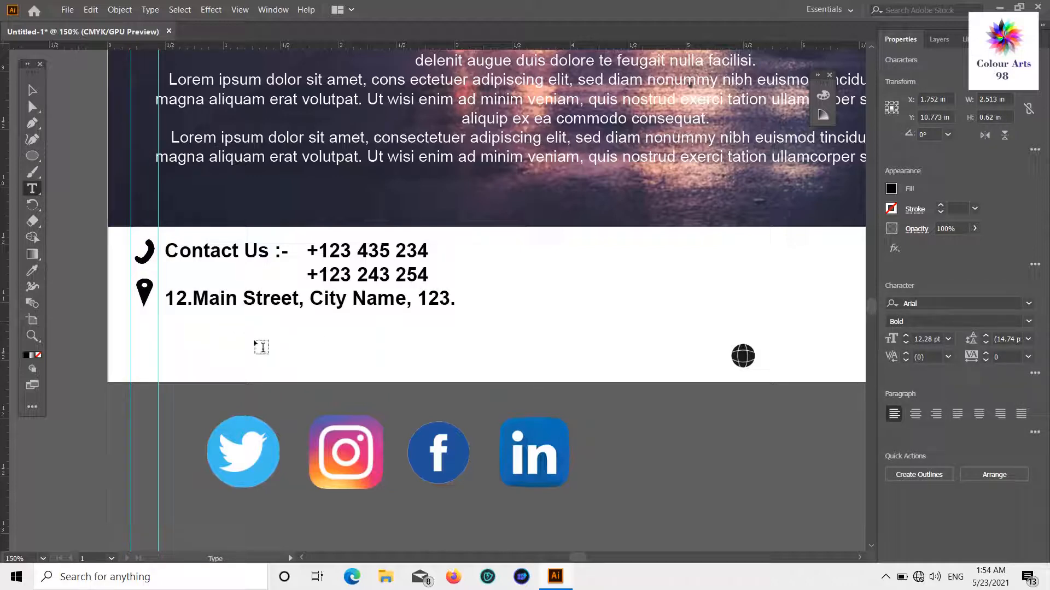
pyautogui.click(33, 90)
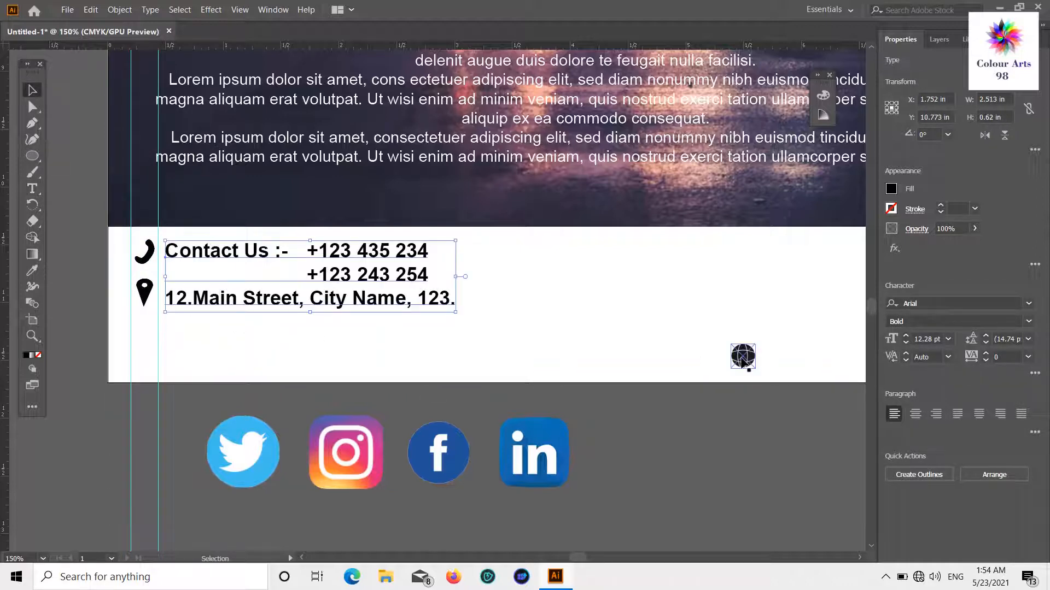
pyautogui.moveTo(153, 330); pyautogui.dragTo(143, 336)
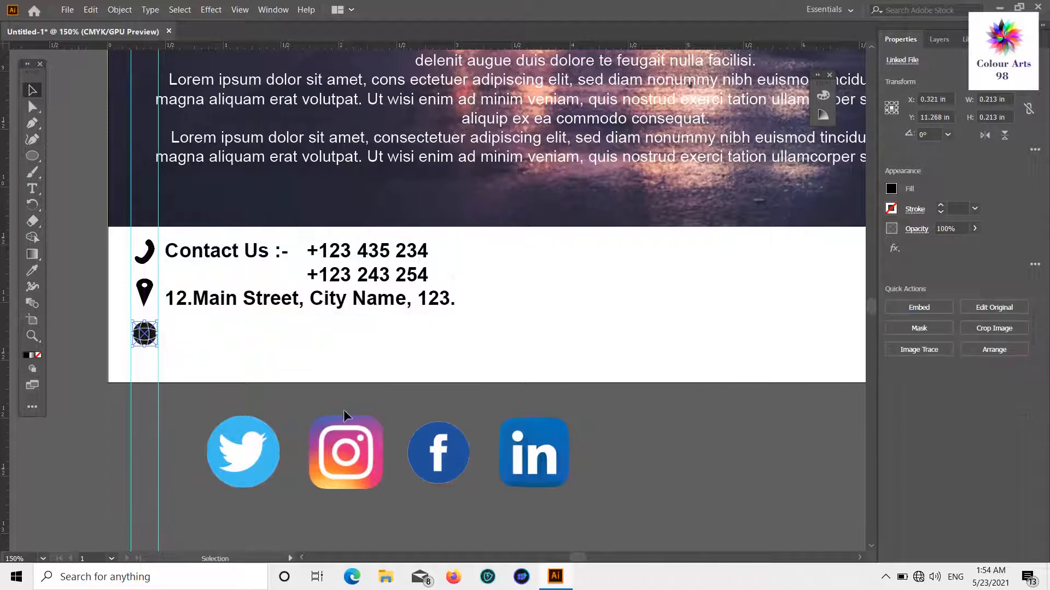
pyautogui.click(169, 330)
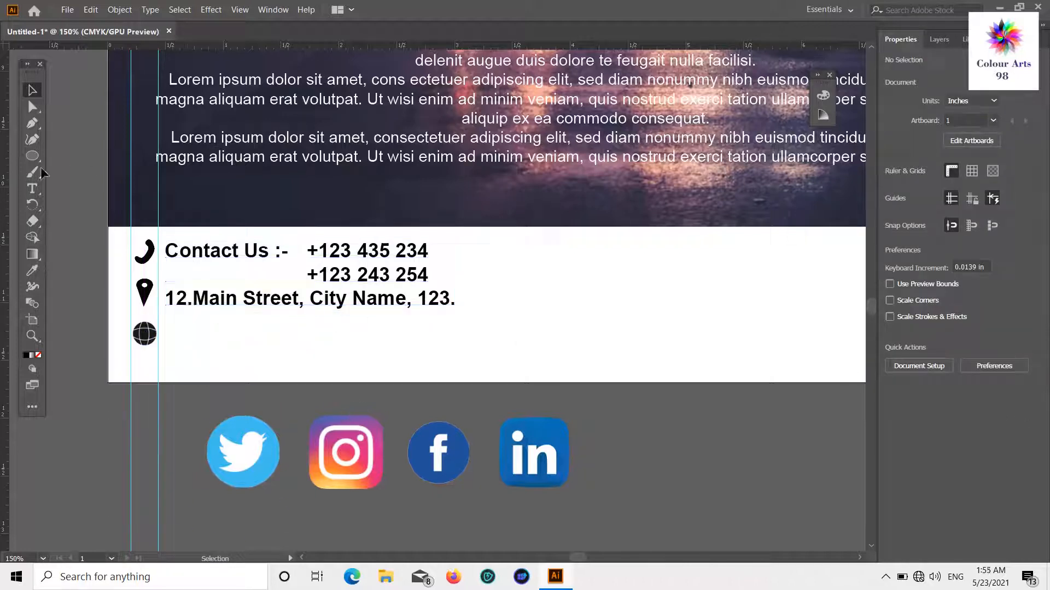
pyautogui.click(169, 330)
pyautogui.press('BackSpace')
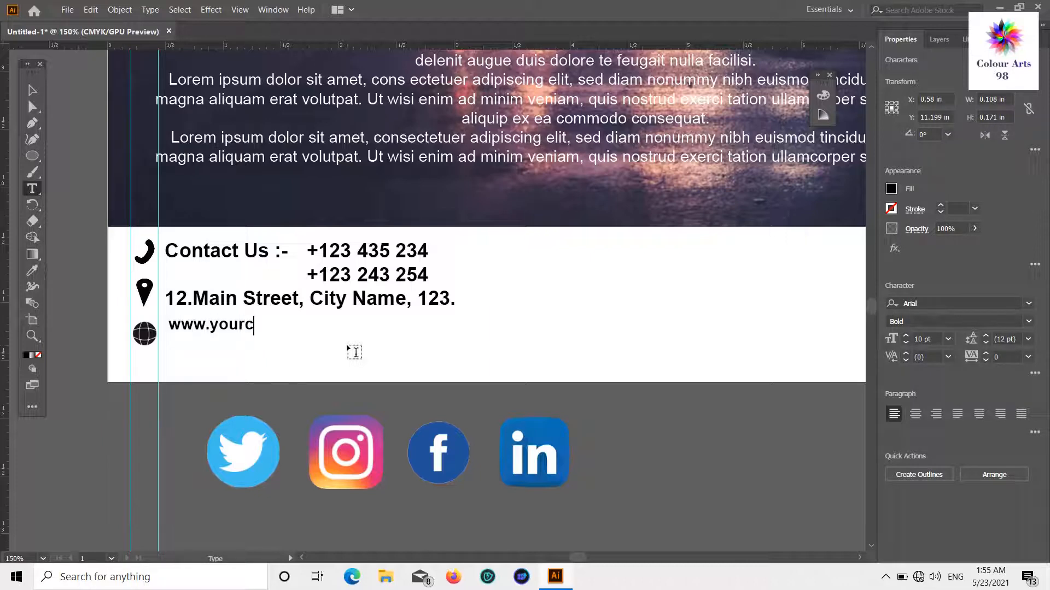
pyautogui.write('www.yourcompany.com')
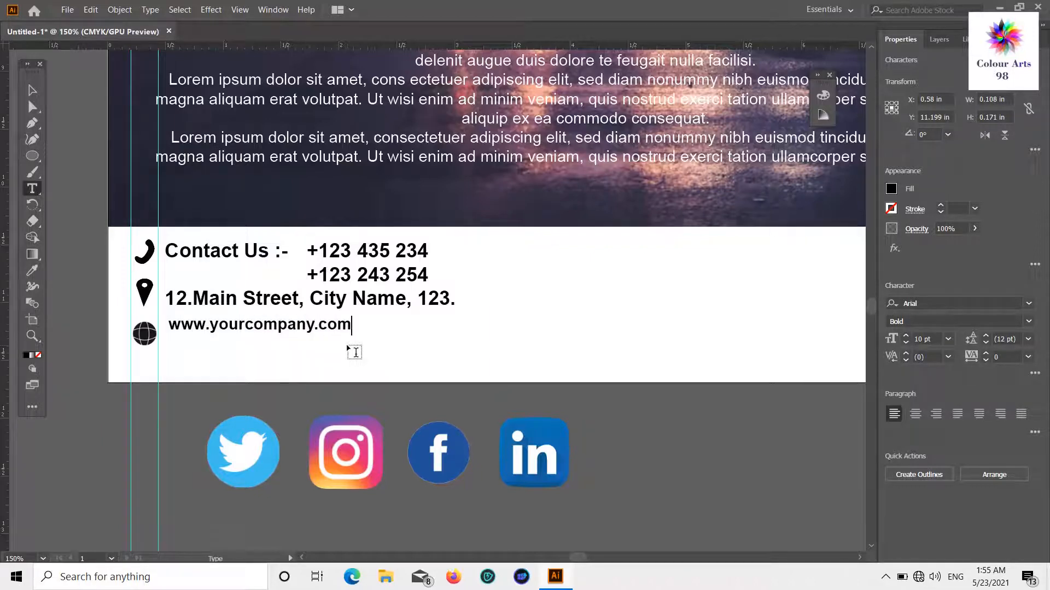
pyautogui.click(32, 91)
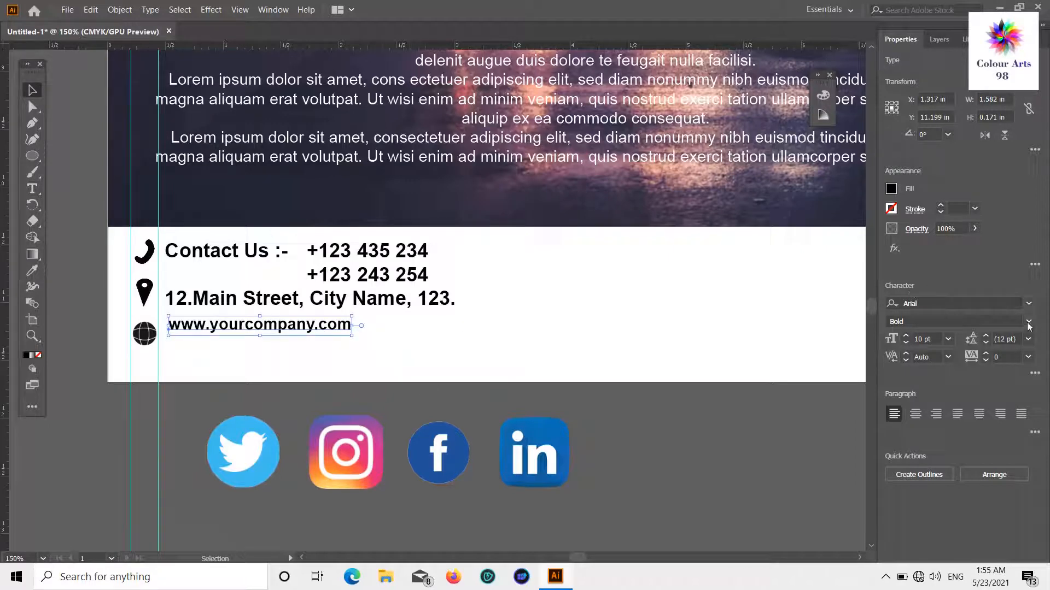
# - Move the web address level with the globe icon and set its font size to 12 pt
pyautogui.click(269, 315)
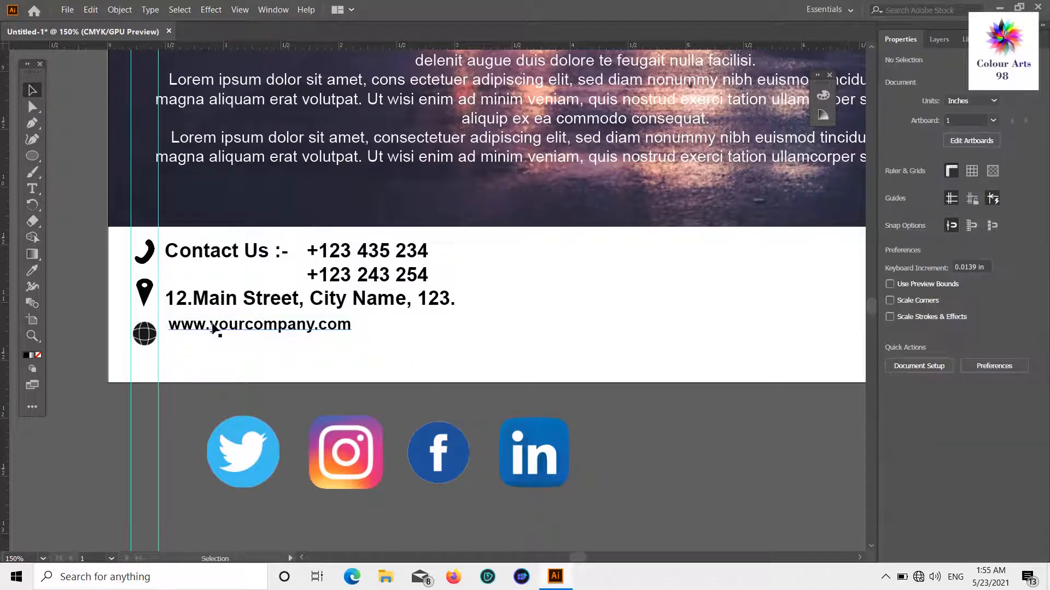
pyautogui.moveTo(212, 325); pyautogui.dragTo(218, 330)
pyautogui.press('t')
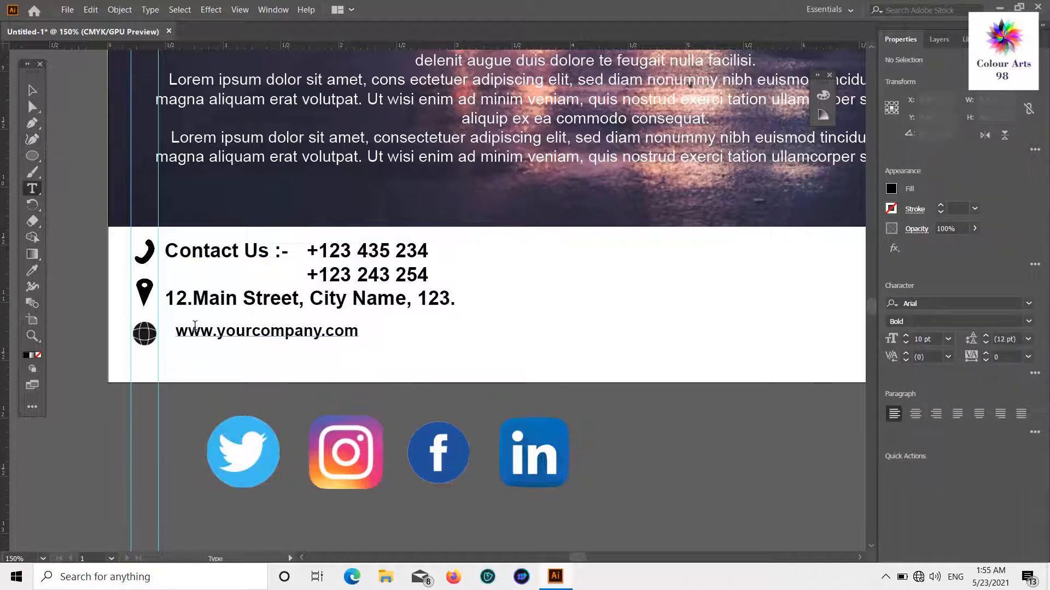
pyautogui.moveTo(366, 298); pyautogui.dragTo(175, 331)
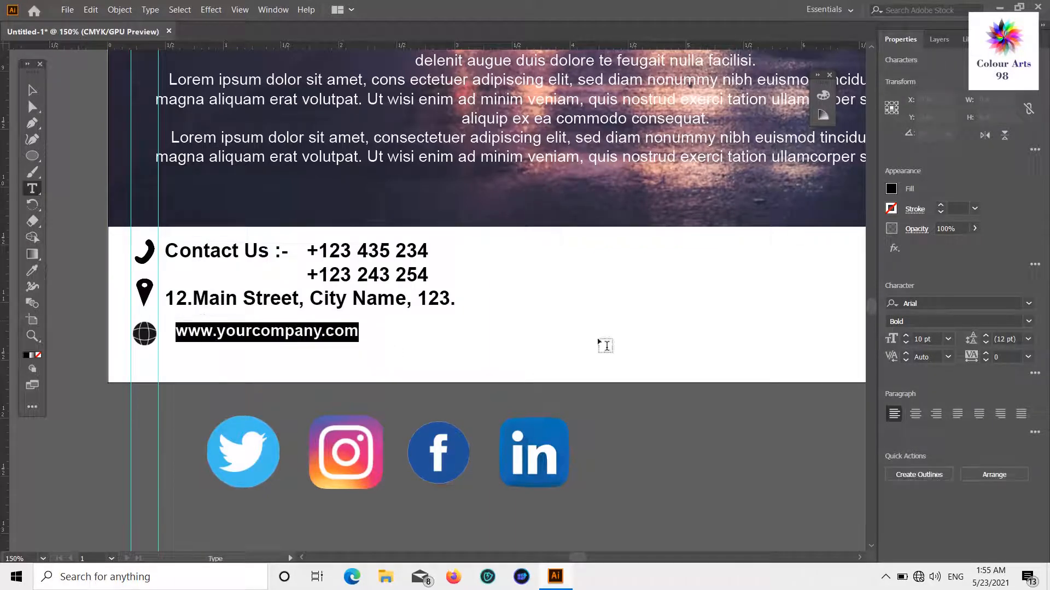
pyautogui.click(948, 339)
pyautogui.click(963, 352)
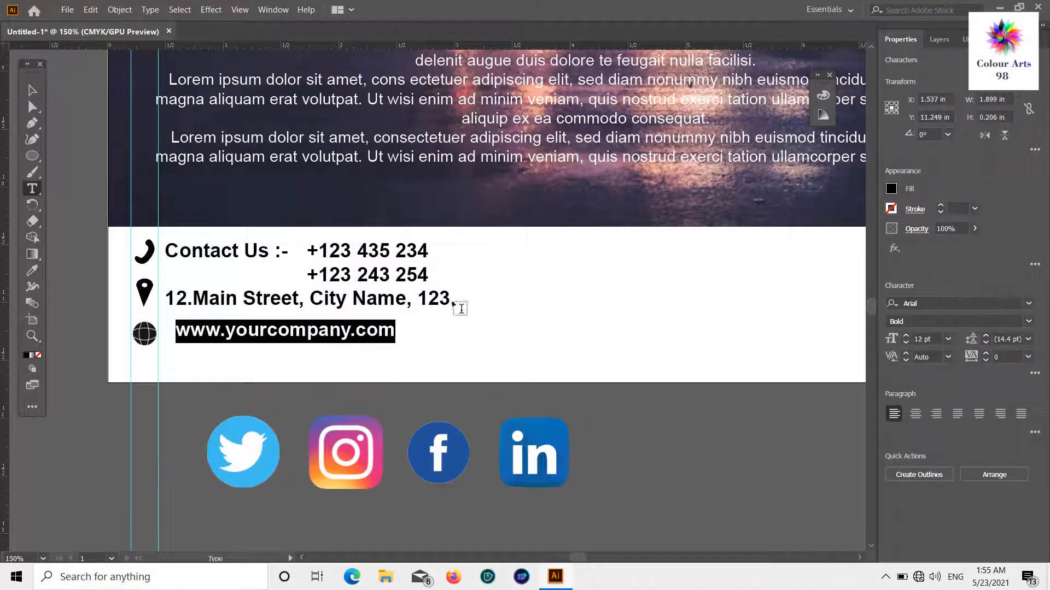
# - Set the font size of the phone and address lines to 12 pt
pyautogui.moveTo(451, 298); pyautogui.dragTo(131, 247)
pyautogui.click(948, 339)
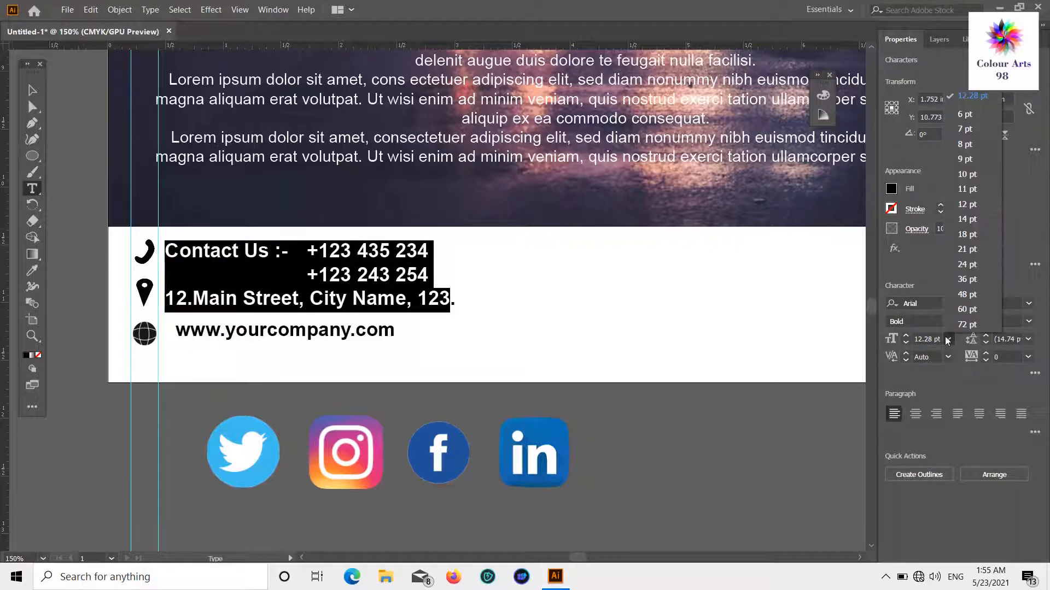
pyautogui.click(963, 352)
pyautogui.click(527, 369)
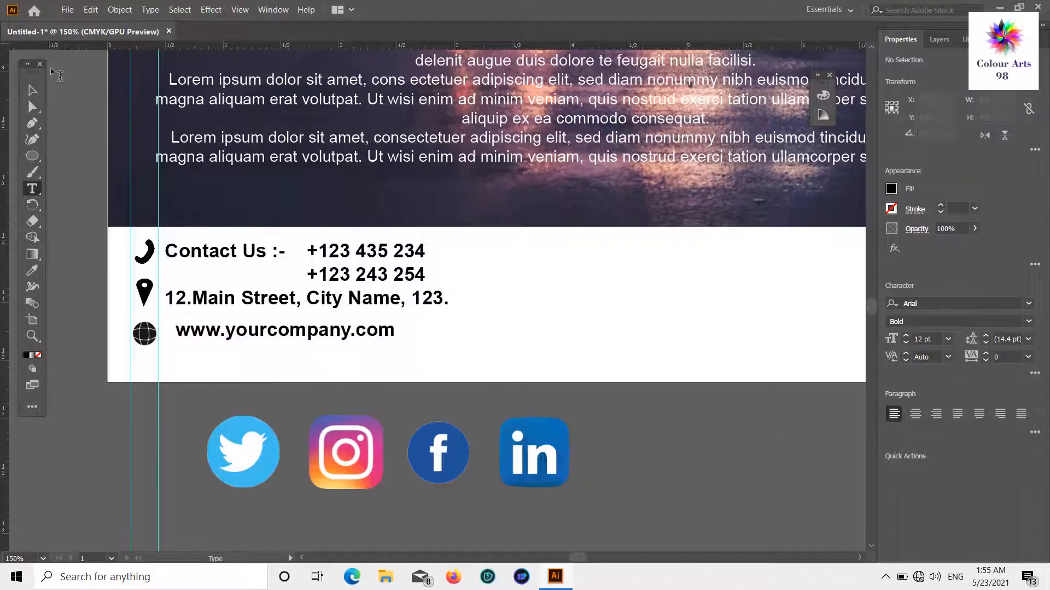
# - Shift the contact text block right so that it aligns with the start of the web address
pyautogui.click(33, 91)
pyautogui.moveTo(230, 299); pyautogui.dragTo(241, 299)
pyautogui.click(657, 389)
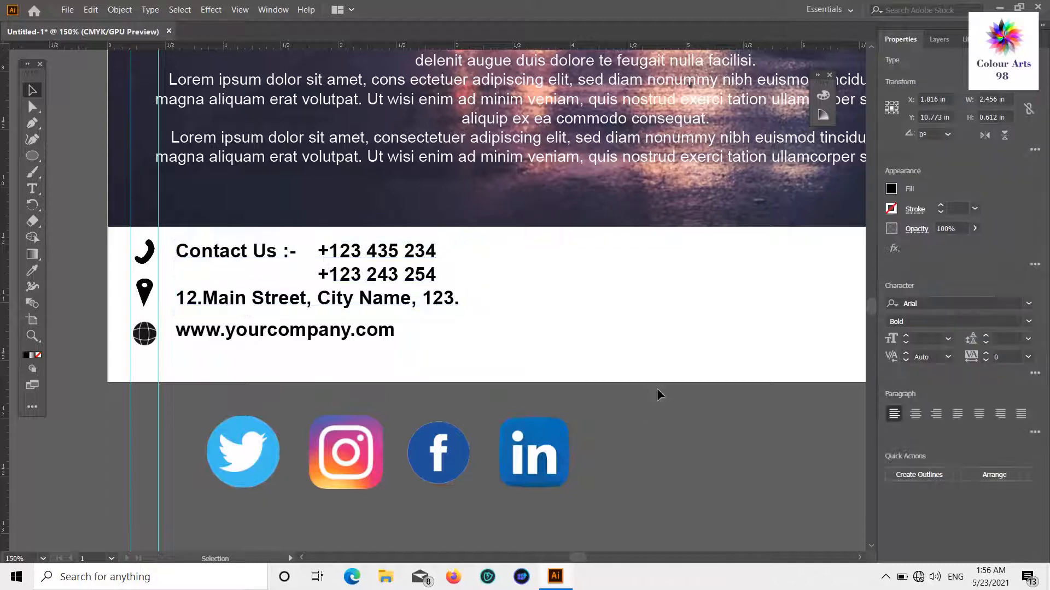
pyautogui.press('t')
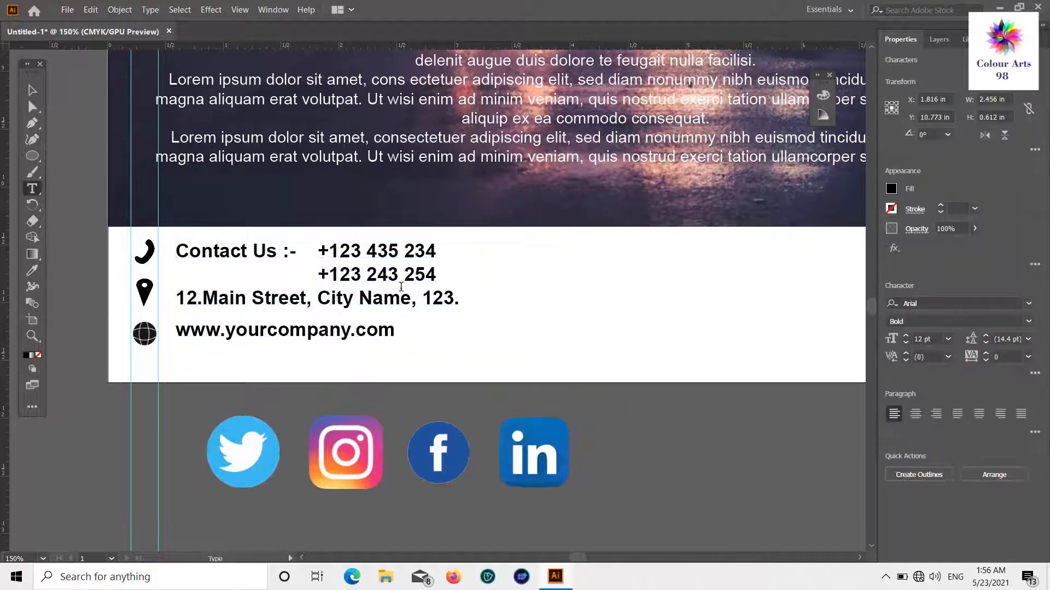
# - Insert a blank line between the second phone number and the address, with its font size set to 9 pt
pyautogui.click(445, 279)
pyautogui.press('Return')
pyautogui.click(947, 339)
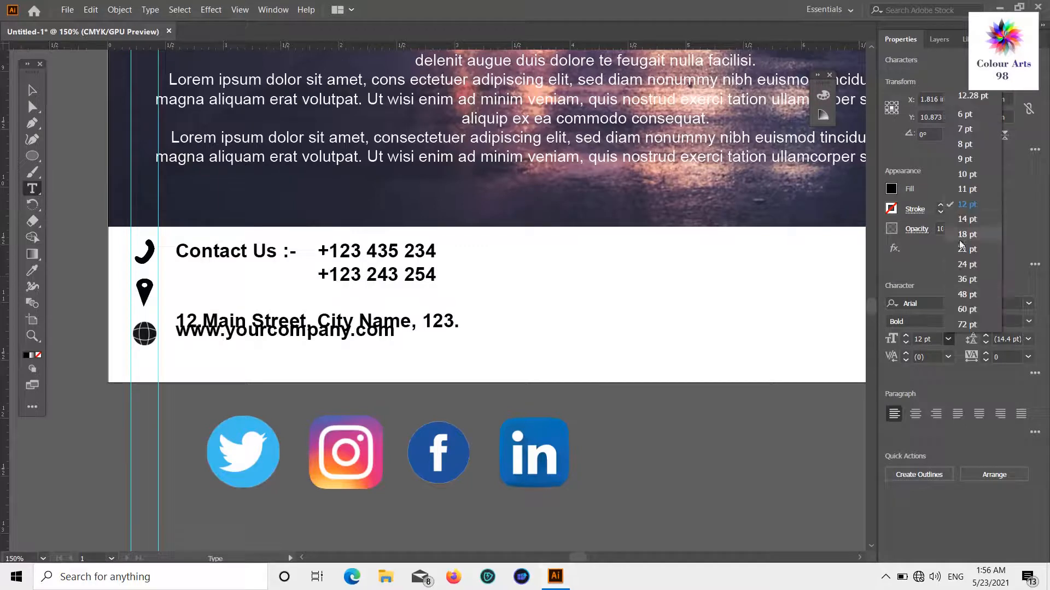
pyautogui.click(963, 170)
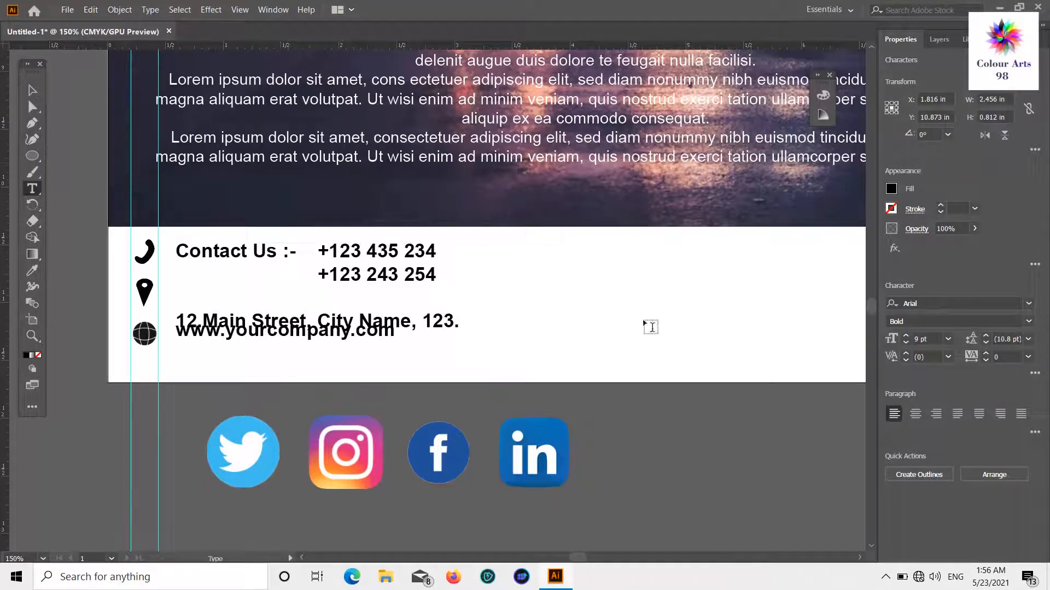
# - Move the web address and globe icon down below the address line, and lower the location pin toward the address
pyautogui.click(32, 89)
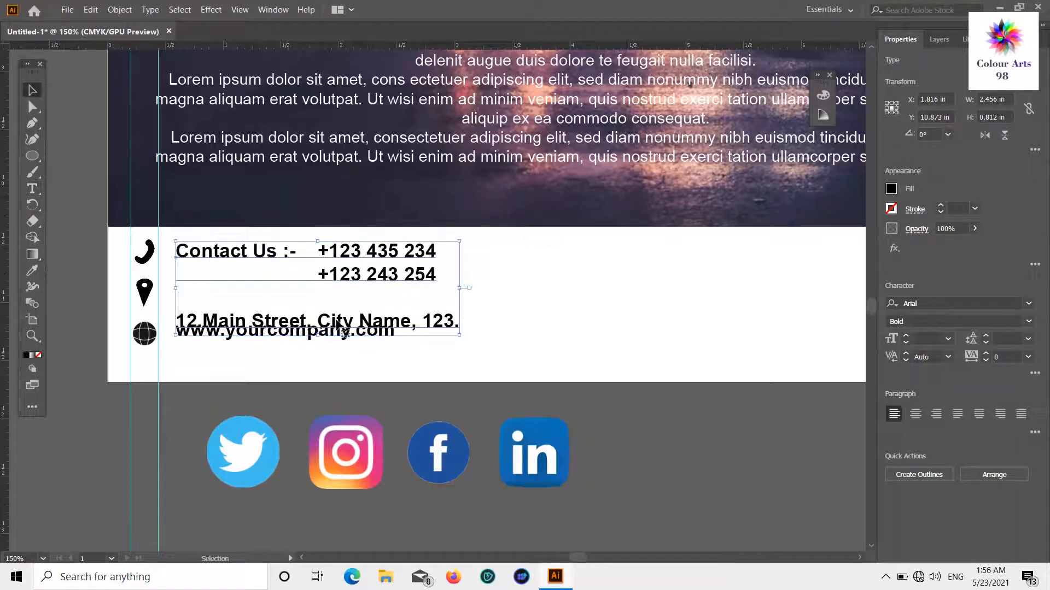
pyautogui.moveTo(339, 328); pyautogui.dragTo(336, 356)
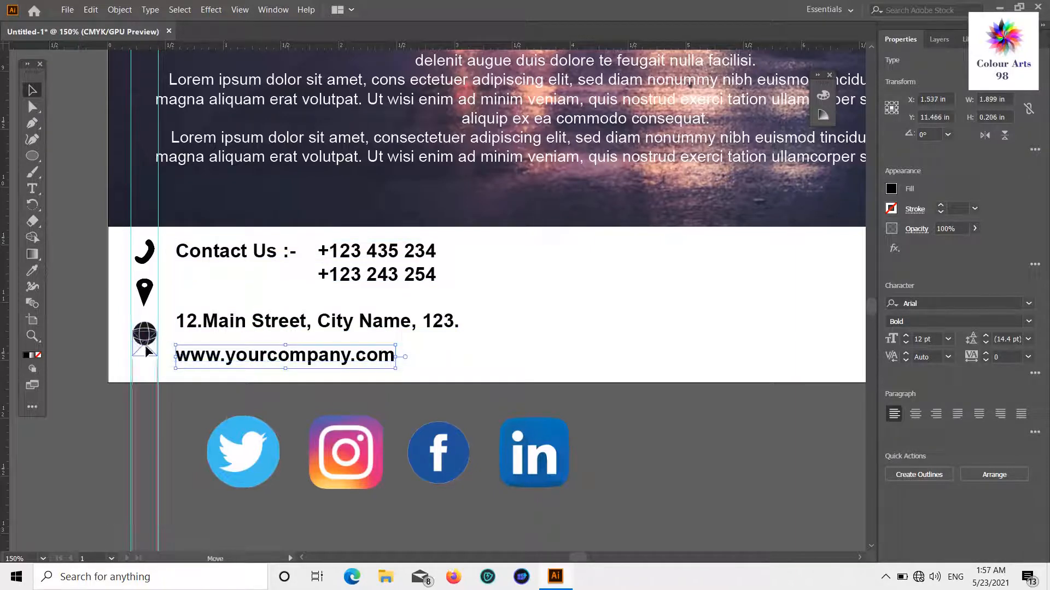
pyautogui.moveTo(146, 348); pyautogui.dragTo(145, 358)
pyautogui.click(687, 422)
pyautogui.moveTo(142, 285); pyautogui.dragTo(144, 310)
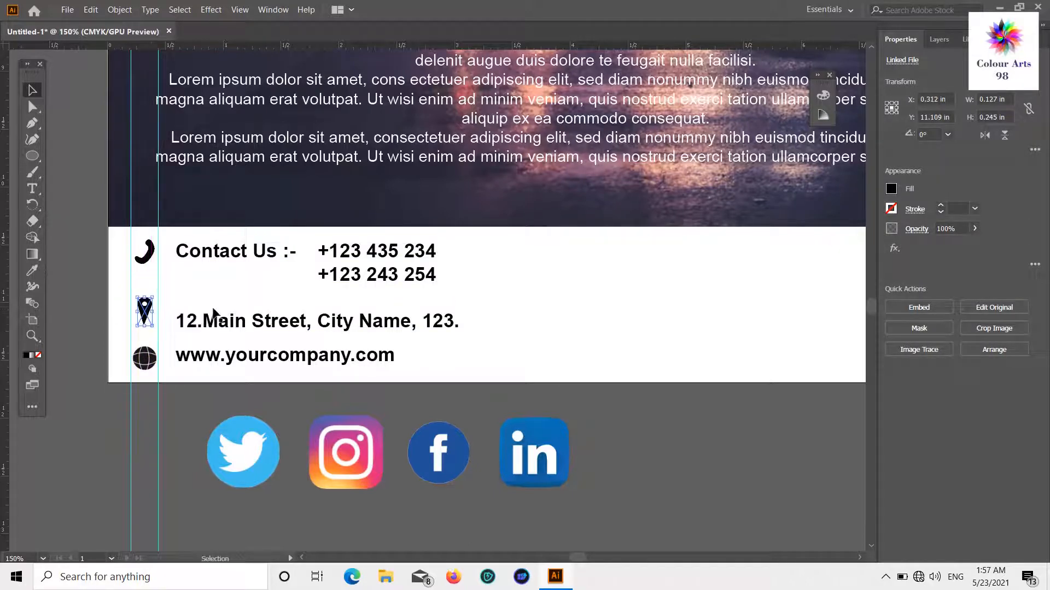
pyautogui.click(672, 425)
pyautogui.doubleClick(323, 365)
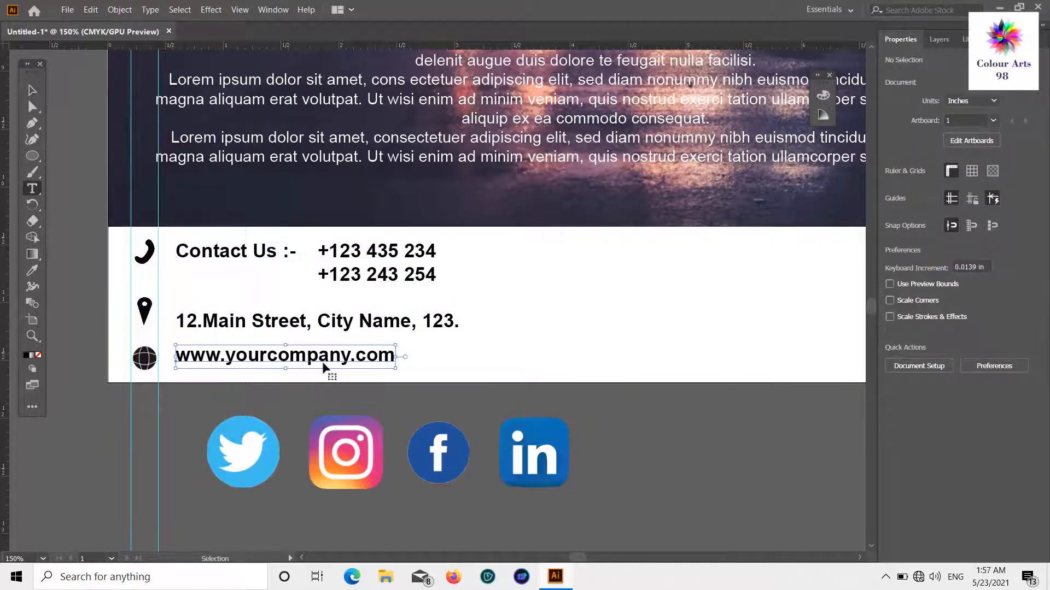
pyautogui.moveTo(392, 354); pyautogui.dragTo(169, 354)
pyautogui.rightClick(206, 356)
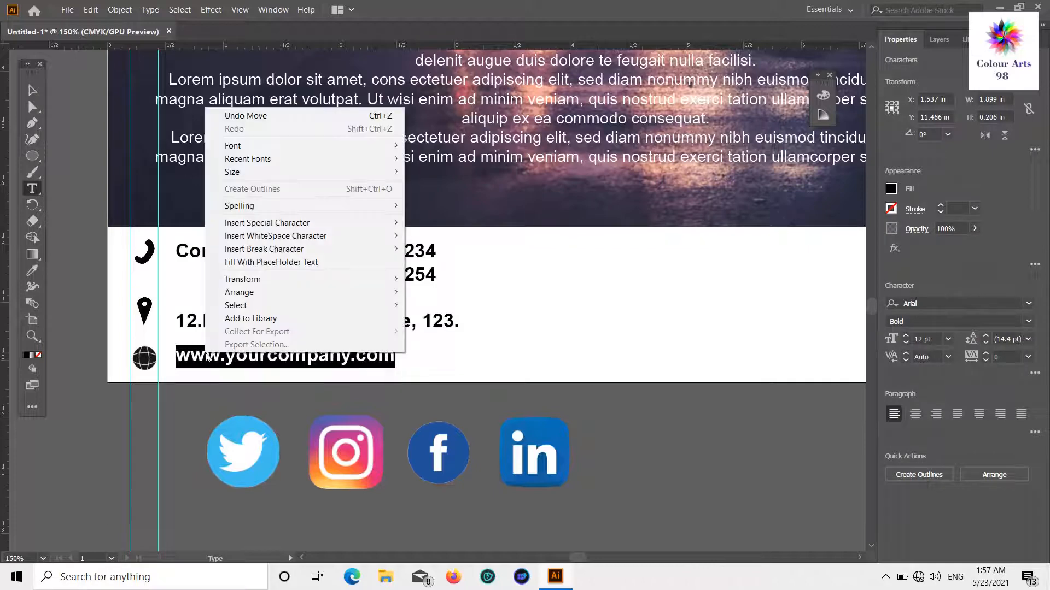
pyautogui.click(556, 382)
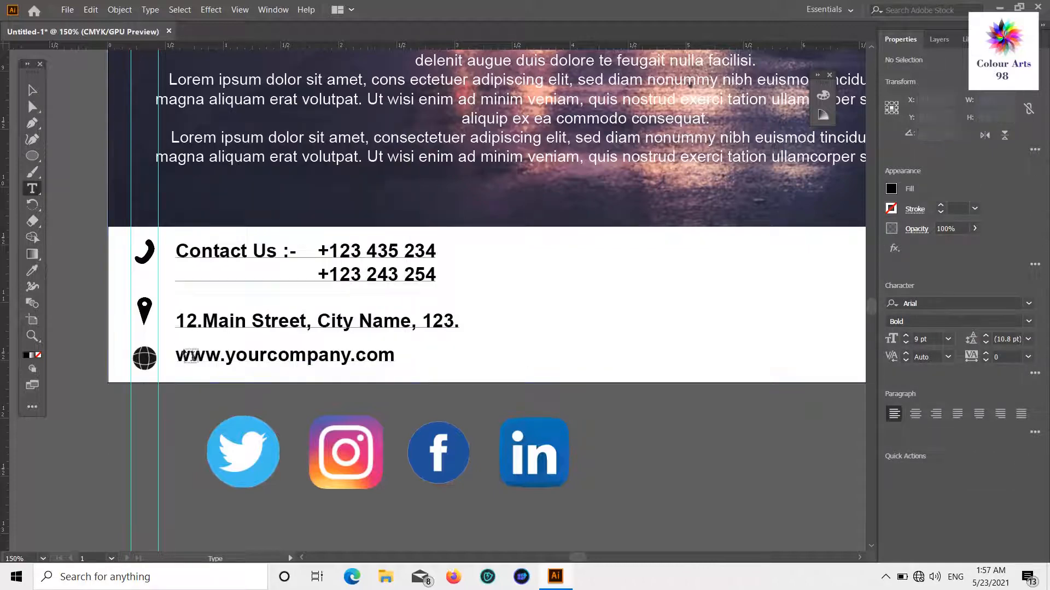
pyautogui.click(230, 390)
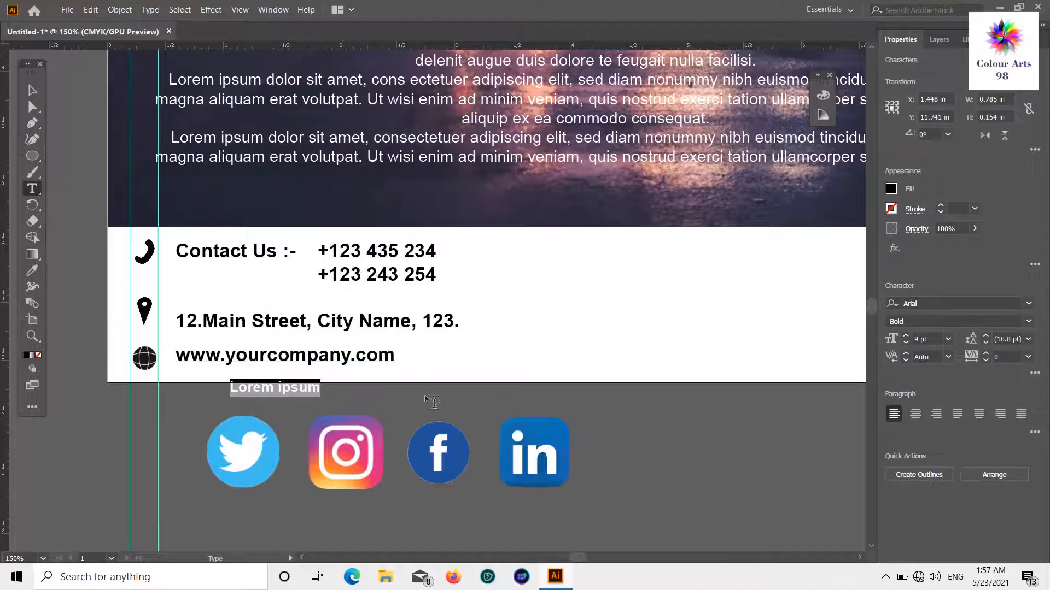
pyautogui.hotkey('ctrl', 'z')
# - Lower the web address and its globe icon slightly within the white footer
pyautogui.moveTo(203, 366); pyautogui.dragTo(207, 372)
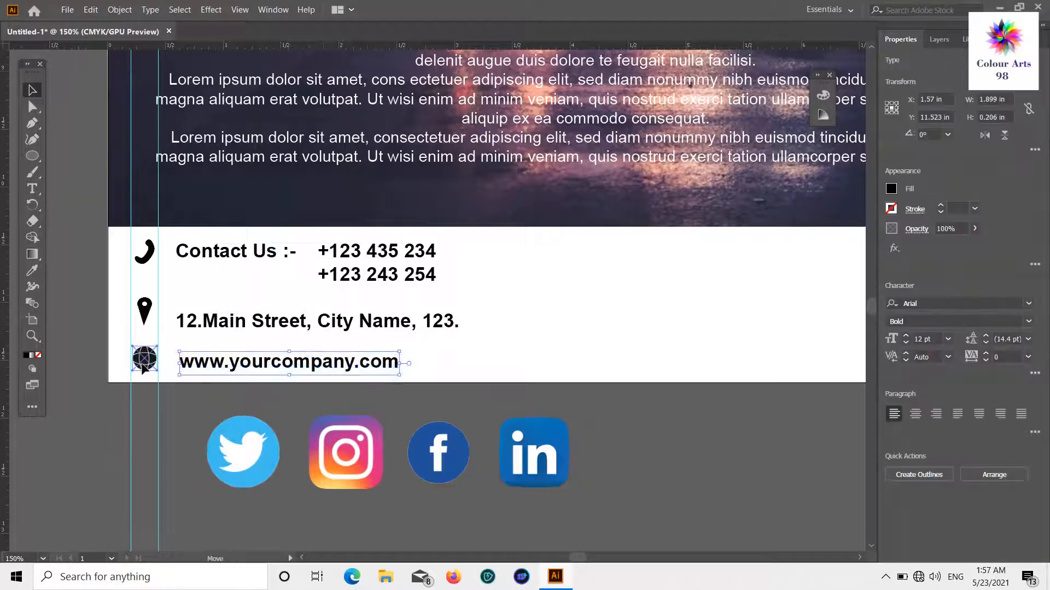
pyautogui.click(774, 450)
# - Move the row of four social media icons from below the artboard onto the right half of the white footer
pyautogui.scroll(-2, 774, 450)
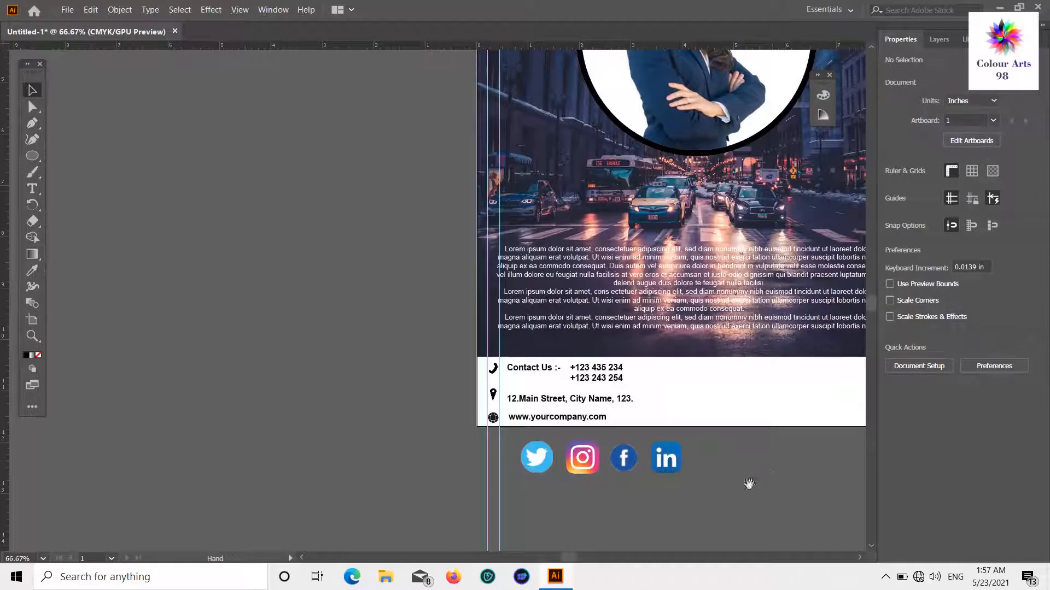
pyautogui.scroll(1, 747, 485)
pyautogui.moveTo(674, 495); pyautogui.dragTo(514, 445)
pyautogui.hscroll(3, 514, 445)
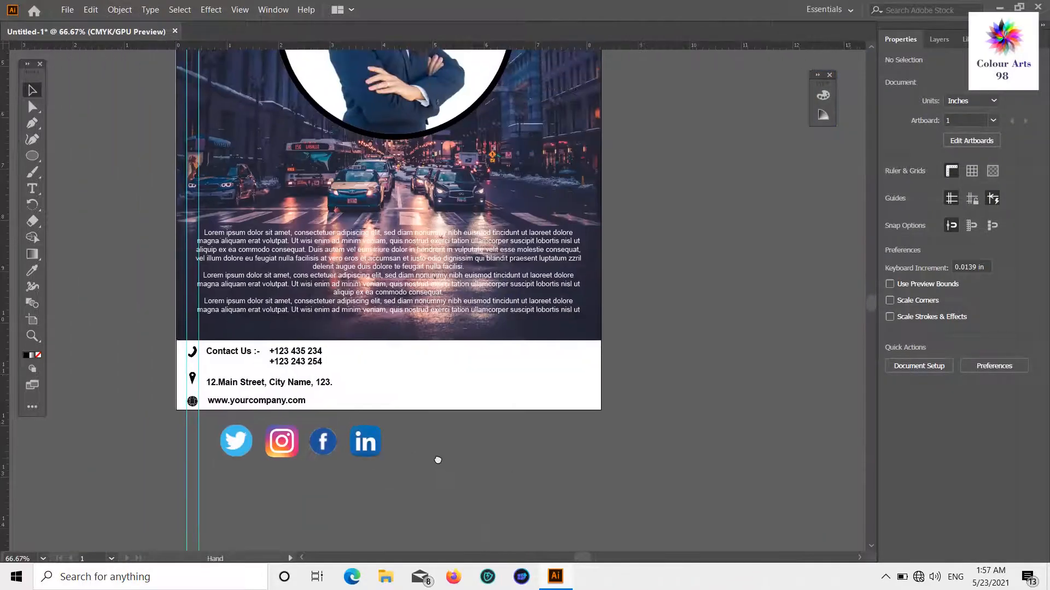
pyautogui.scroll(1, 434, 438)
pyautogui.moveTo(335, 460); pyautogui.dragTo(655, 366)
pyautogui.click(660, 480)
pyautogui.click(712, 469)
# - Add the text "Follow Us :-" in 12 pt to the footer and place it just above and left of the Twitter icon
pyautogui.click(32, 189)
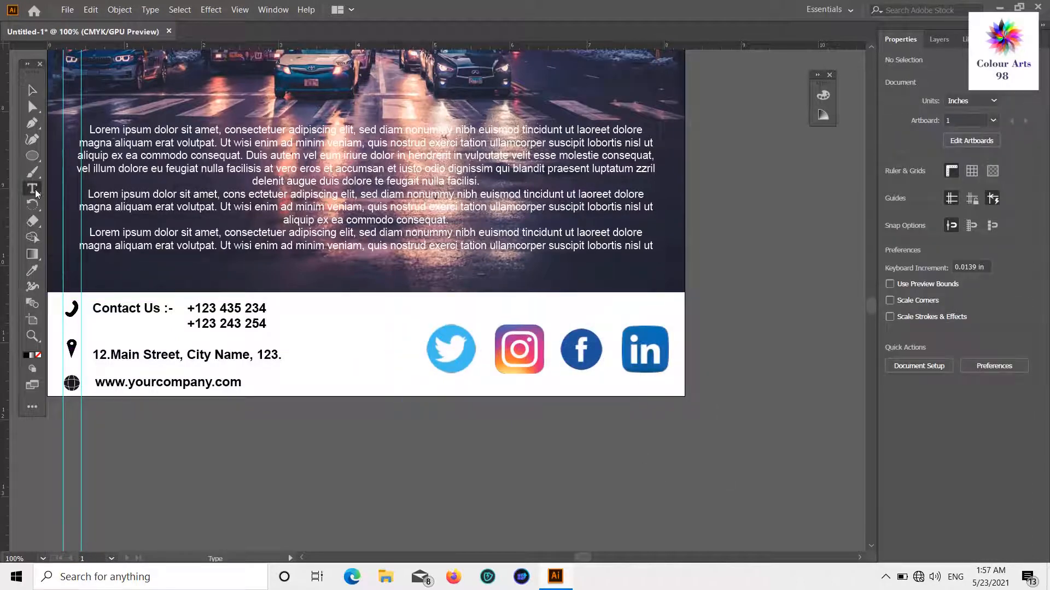
pyautogui.click(306, 314)
pyautogui.press('BackSpace')
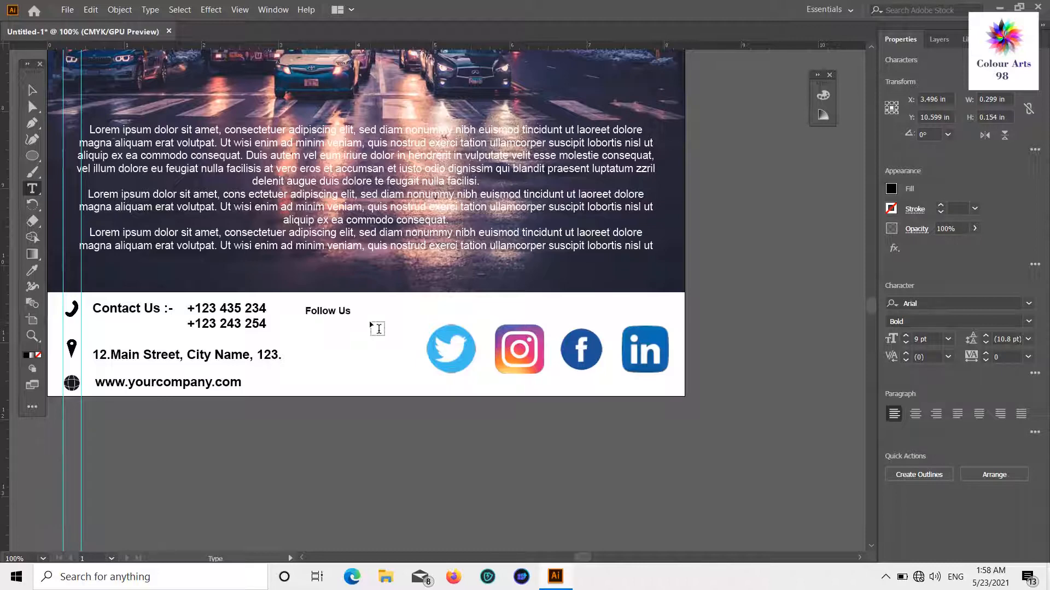
pyautogui.click(32, 90)
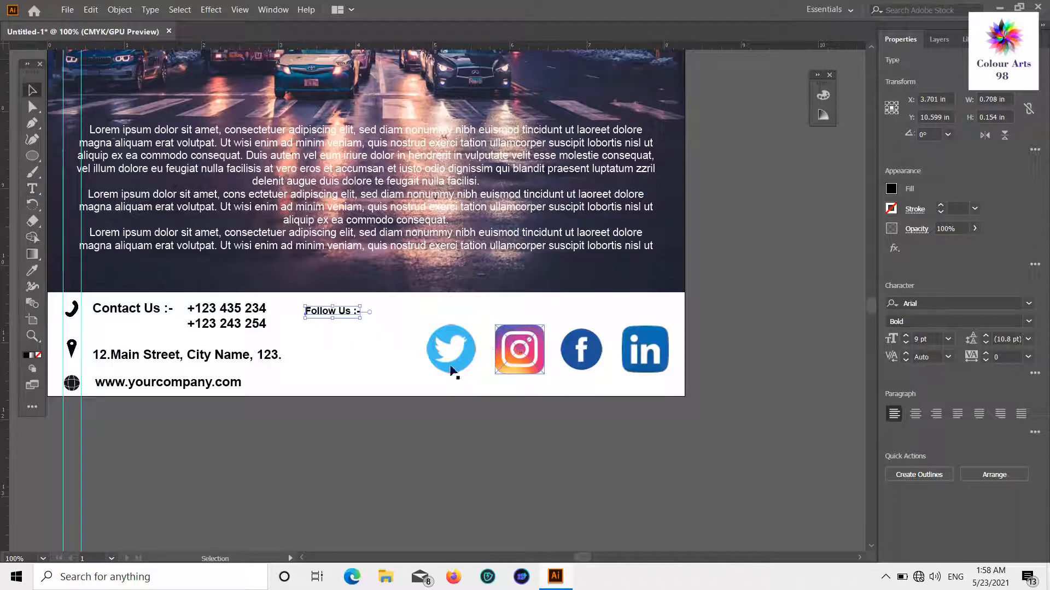
pyautogui.click(947, 339)
pyautogui.click(963, 203)
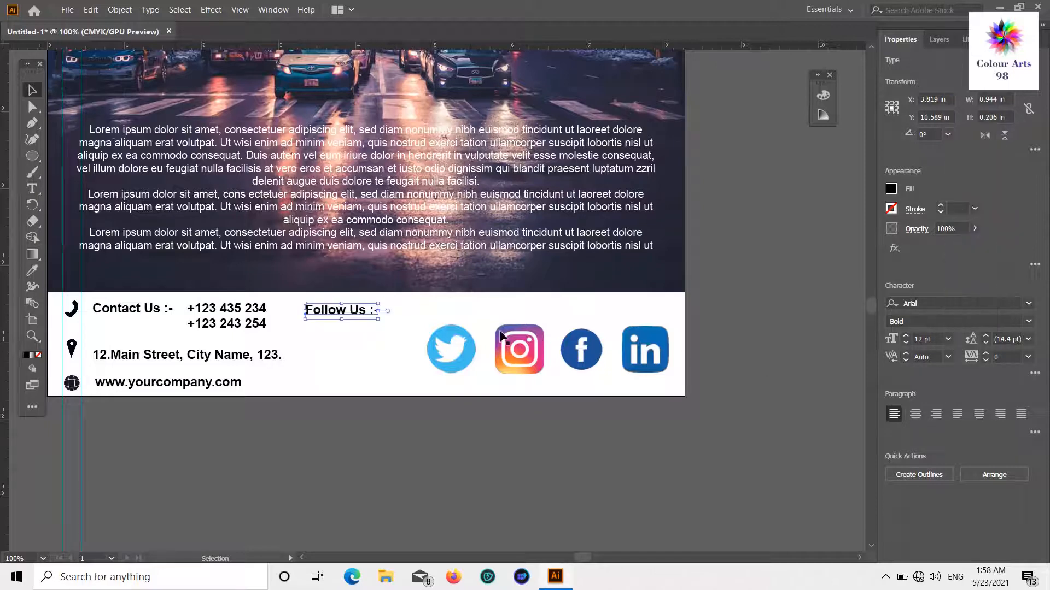
pyautogui.moveTo(346, 313); pyautogui.dragTo(390, 318)
pyautogui.click(484, 456)
pyautogui.click(668, 407)
# - Shift the social media icons left and line up the "Follow Us :-" text directly above the Twitter icon
pyautogui.scroll(1, 668, 406)
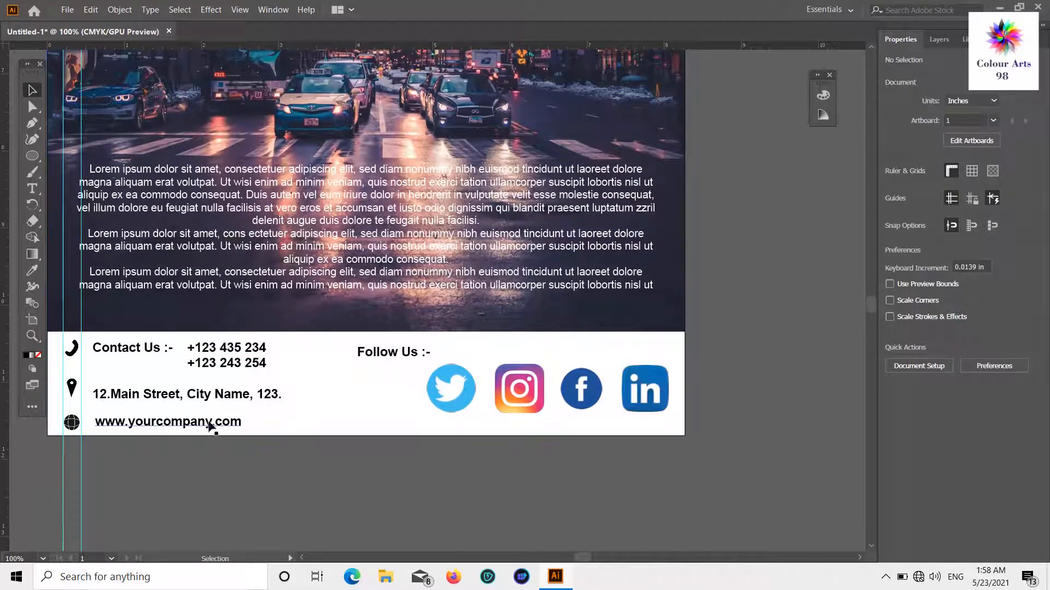
pyautogui.scroll(-2, 356, 457)
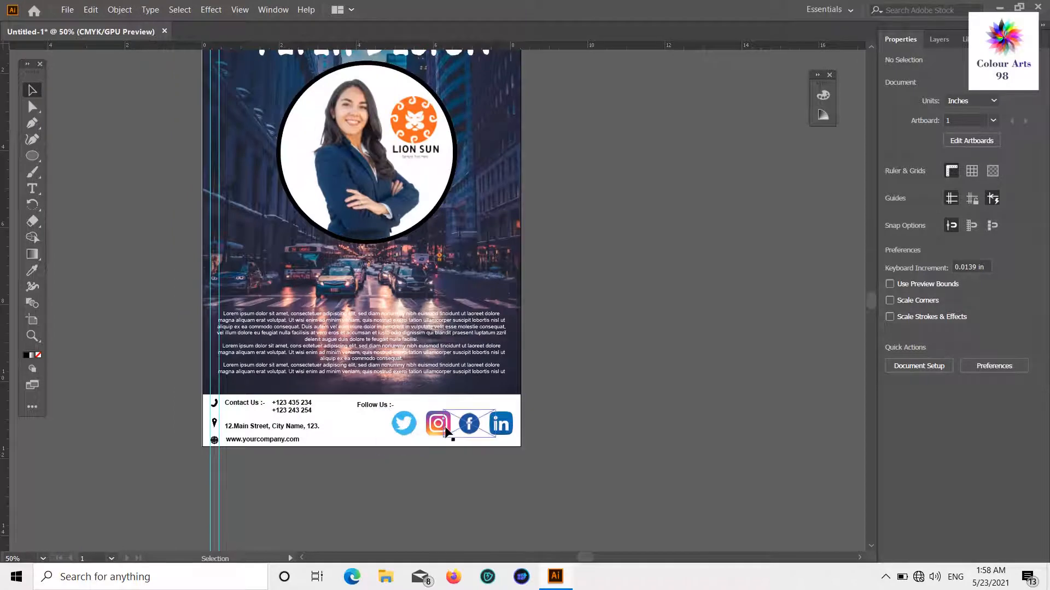
pyautogui.moveTo(447, 432); pyautogui.dragTo(424, 435)
pyautogui.moveTo(383, 407); pyautogui.dragTo(391, 401)
pyautogui.click(353, 419)
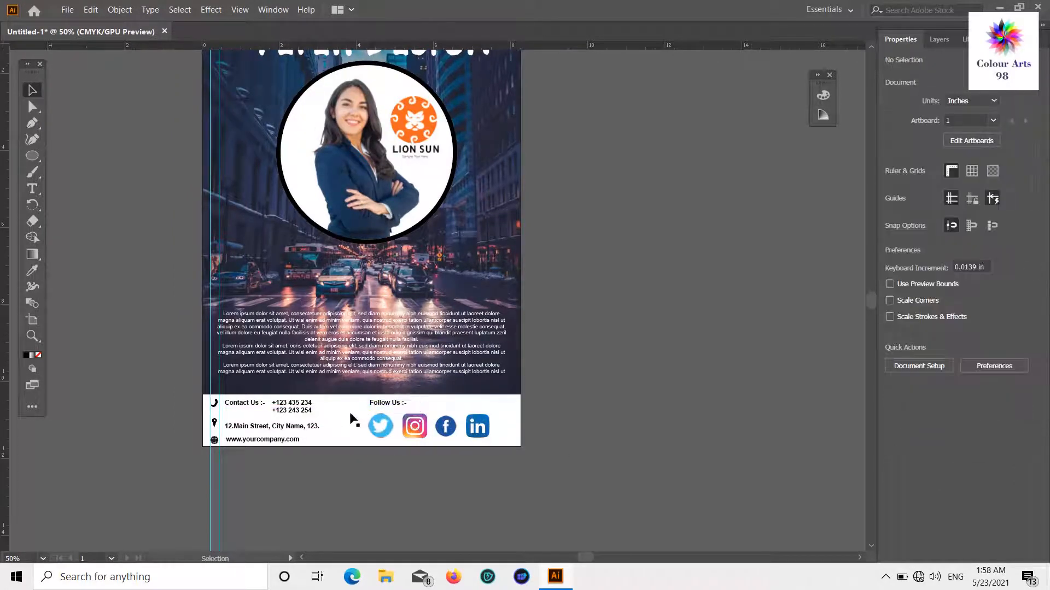
# - Select the contact text, web address and the three contact icons together and shift them right, away from the guides
pyautogui.scroll(2, 289, 461)
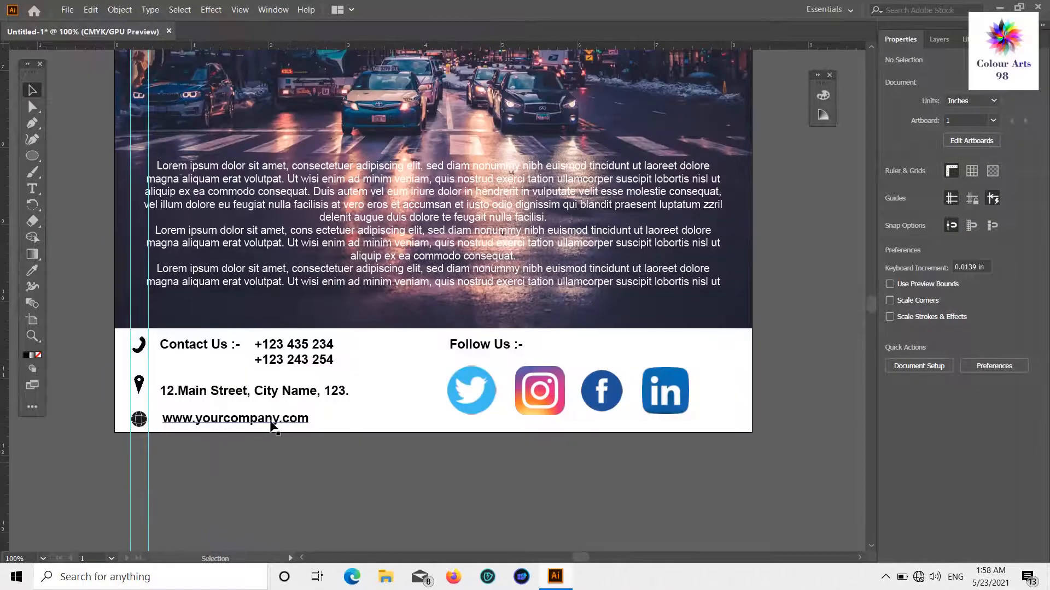
pyautogui.click(272, 424)
pyautogui.keyDown('shift'); pyautogui.click(274, 368); pyautogui.keyUp('shift')
pyautogui.keyDown('shift'); pyautogui.click(139, 344); pyautogui.keyUp('shift')
pyautogui.keyDown('shift'); pyautogui.click(139, 386); pyautogui.keyUp('shift')
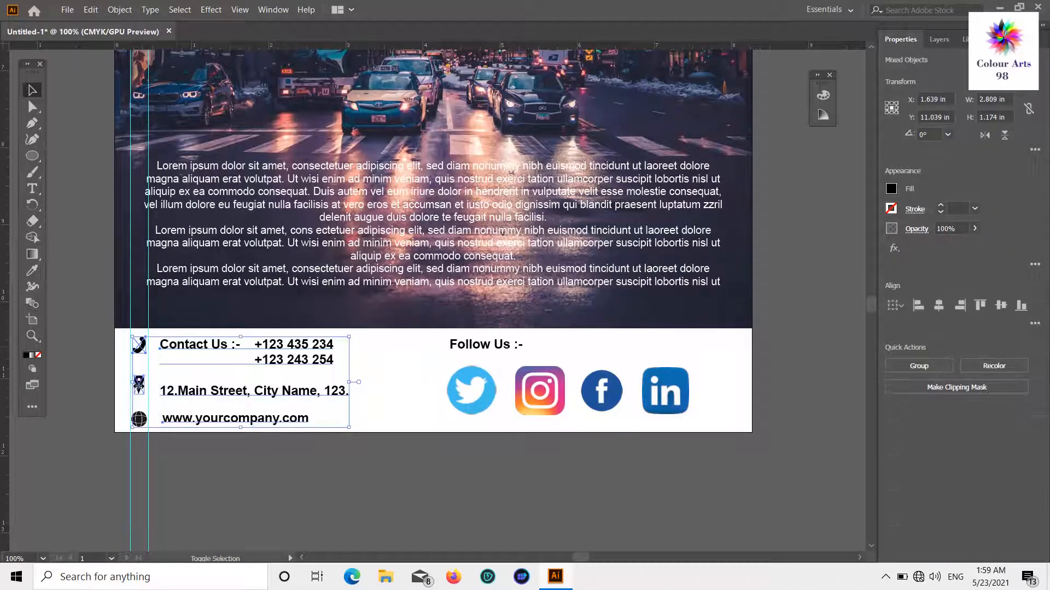
pyautogui.keyDown('shift'); pyautogui.click(139, 421); pyautogui.keyUp('shift')
pyautogui.moveTo(207, 425); pyautogui.dragTo(242, 427)
pyautogui.click(406, 474)
# - Draw a closed triangle with the Pen tool from the flyer's right edge to the portrait circle, about 1.7 in wide and 6.7 in high
pyautogui.scroll(-3, 405, 474)
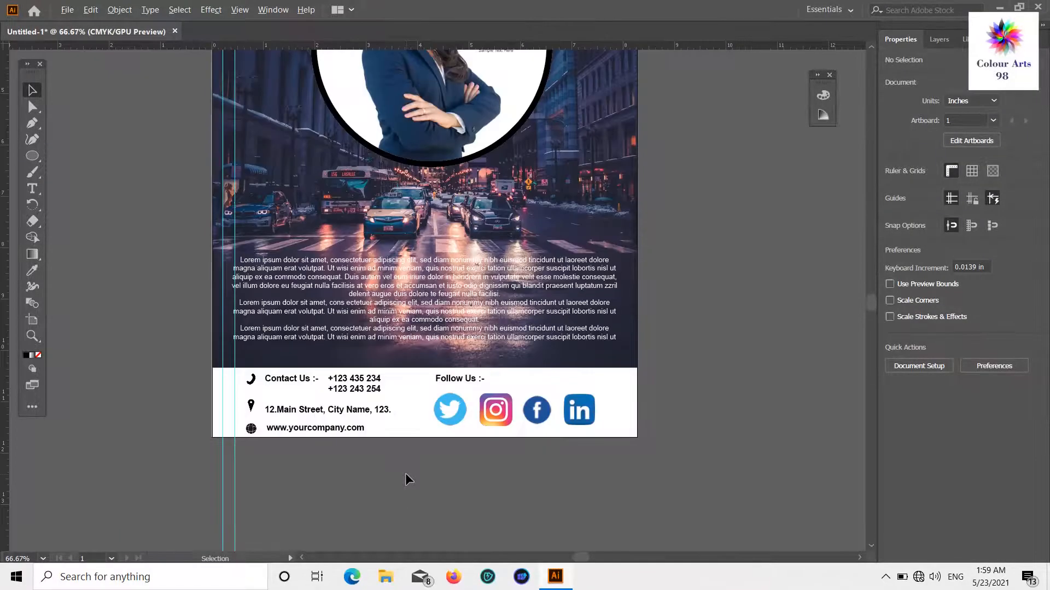
pyautogui.scroll(2, 395, 480)
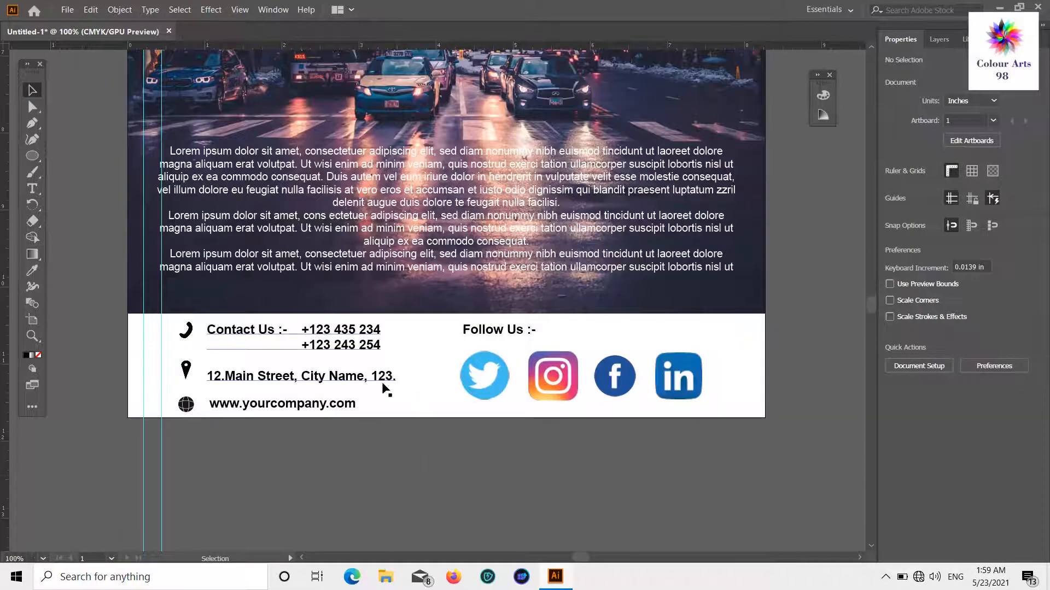
pyautogui.scroll(1, 377, 404)
pyautogui.scroll(-2, 370, 416)
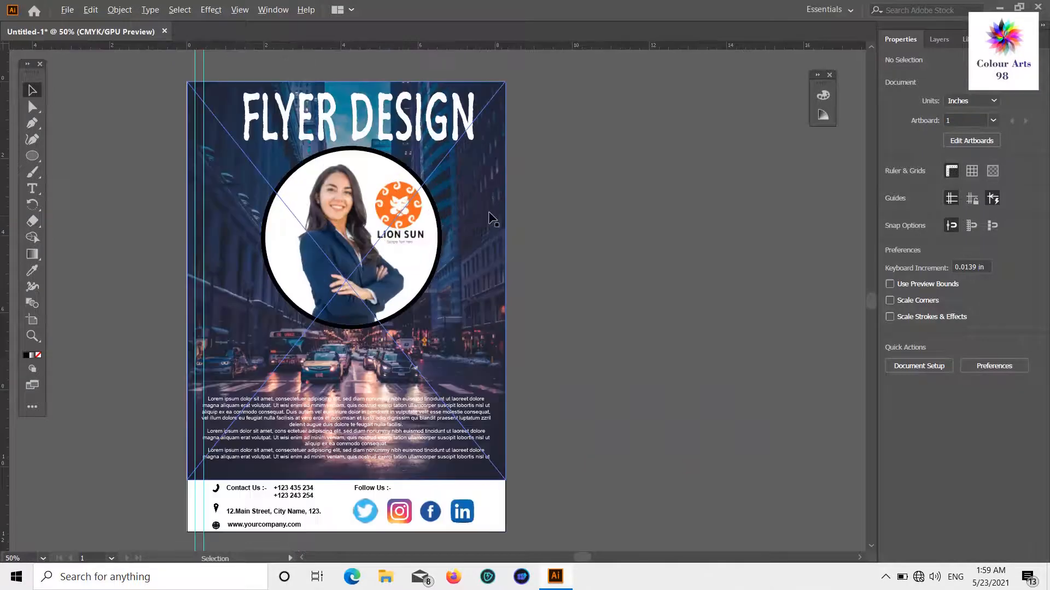
pyautogui.click(31, 123)
pyautogui.click(506, 125)
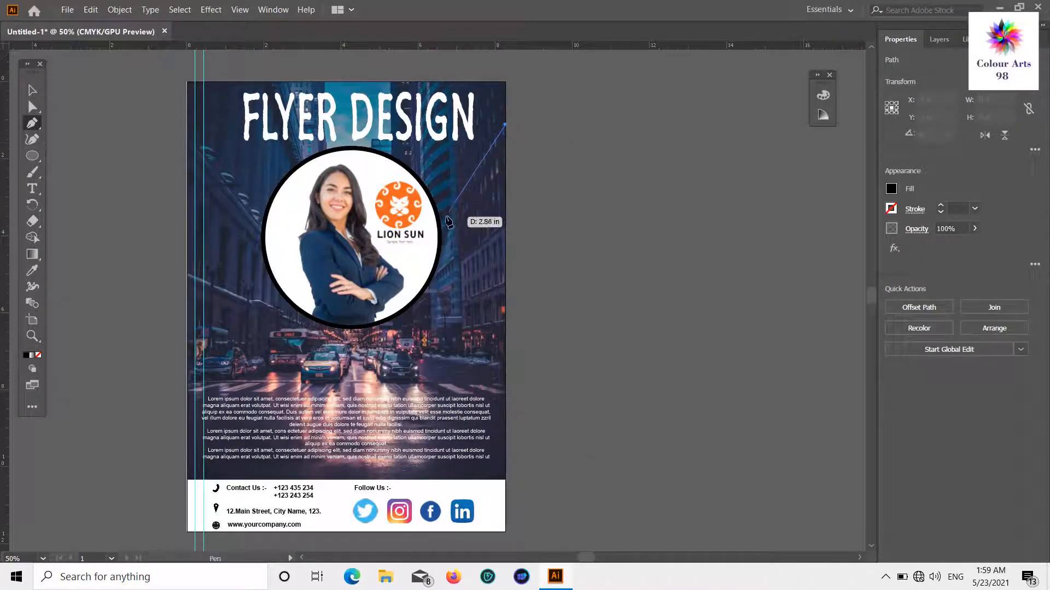
pyautogui.moveTo(439, 223); pyautogui.dragTo(451, 232)
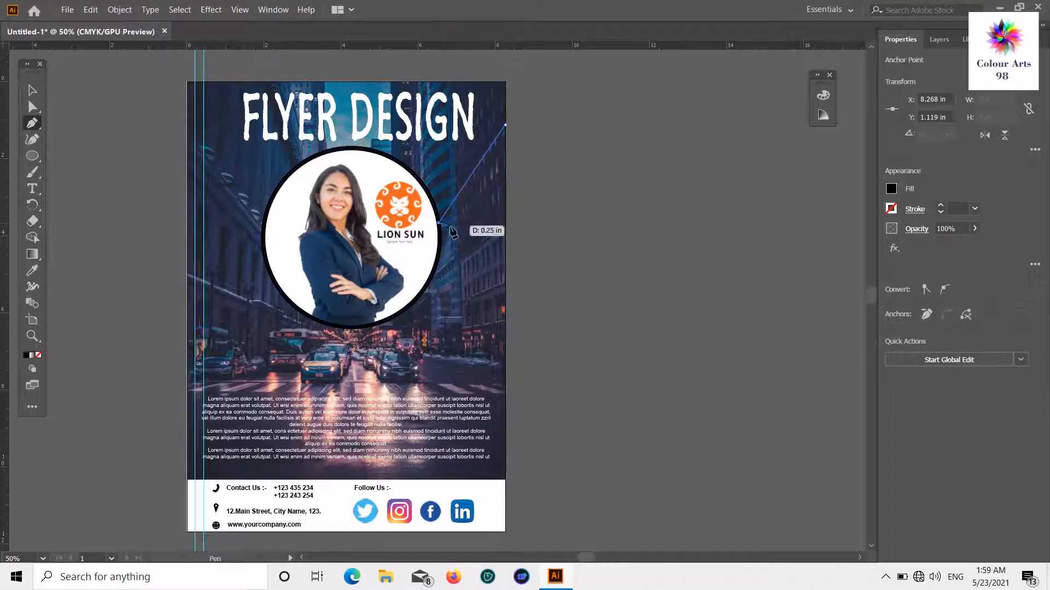
pyautogui.click(504, 382)
pyautogui.click(505, 126)
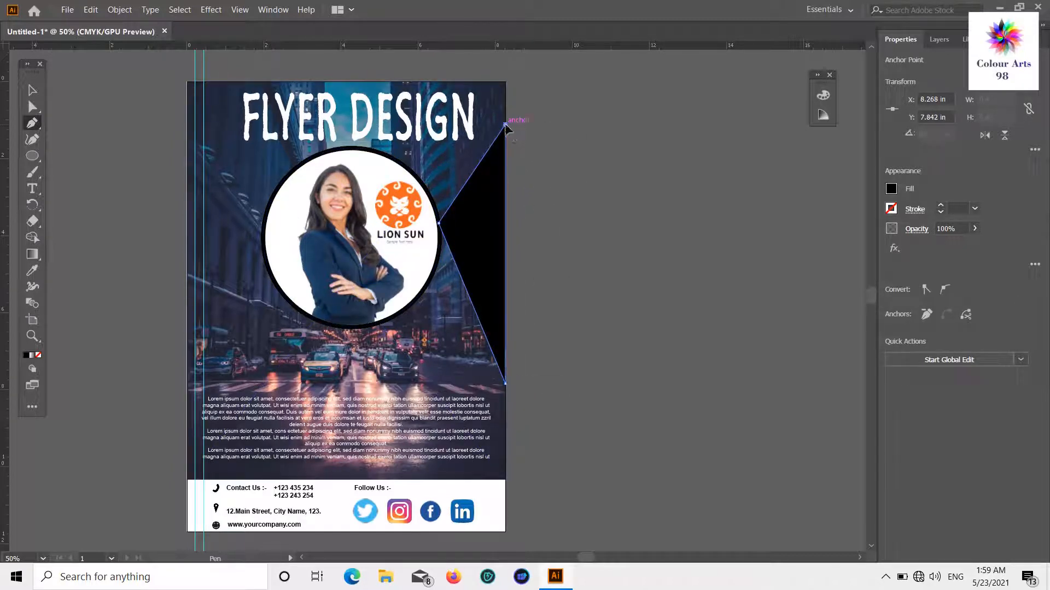
# - Fill the triangle at the flyer's right edge with white and set its opacity to 44%
pyautogui.click(891, 189)
pyautogui.click(760, 238)
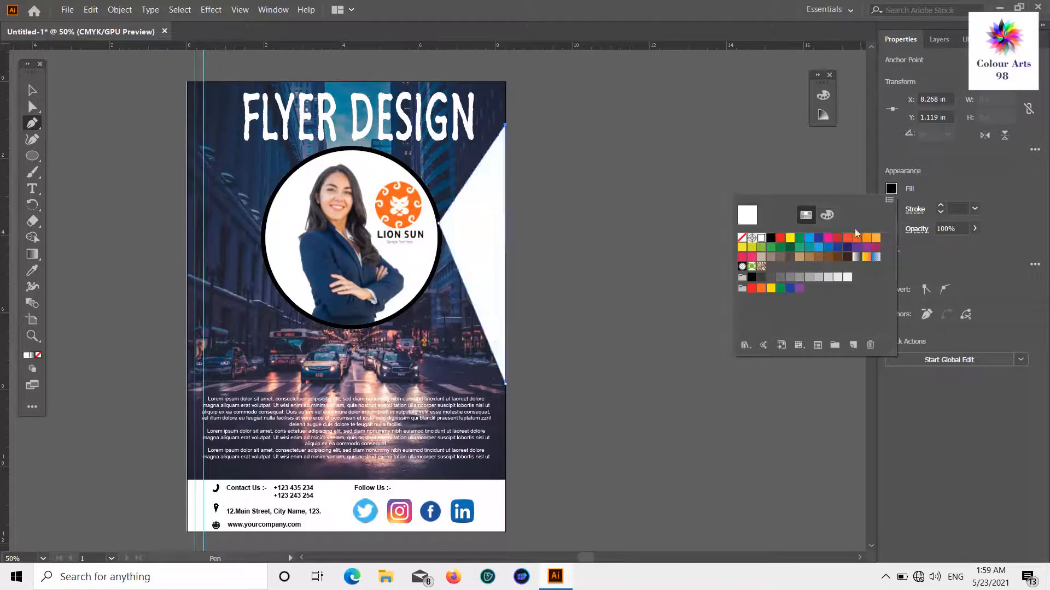
pyautogui.click(978, 180)
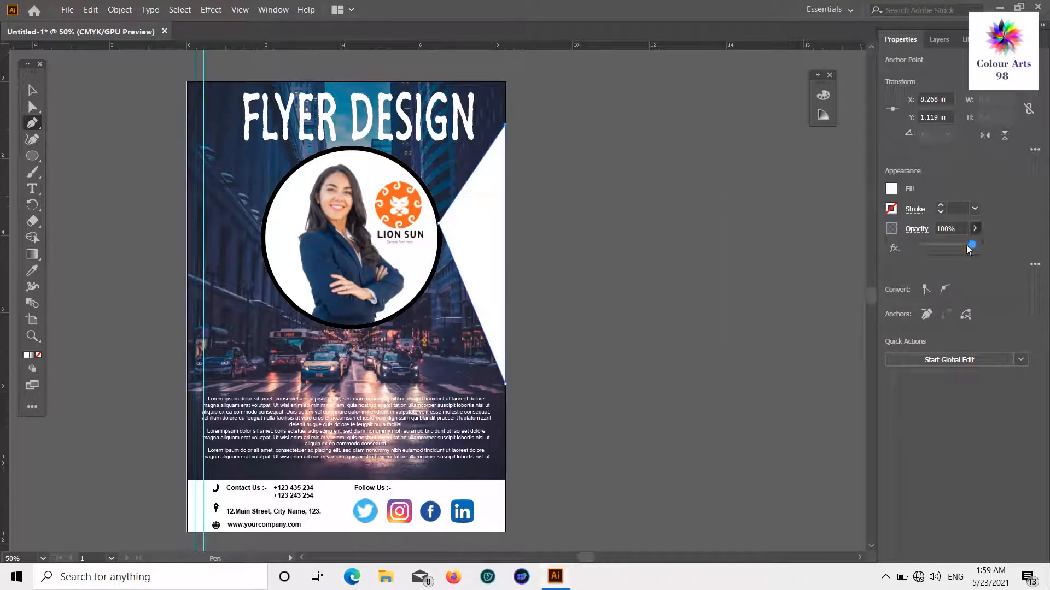
pyautogui.moveTo(969, 249); pyautogui.dragTo(944, 247)
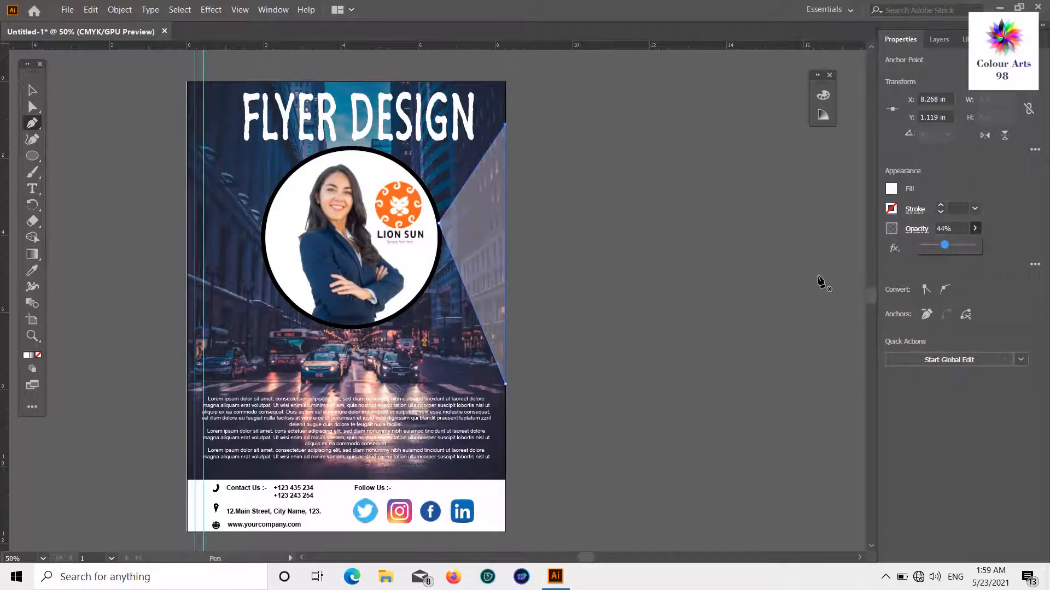
pyautogui.click(31, 96)
pyautogui.click(586, 176)
# - Draw a white triangle with the Pen tool covering the flyer's top-left corner, about 3.6 in high, reaching past the middle of the top edge
pyautogui.scroll(-2, 585, 175)
pyautogui.scroll(3, 585, 175)
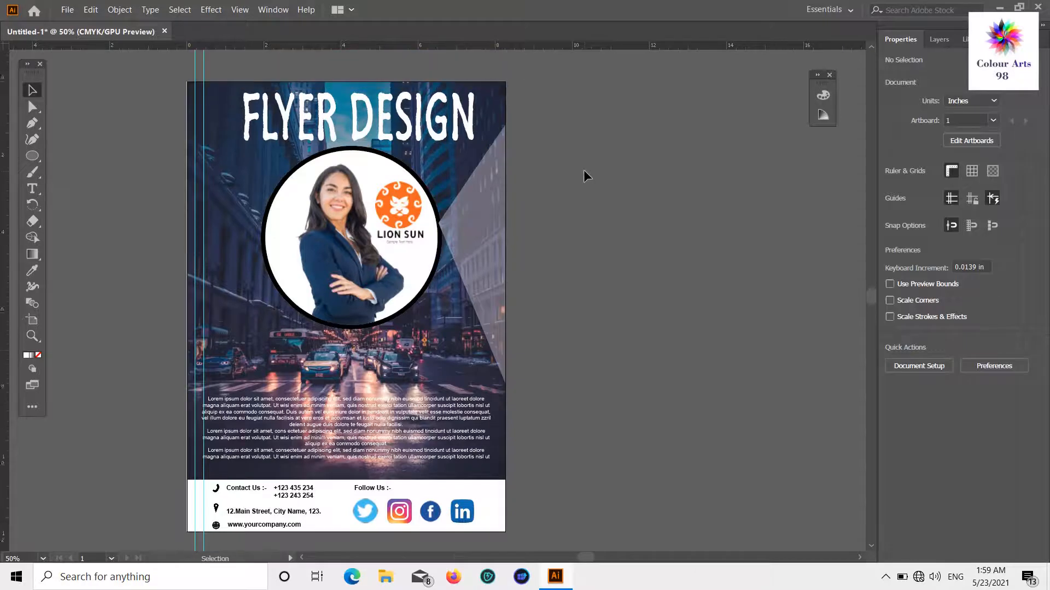
pyautogui.click(32, 123)
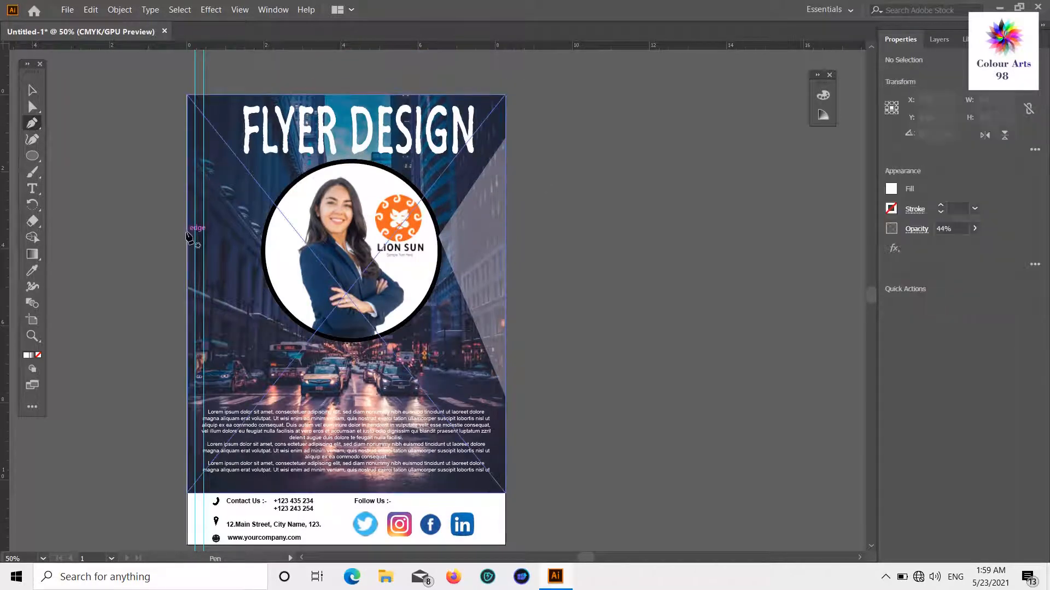
pyautogui.click(188, 234)
pyautogui.click(401, 95)
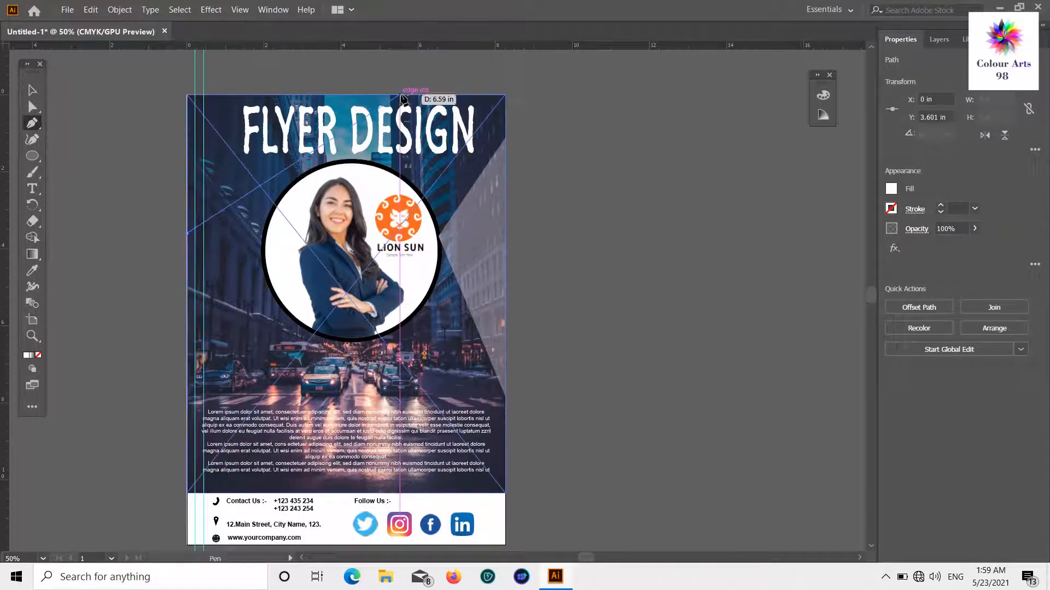
pyautogui.click(188, 96)
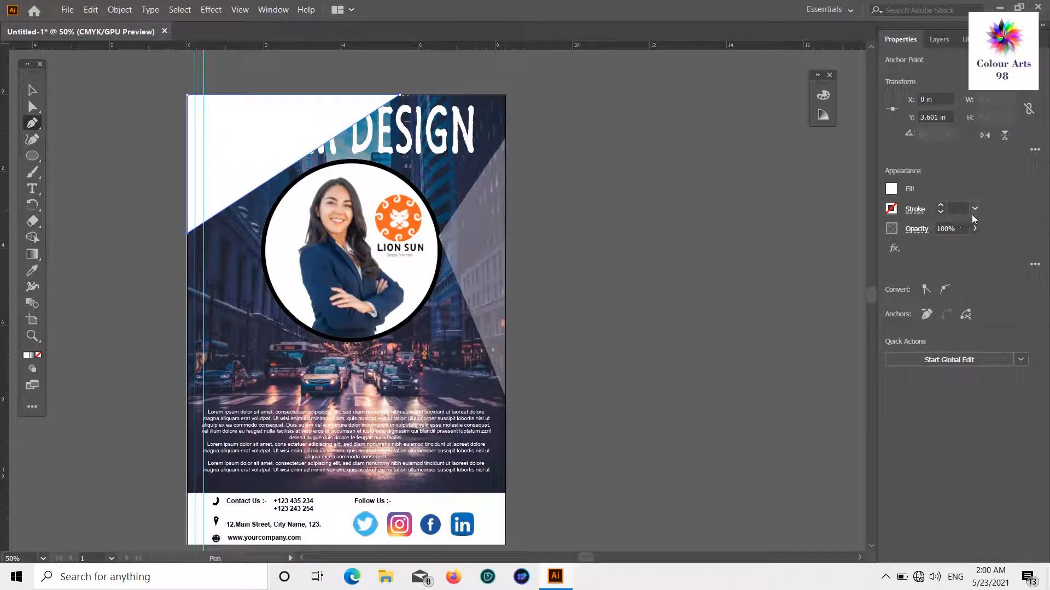
# - Reduce the opacity of the top-left corner triangle to make it semi-transparent, and select the triangle at the flyer's right edge
pyautogui.click(974, 229)
pyautogui.moveTo(952, 246); pyautogui.dragTo(946, 245)
pyautogui.click(32, 90)
pyautogui.click(480, 226)
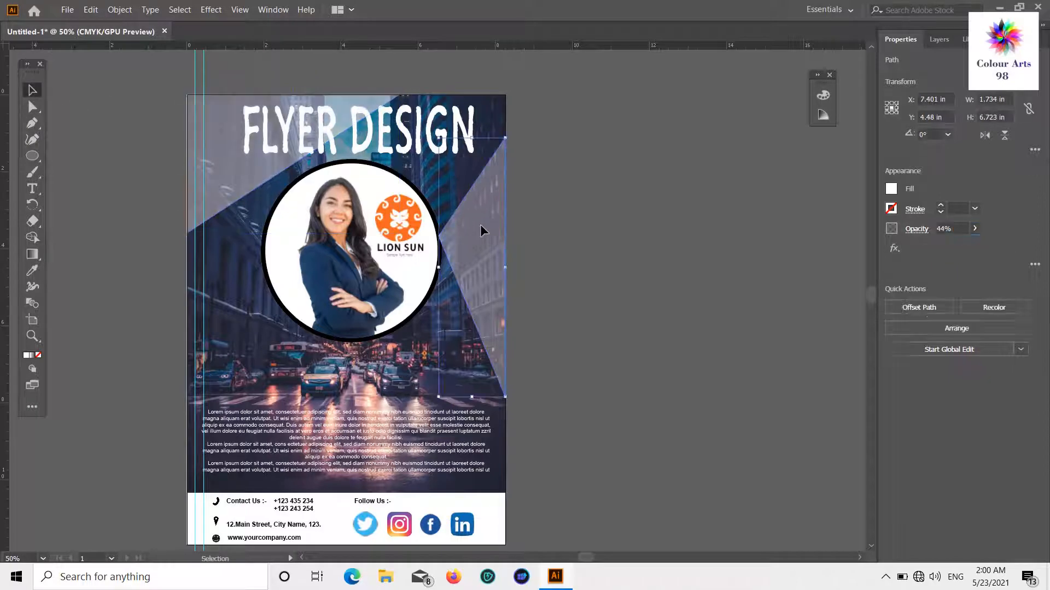
# - Bring the FLYER DESIGN heading to the front, above the top-left corner triangle
pyautogui.click(377, 182)
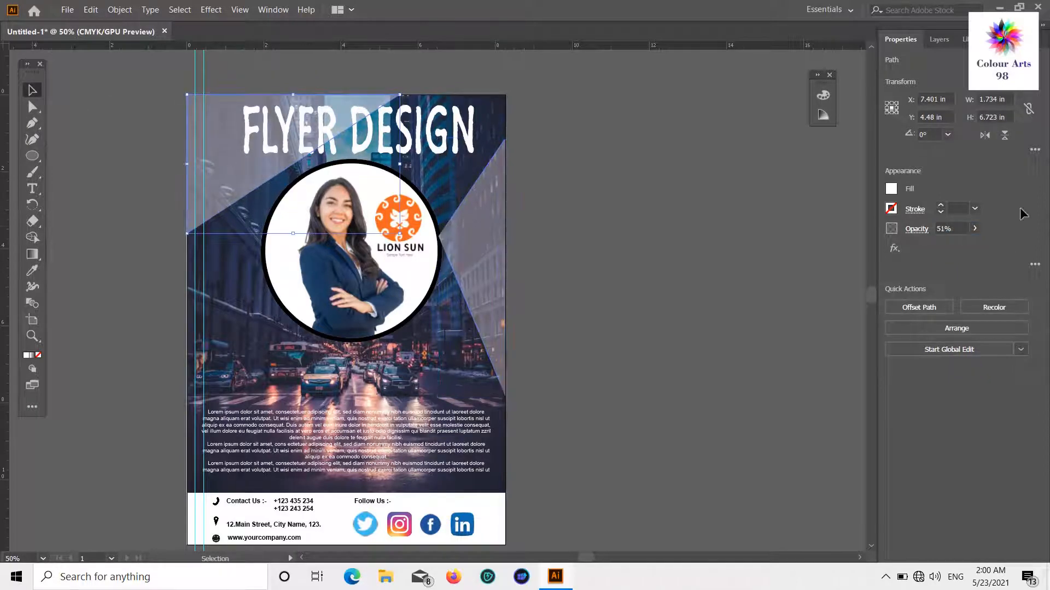
pyautogui.click(843, 244)
pyautogui.rightClick(469, 147)
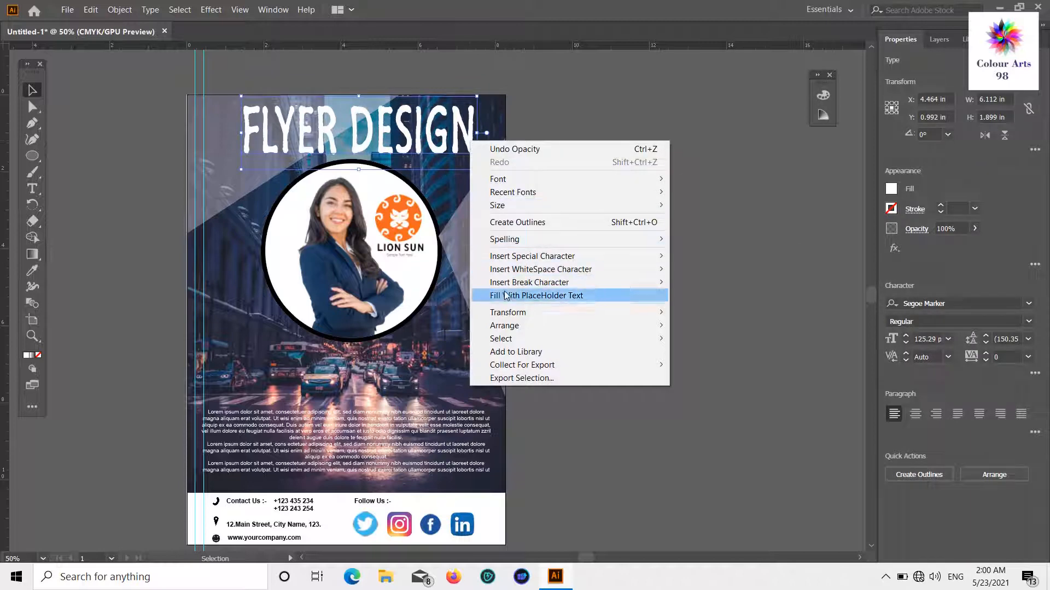
pyautogui.moveTo(629, 326)
pyautogui.click(690, 331)
# - Fill the top-left corner triangle with light blue and reduce its opacity to 22%
pyautogui.click(231, 170)
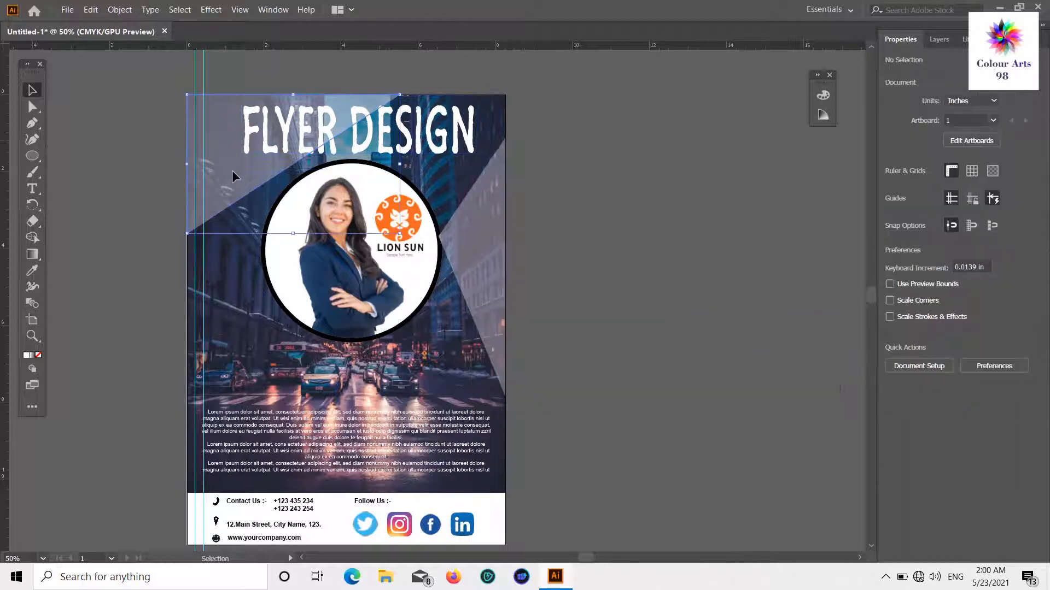
pyautogui.click(891, 189)
pyautogui.click(809, 237)
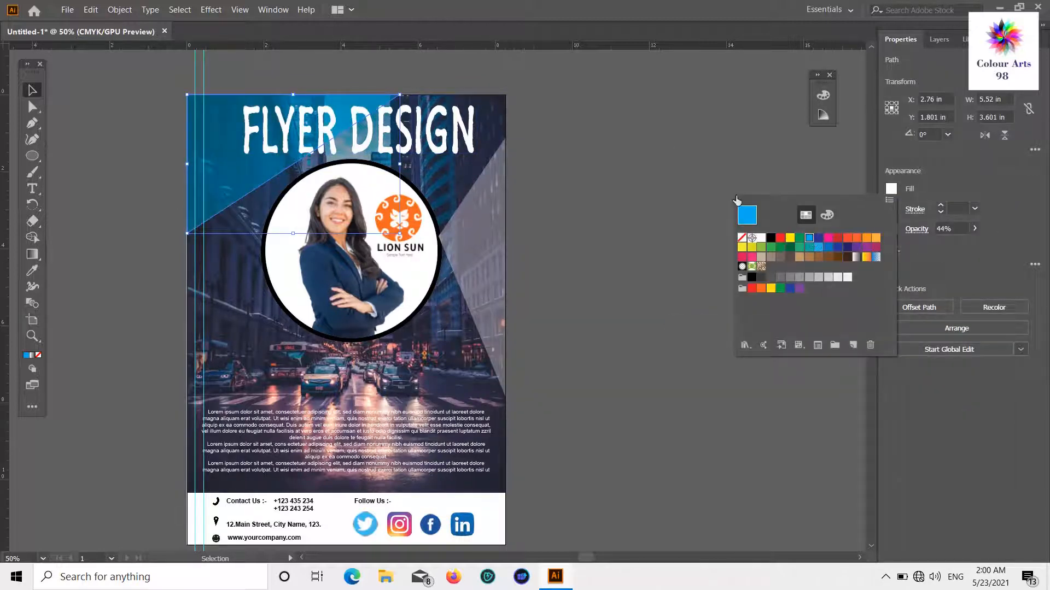
pyautogui.click(683, 172)
pyautogui.scroll(-1, 682, 173)
pyautogui.click(974, 229)
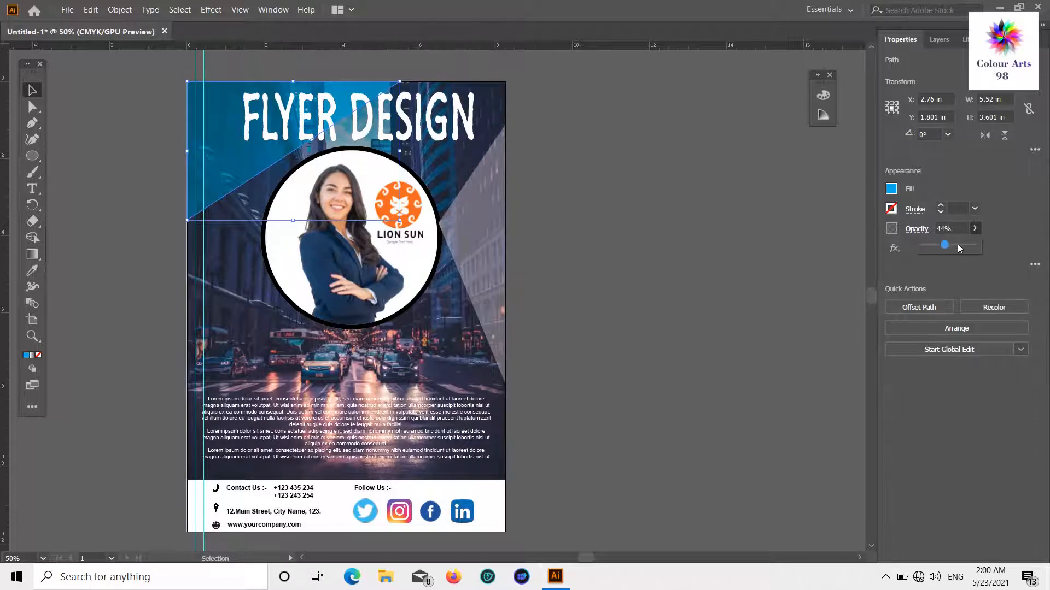
pyautogui.moveTo(947, 247); pyautogui.dragTo(934, 248)
pyautogui.click(655, 241)
pyautogui.scroll(2, 655, 234)
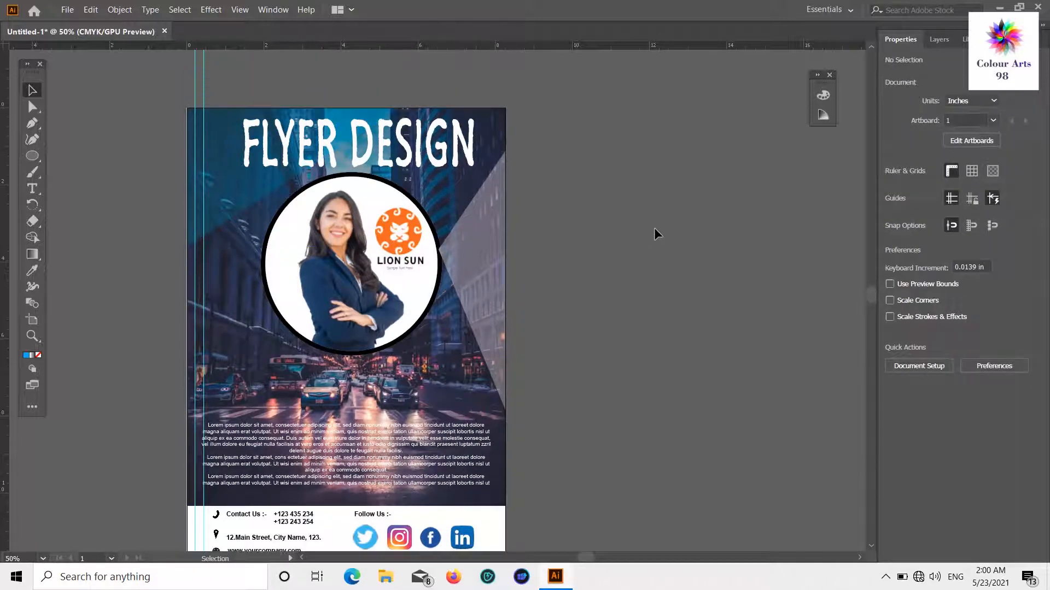
# - Reduce the opacity of the white triangle at the flyer's right edge to 30%
pyautogui.click(468, 265)
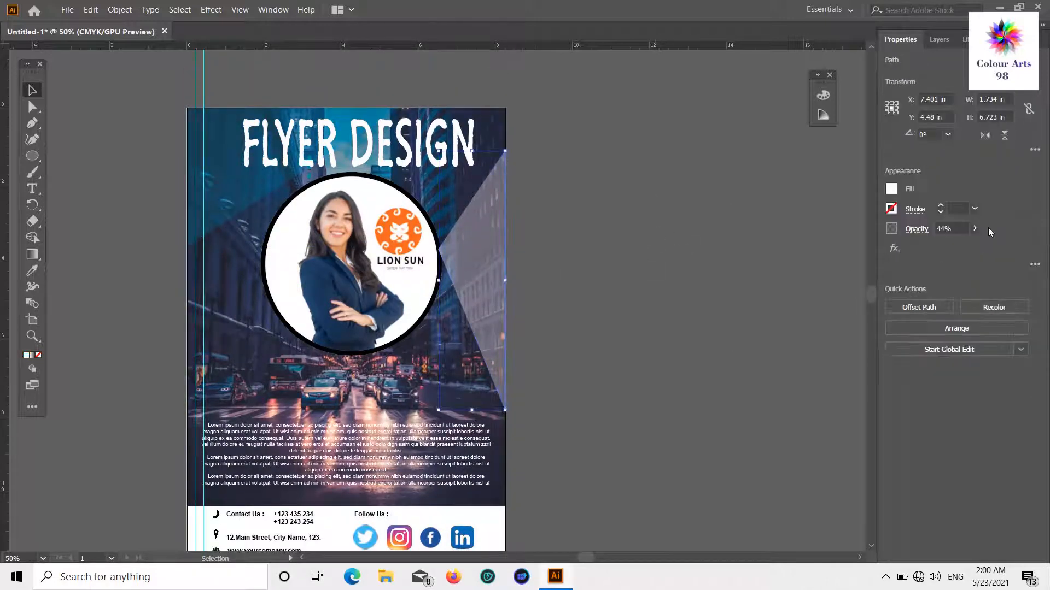
pyautogui.click(974, 229)
pyautogui.moveTo(939, 247); pyautogui.dragTo(934, 248)
pyautogui.click(720, 309)
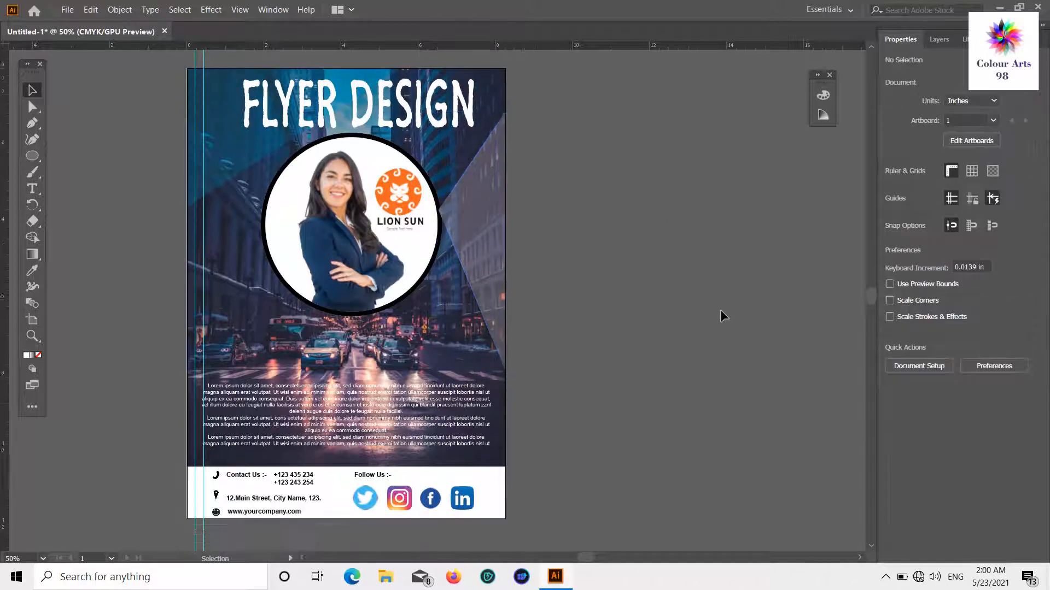
# - Draw a closed triangle with the Pen tool above the footer, spanning the flyer's full width and about 5.17 in high along the left edge
pyautogui.scroll(-4, 718, 304)
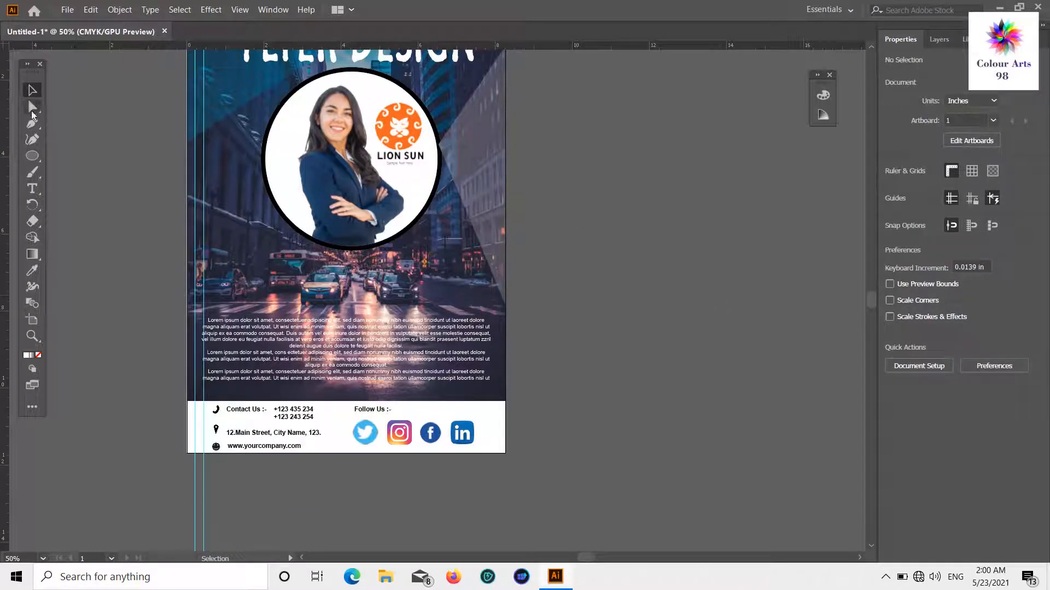
pyautogui.click(32, 123)
pyautogui.click(187, 202)
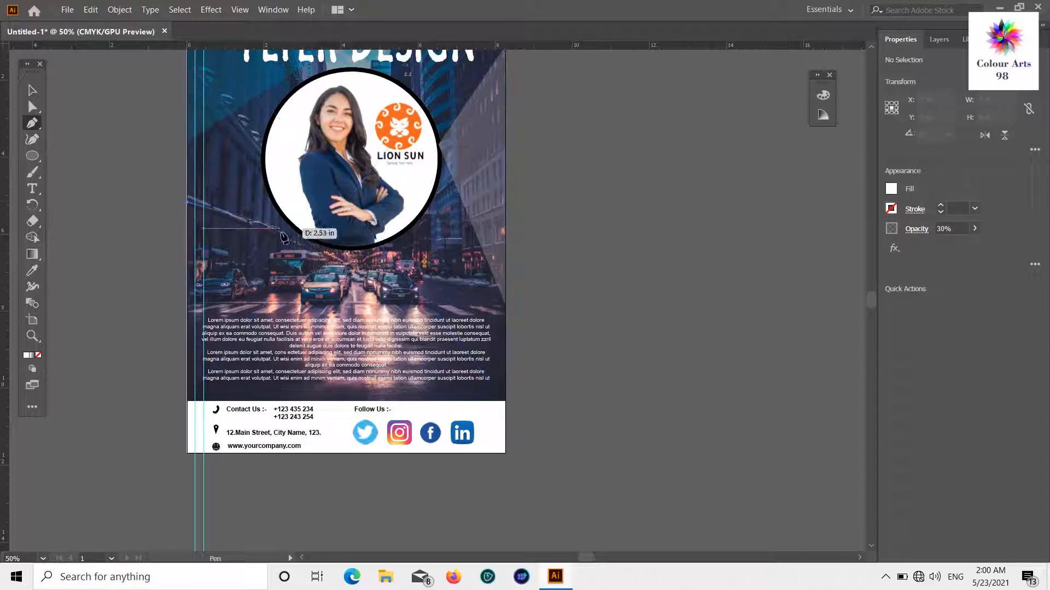
pyautogui.click(505, 400)
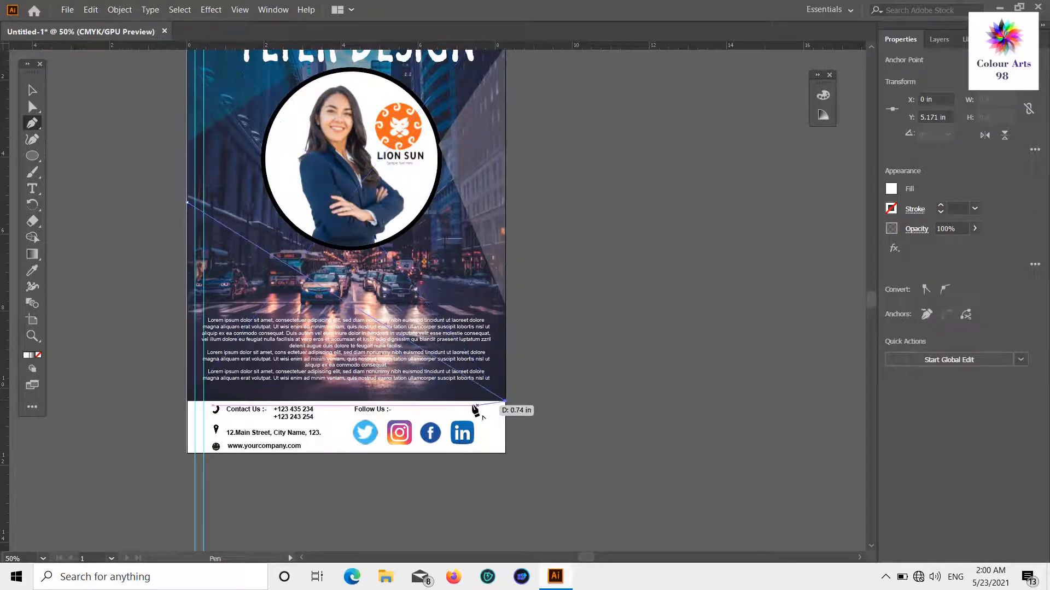
pyautogui.click(188, 401)
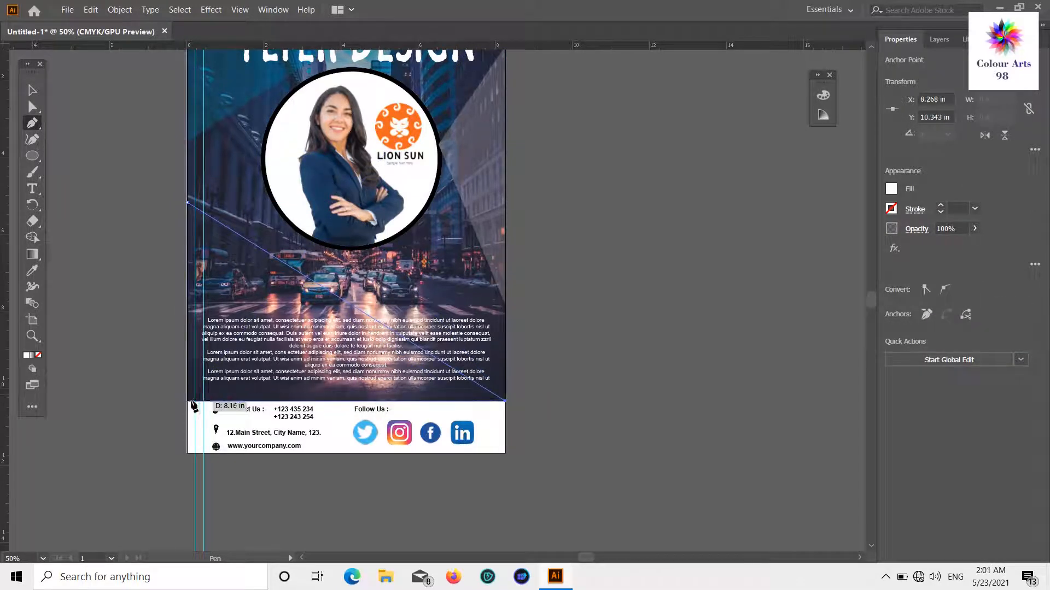
pyautogui.click(187, 203)
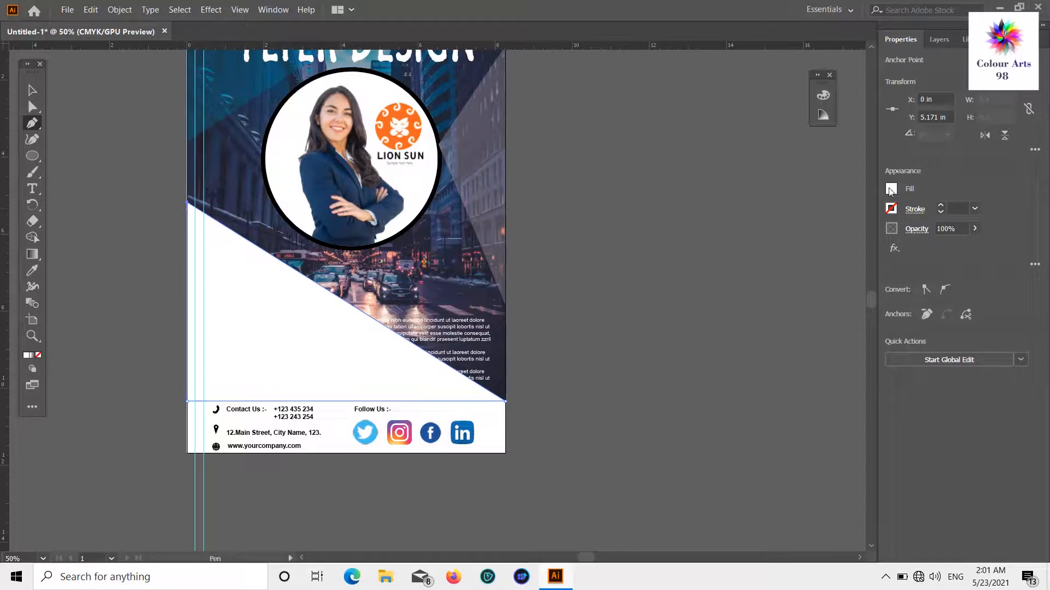
# - Fill the triangle above the footer with light orange, set its opacity to 22%, and deselect it
pyautogui.click(891, 189)
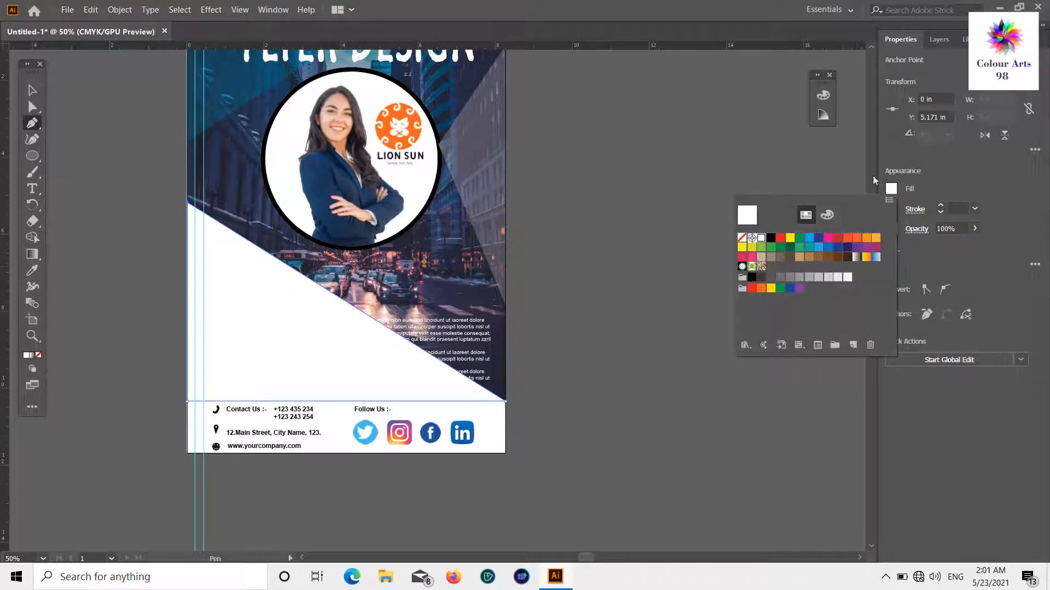
pyautogui.click(875, 239)
pyautogui.click(1003, 225)
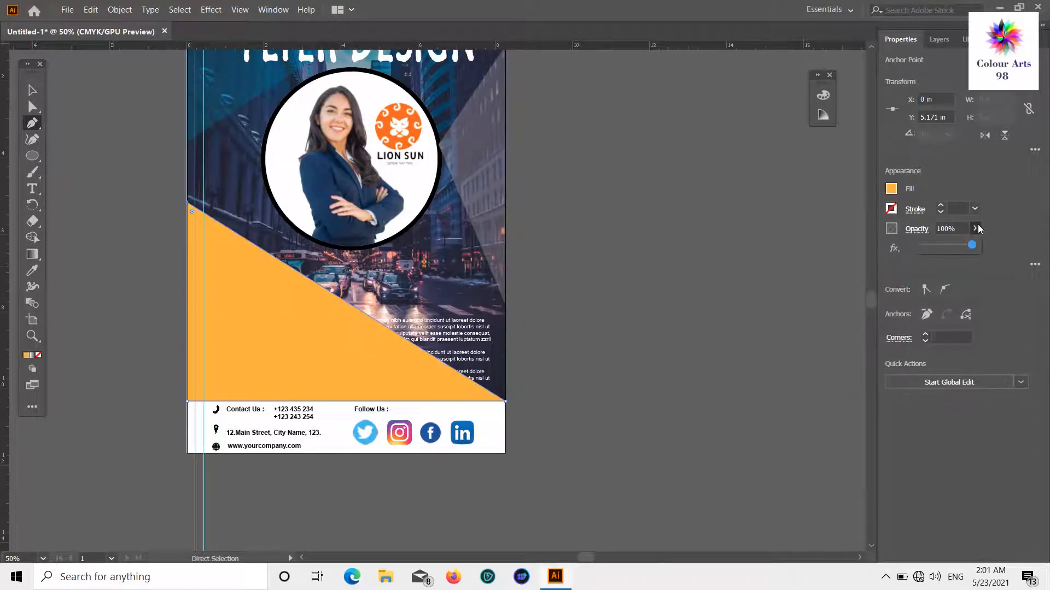
pyautogui.moveTo(941, 247); pyautogui.dragTo(933, 246)
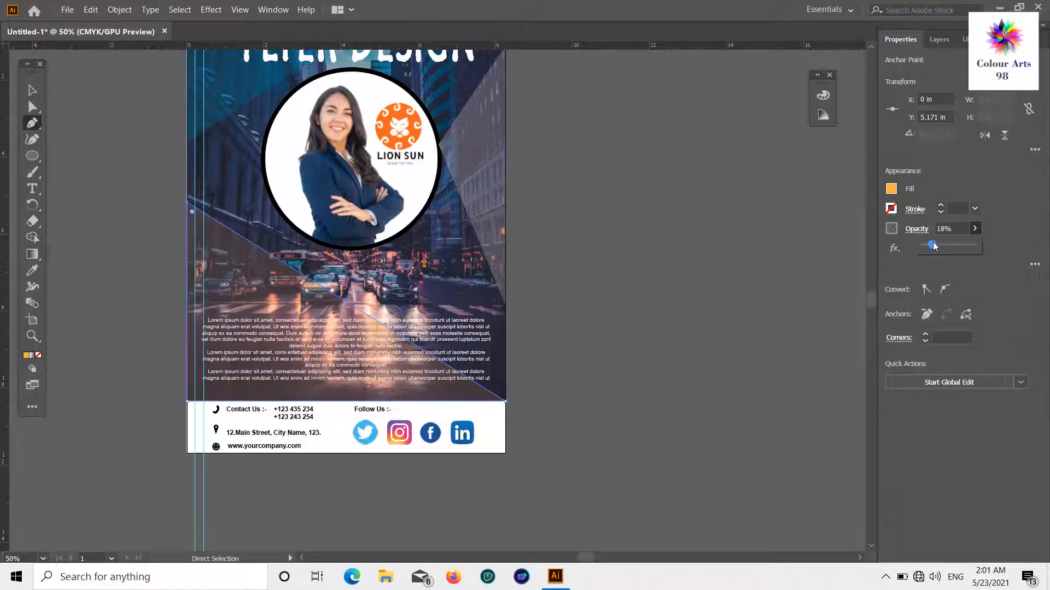
pyautogui.click(741, 279)
pyautogui.hotkey('ctrl', 'z')
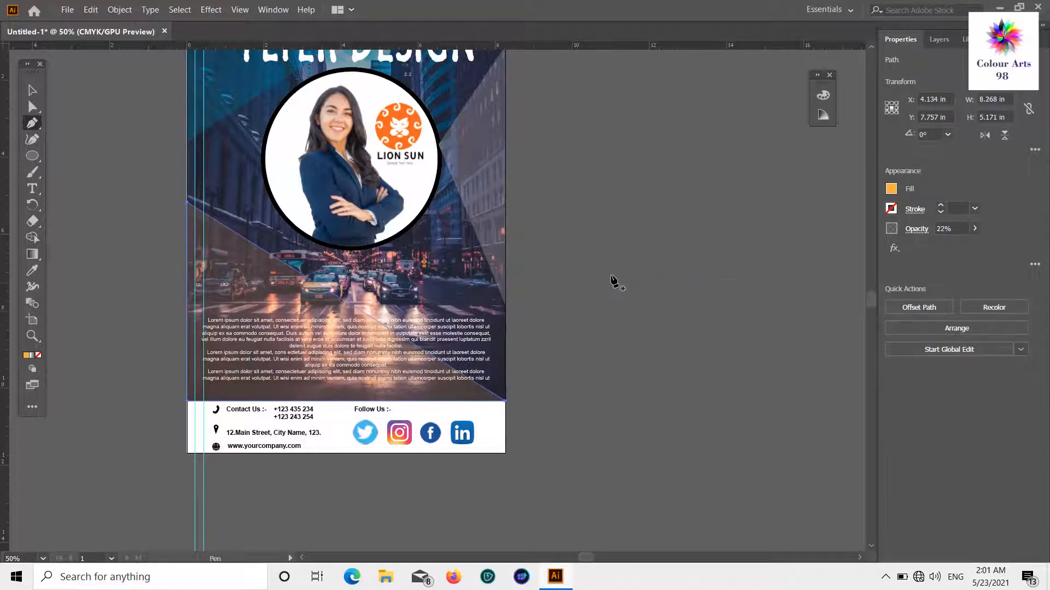
pyautogui.click(32, 90)
pyautogui.click(694, 237)
# - Bring the body text block to the front, above the orange triangle
pyautogui.click(459, 336)
pyautogui.rightClick(481, 329)
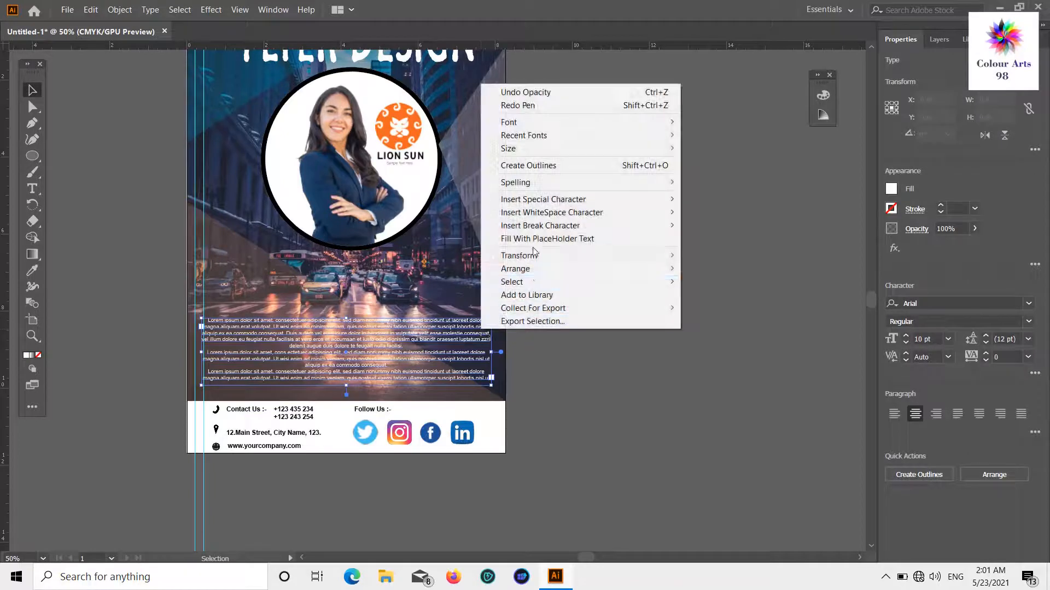
pyautogui.moveTo(536, 269)
pyautogui.click(761, 267)
pyautogui.click(706, 295)
pyautogui.scroll(-3, 700, 303)
pyautogui.scroll(5, 700, 304)
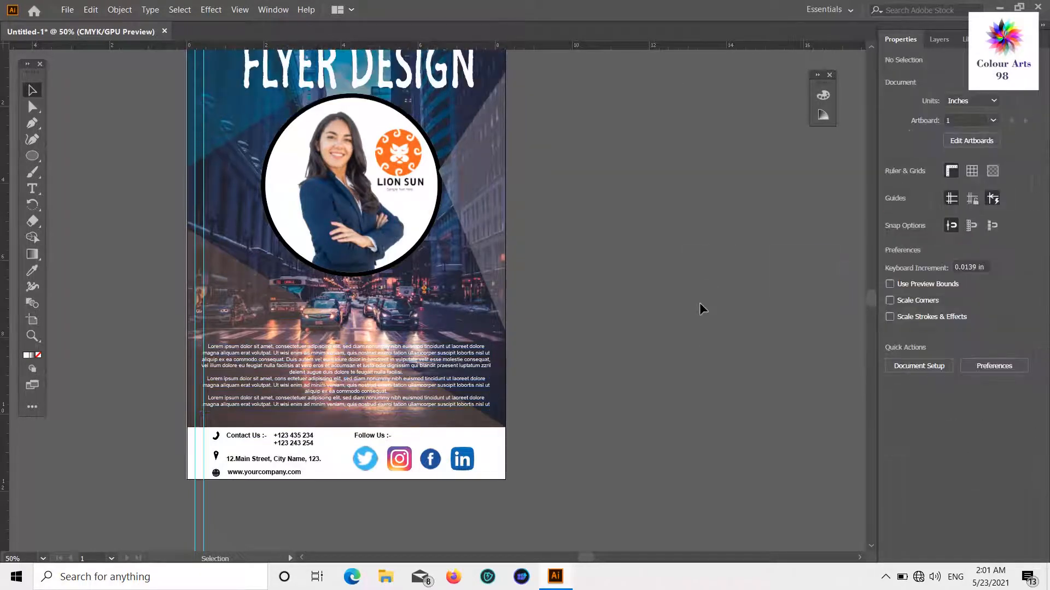
# - Change the fill of the top-left corner triangle to CMYK Blue
pyautogui.scroll(2, 700, 308)
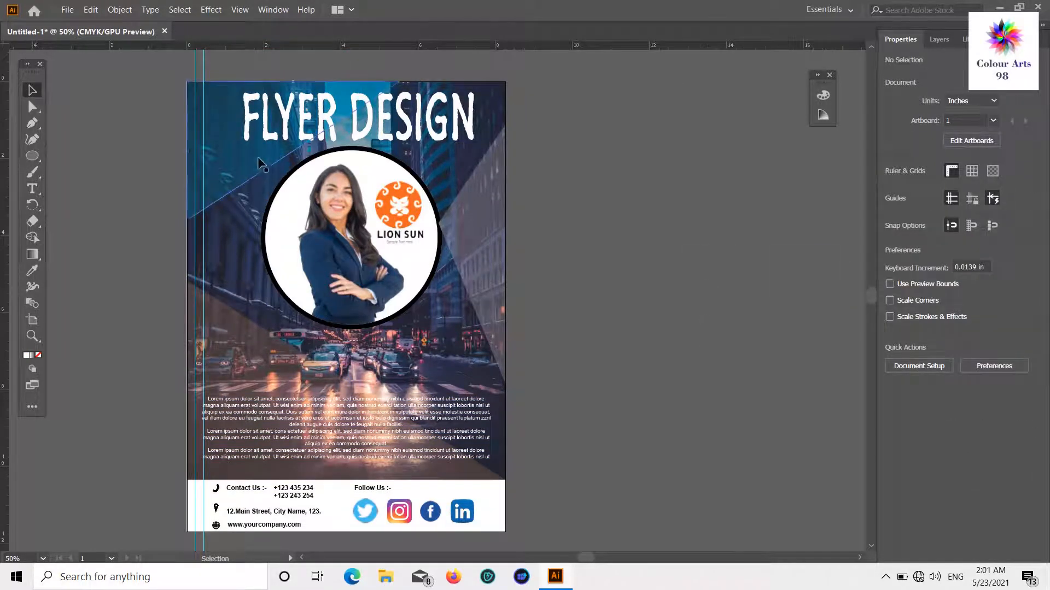
pyautogui.click(219, 159)
pyautogui.click(893, 191)
pyautogui.click(823, 236)
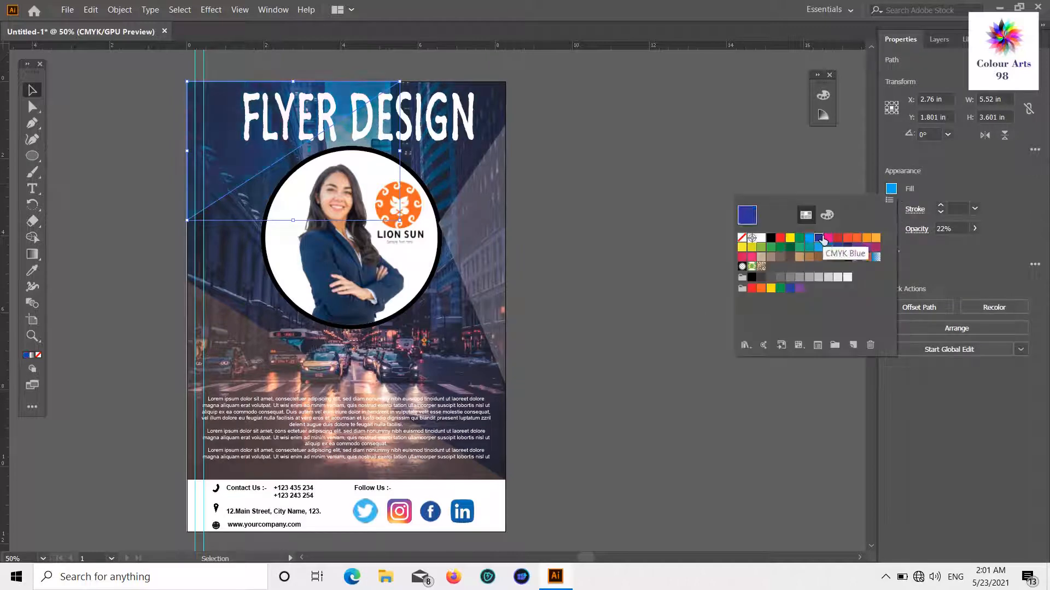
pyautogui.click(760, 177)
pyautogui.click(669, 230)
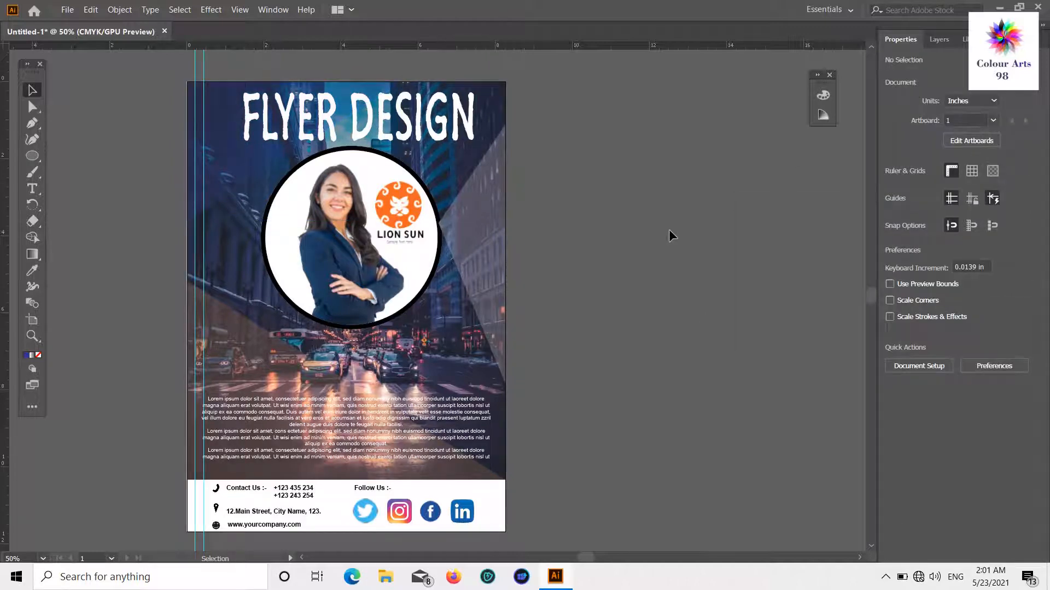
pyautogui.scroll(-2, 668, 229)
pyautogui.scroll(1, 500, 120)
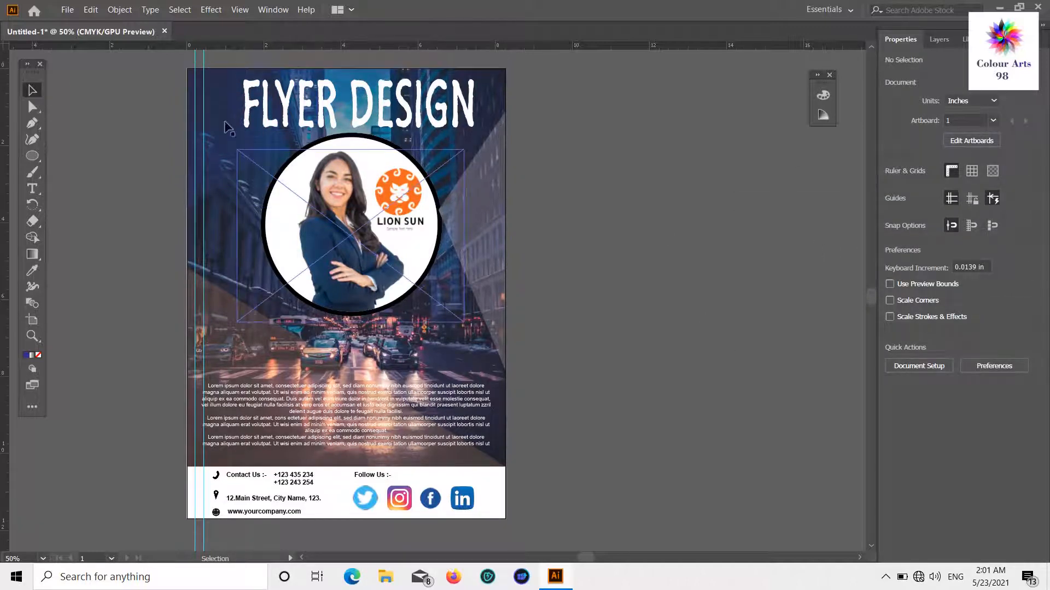
# - Start exporting the flyer as a PNG and choose the Ilastrater folder on the Desktop as the destination
pyautogui.click(66, 10)
pyautogui.moveTo(104, 219)
pyautogui.click(308, 239)
pyautogui.click(55, 106)
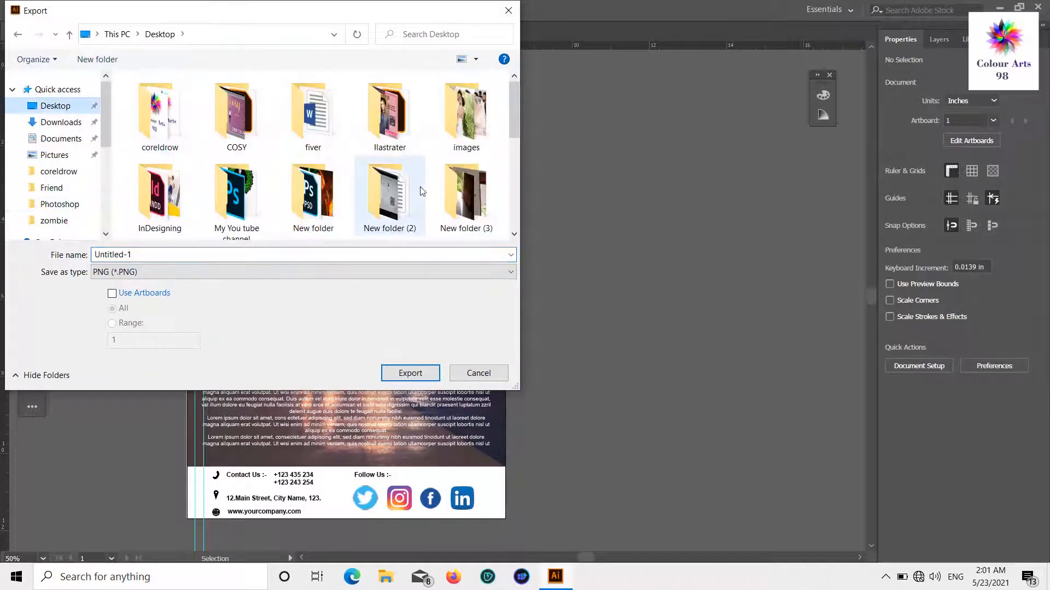
pyautogui.scroll(-1, 327, 186)
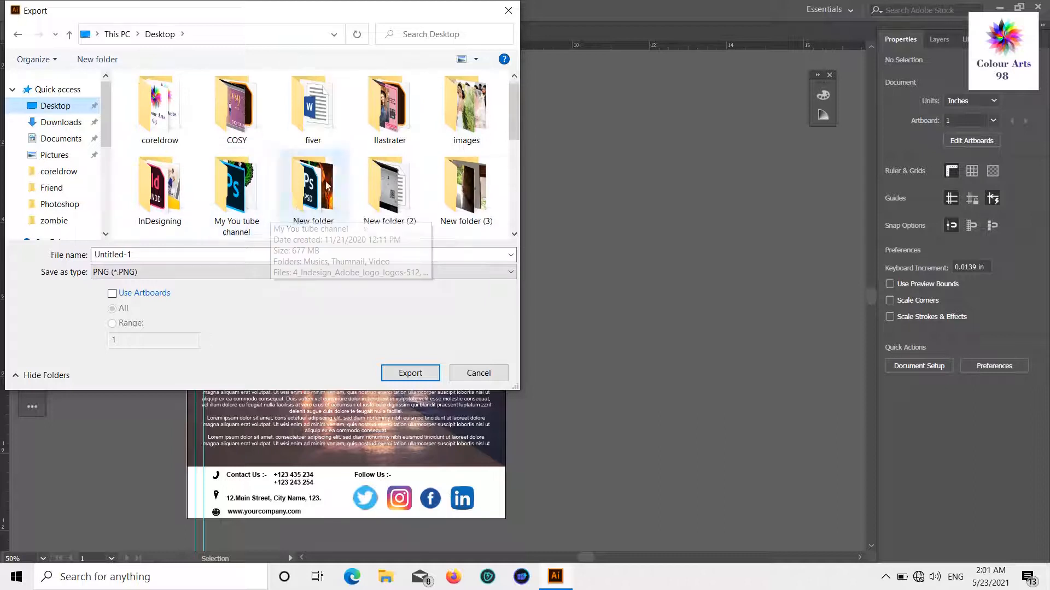
pyautogui.doubleClick(389, 109)
# - Name the PNG file "flyer 5" and complete the export
pyautogui.doubleClick(136, 250)
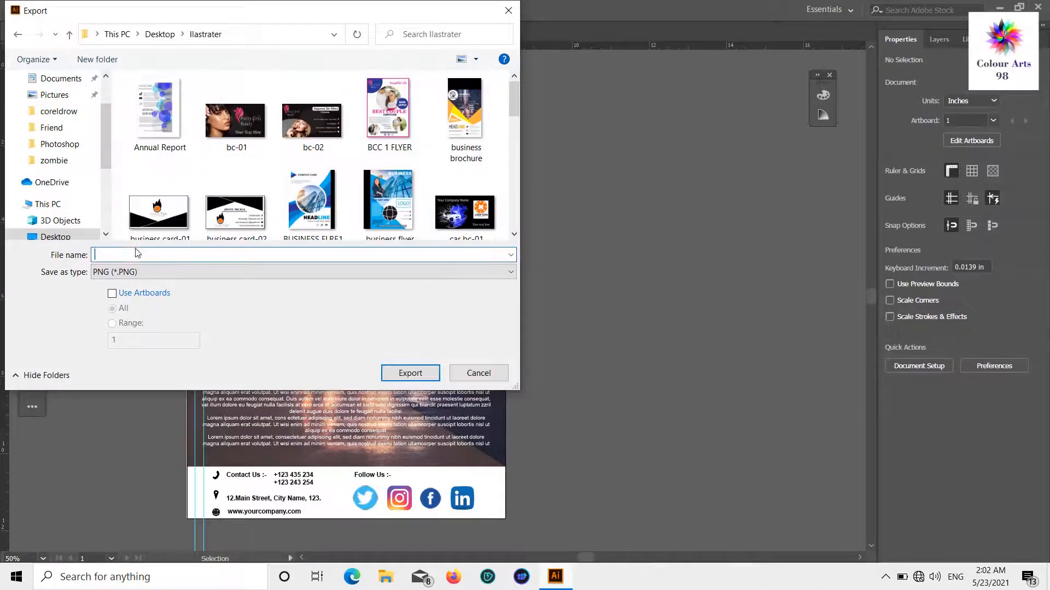
pyautogui.write('fly')
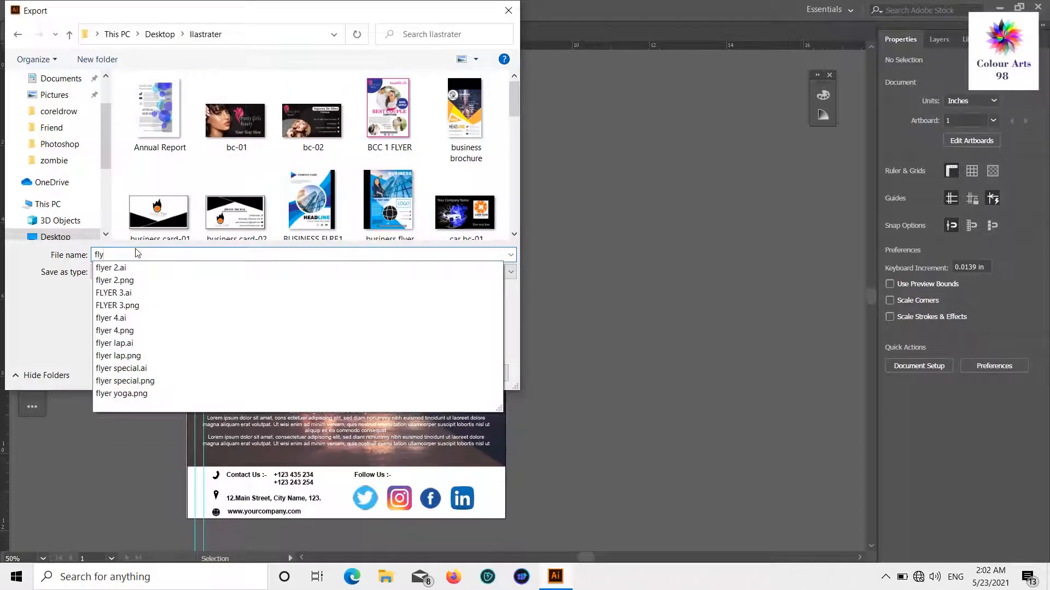
pyautogui.write('er 4')
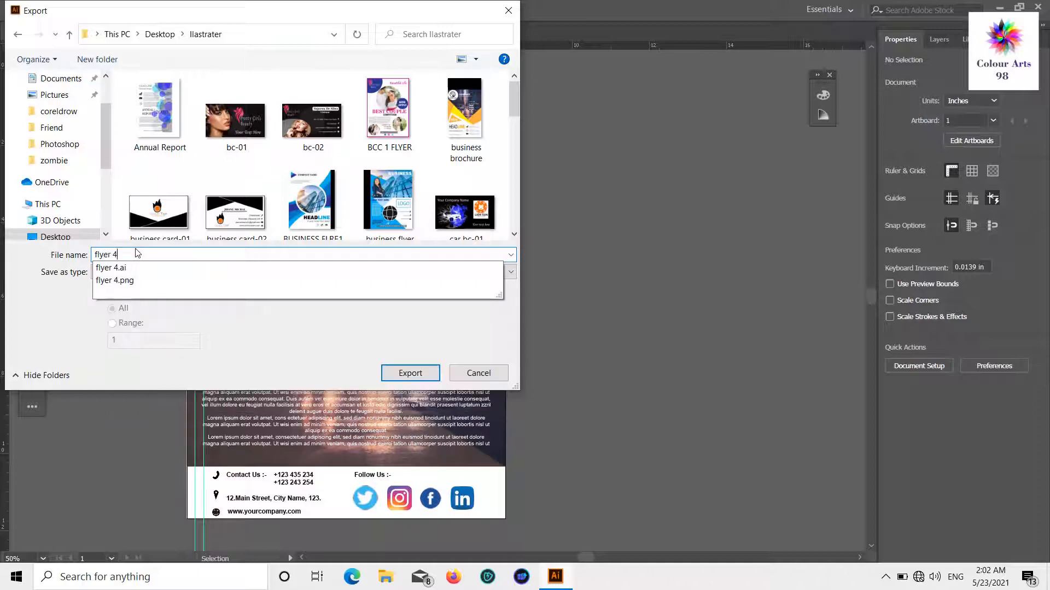
pyautogui.press('BackSpace')
pyautogui.write('5')
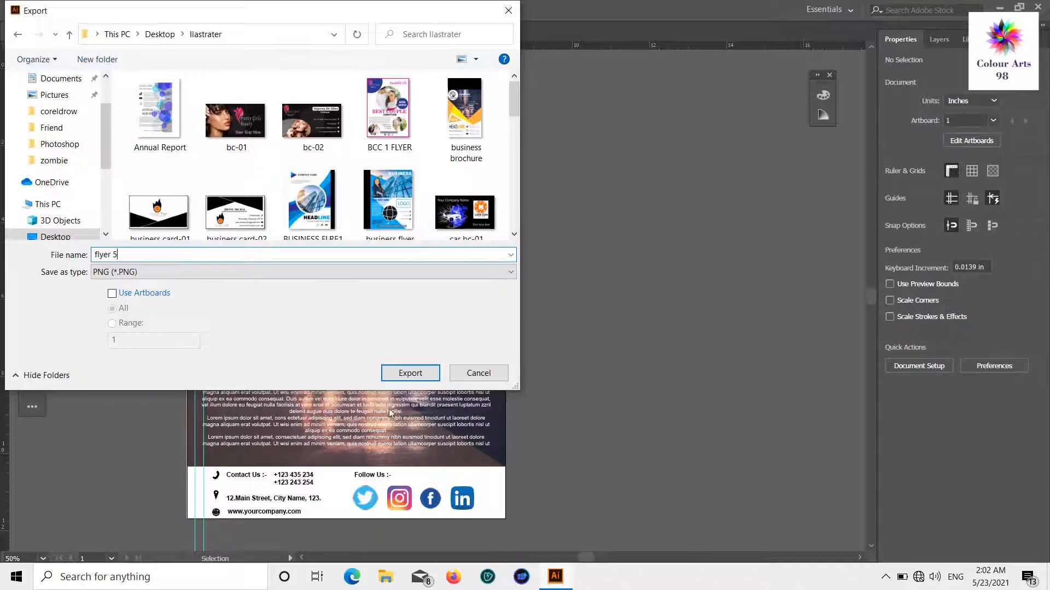
pyautogui.click(410, 373)
pyautogui.click(534, 496)
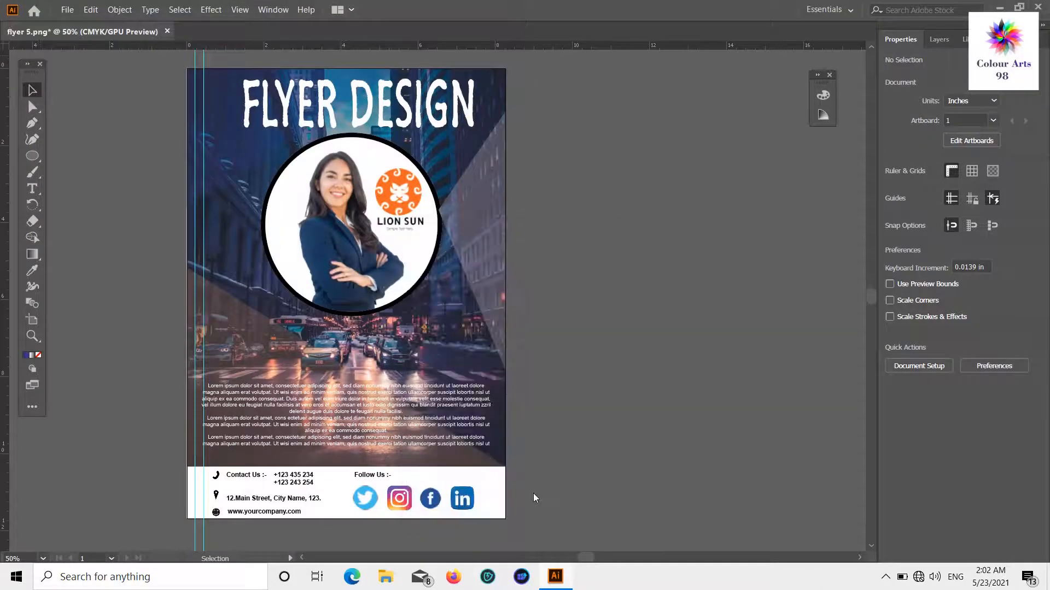